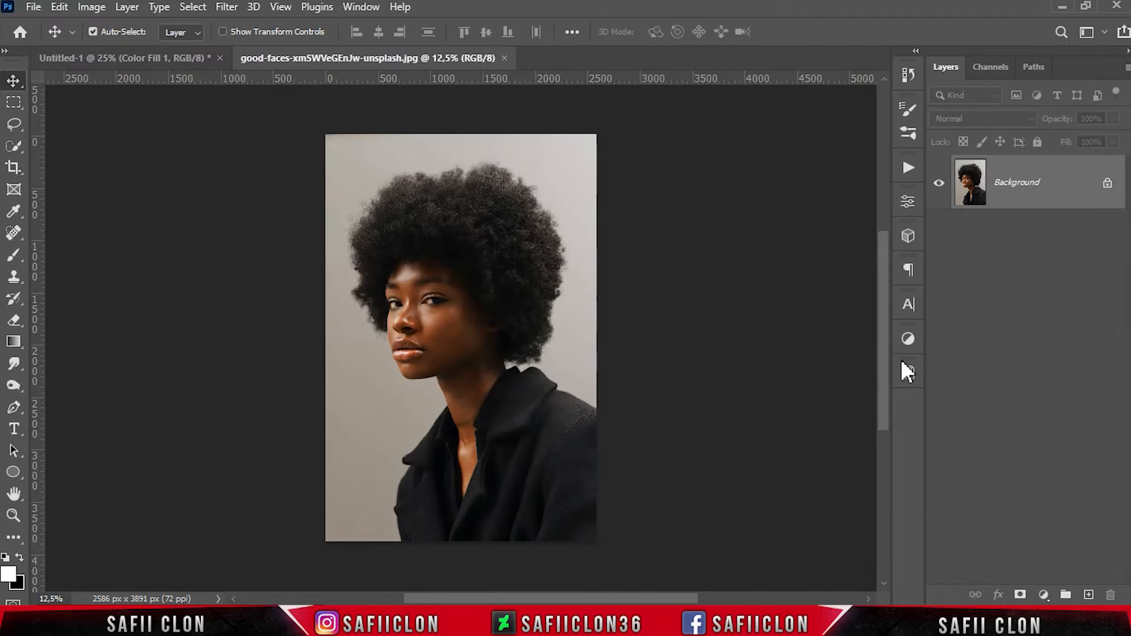
Unlock the portrait's background layer and mask out the grey backdrop using a Select Subject selection of the woman.
{"action": "left_click", "coordinate": [1107, 185]}
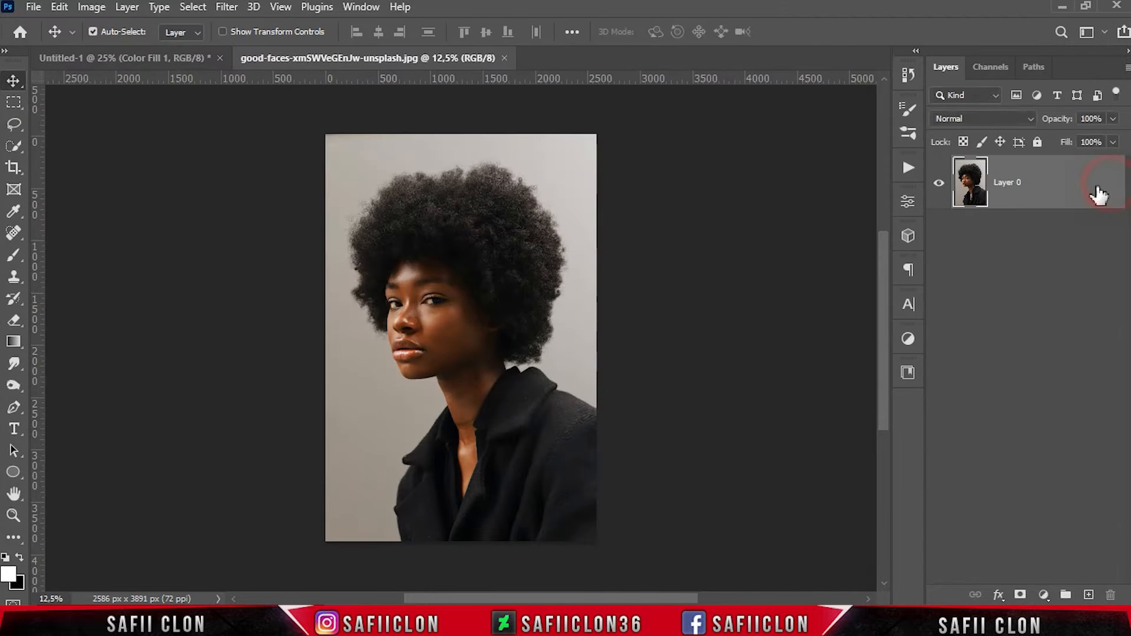
{"action": "left_click", "coordinate": [17, 147]}
{"action": "left_click", "coordinate": [89, 163]}
{"action": "left_click", "coordinate": [128, 32]}
{"action": "left_click", "coordinate": [501, 34]}
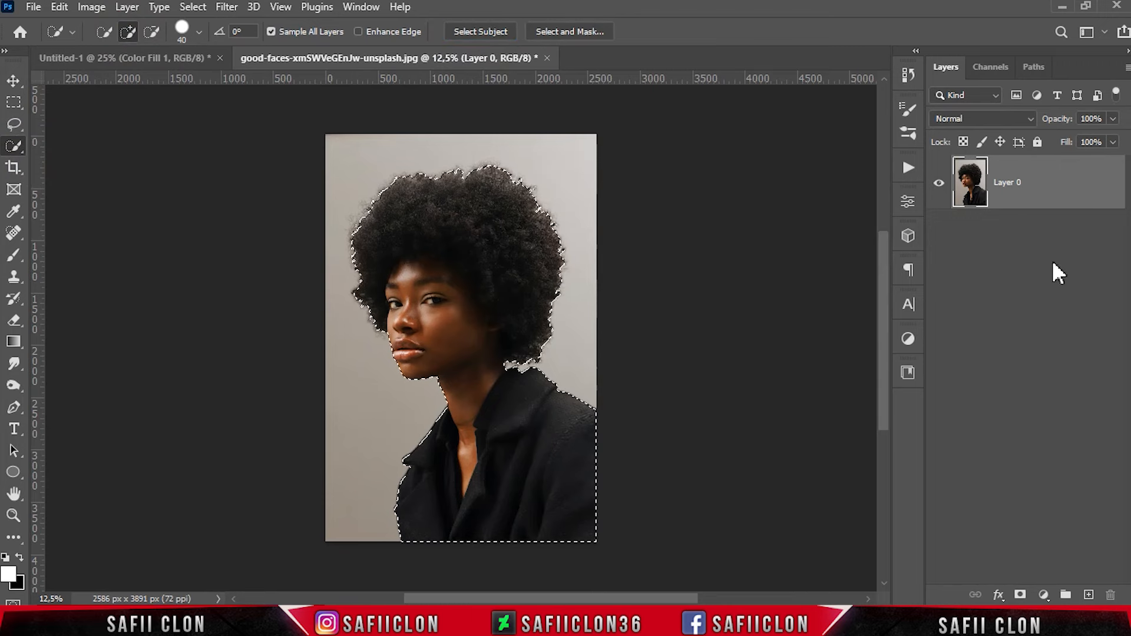
{"action": "left_click", "coordinate": [1020, 595]}
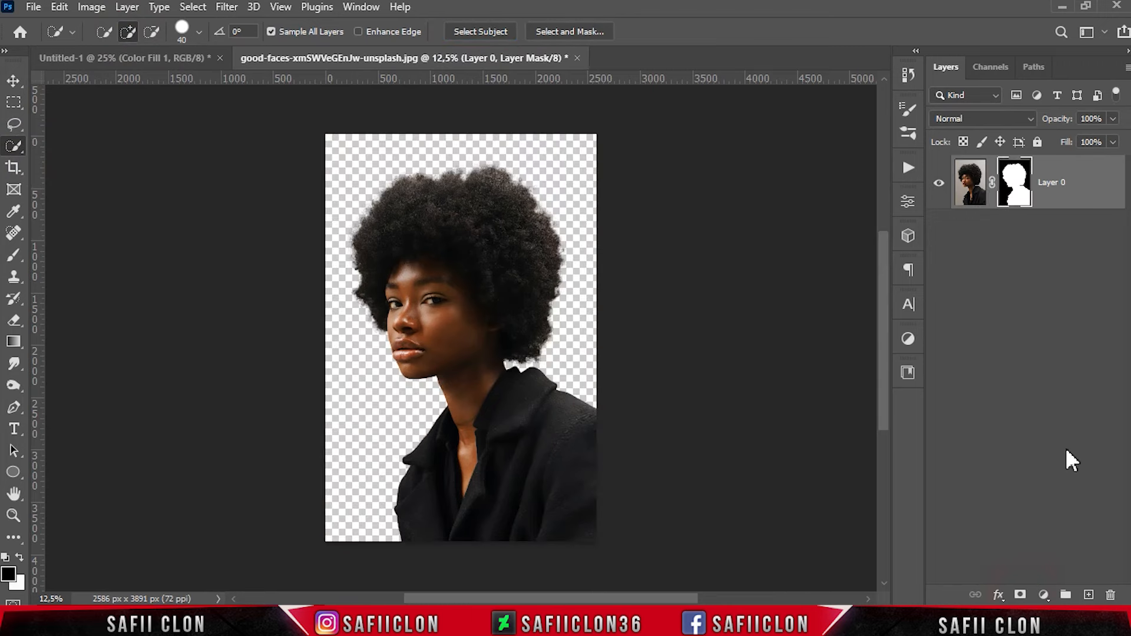
Move the masked portrait into the Untitled-1 document, scale it to about 66%, and centre the woman over the red background.
{"action": "left_click_drag", "start_coordinate": [1080, 182], "coordinate": [518, 331]}
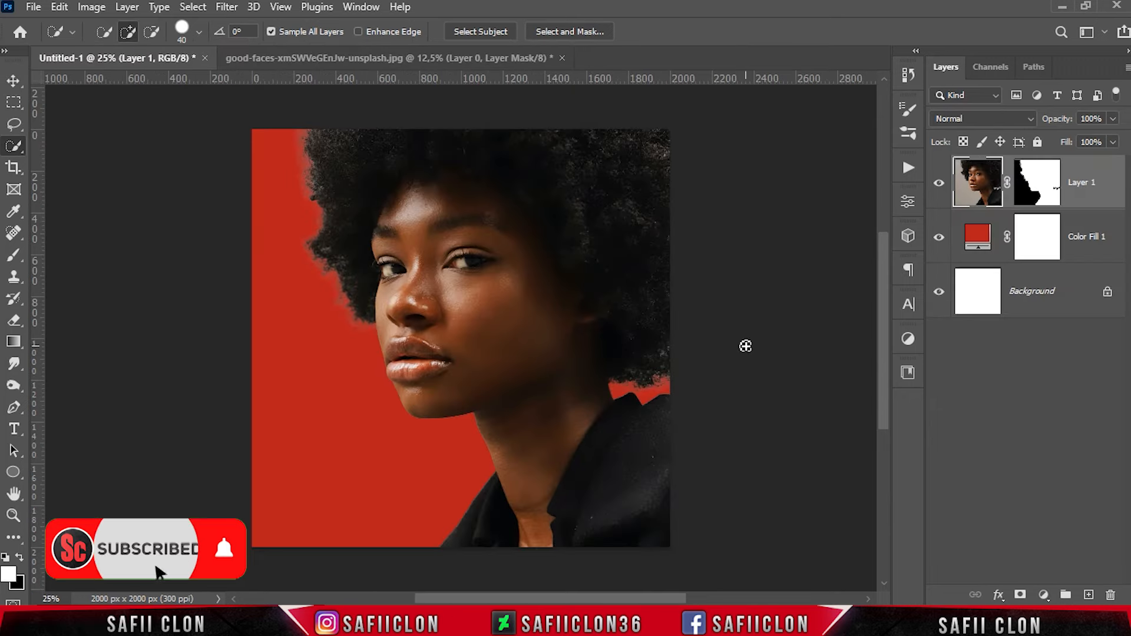
{"action": "key", "text": "ctrl+t"}
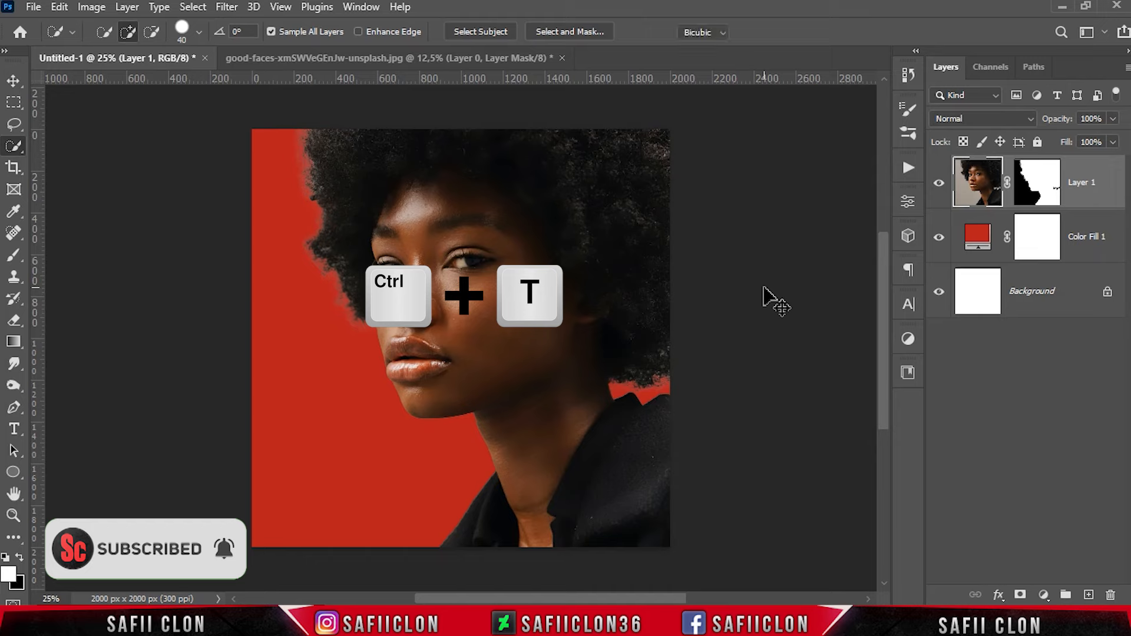
{"action": "left_click_drag", "start_coordinate": [256, 337], "coordinate": [373, 334]}
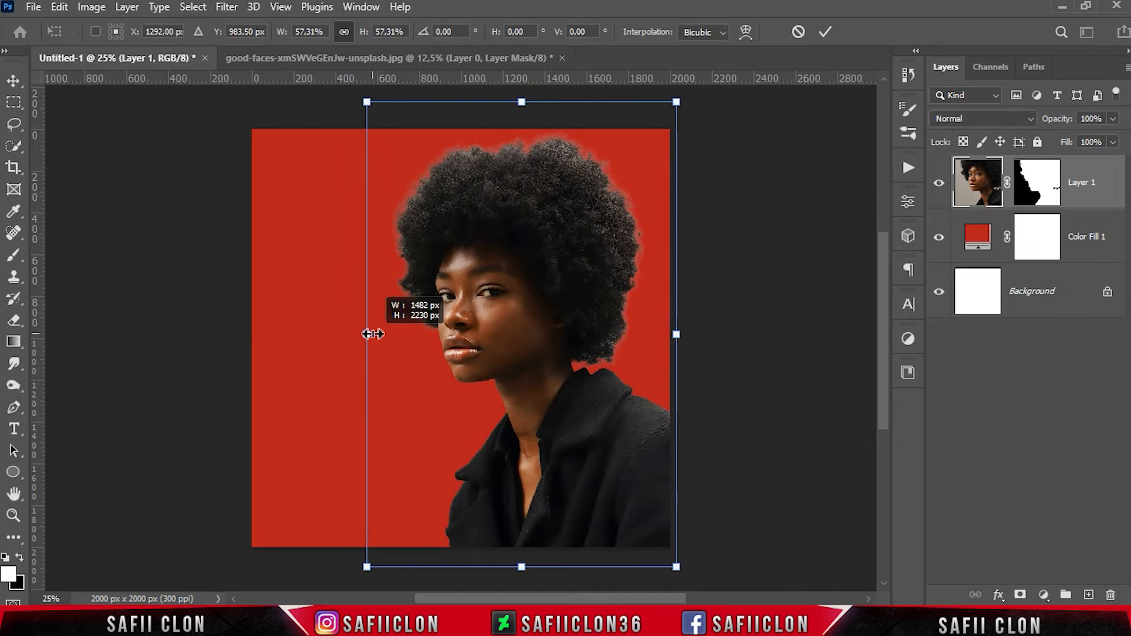
{"action": "left_click_drag", "start_coordinate": [437, 382], "coordinate": [386, 376]}
{"action": "left_click_drag", "start_coordinate": [626, 328], "coordinate": [614, 328]}
{"action": "left_click_drag", "start_coordinate": [530, 363], "coordinate": [520, 417]}
{"action": "left_click_drag", "start_coordinate": [603, 382], "coordinate": [635, 384]}
{"action": "left_click_drag", "start_coordinate": [538, 393], "coordinate": [549, 422]}
{"action": "left_click_drag", "start_coordinate": [645, 412], "coordinate": [661, 413]}
{"action": "left_click_drag", "start_coordinate": [588, 419], "coordinate": [584, 411]}
{"action": "left_click_drag", "start_coordinate": [659, 404], "coordinate": [645, 404]}
{"action": "left_click_drag", "start_coordinate": [606, 295], "coordinate": [584, 286]}
{"action": "left_click", "coordinate": [824, 34]}
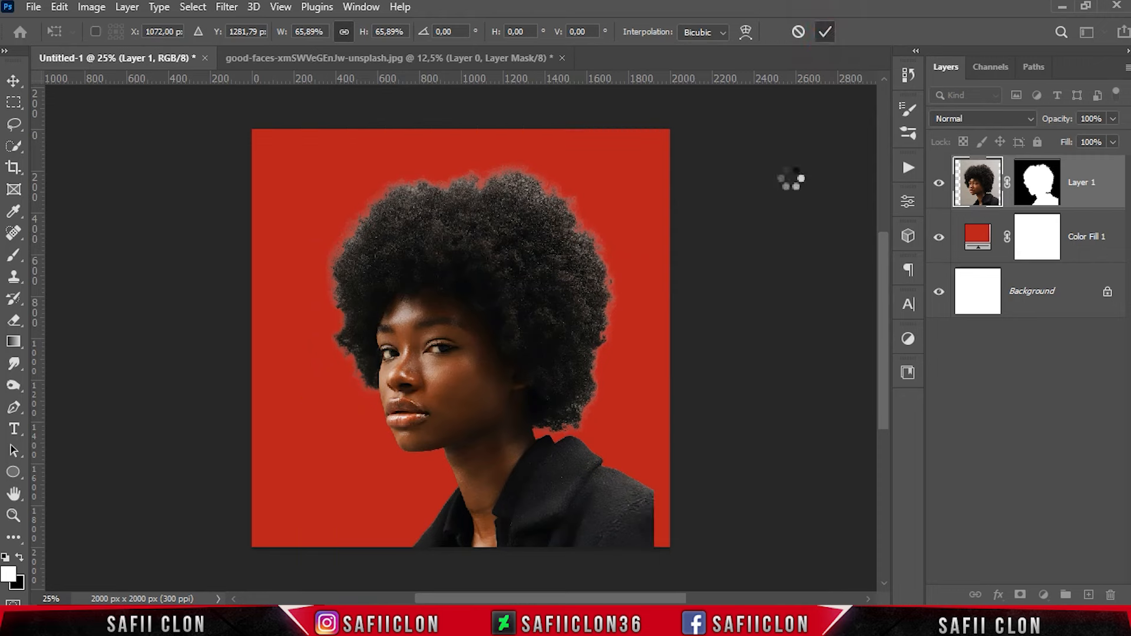
{"action": "key", "text": "w"}
Group the portrait layer into a new group named MODEL and collapse it.
{"action": "right_click", "coordinate": [1103, 186]}
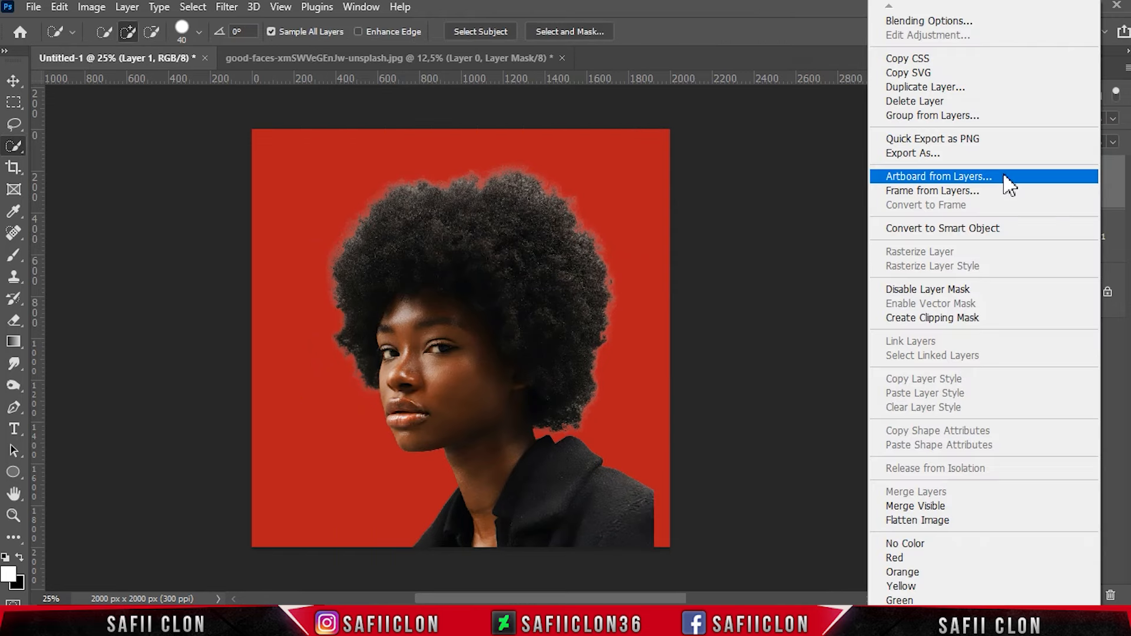
{"action": "left_click", "coordinate": [1002, 111]}
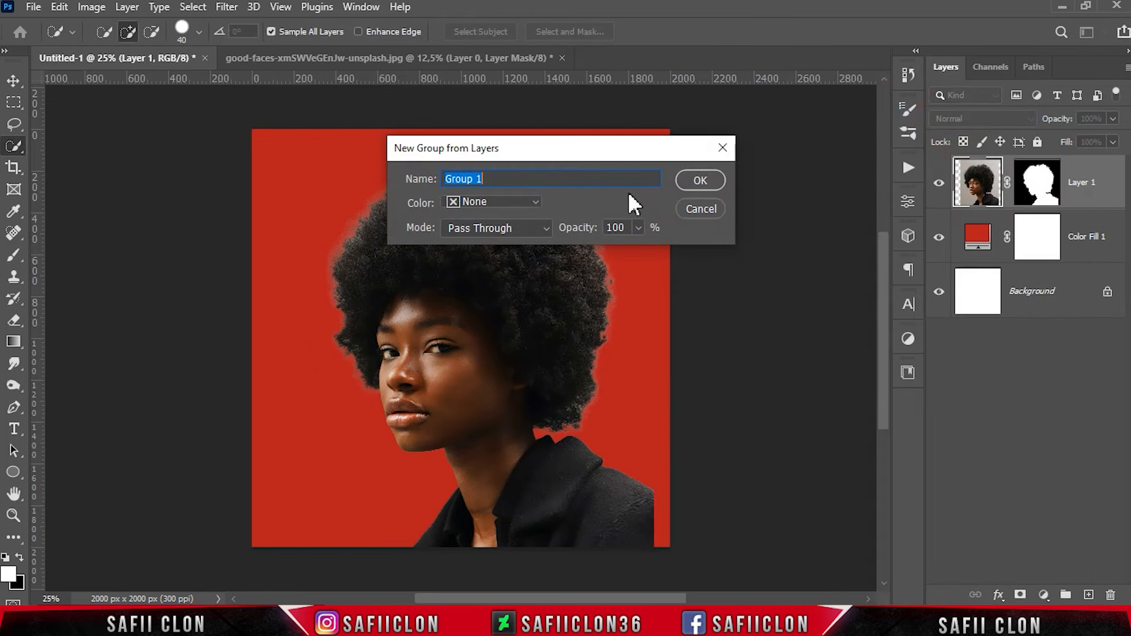
{"action": "left_click", "coordinate": [693, 183]}
{"action": "left_click", "coordinate": [957, 166]}
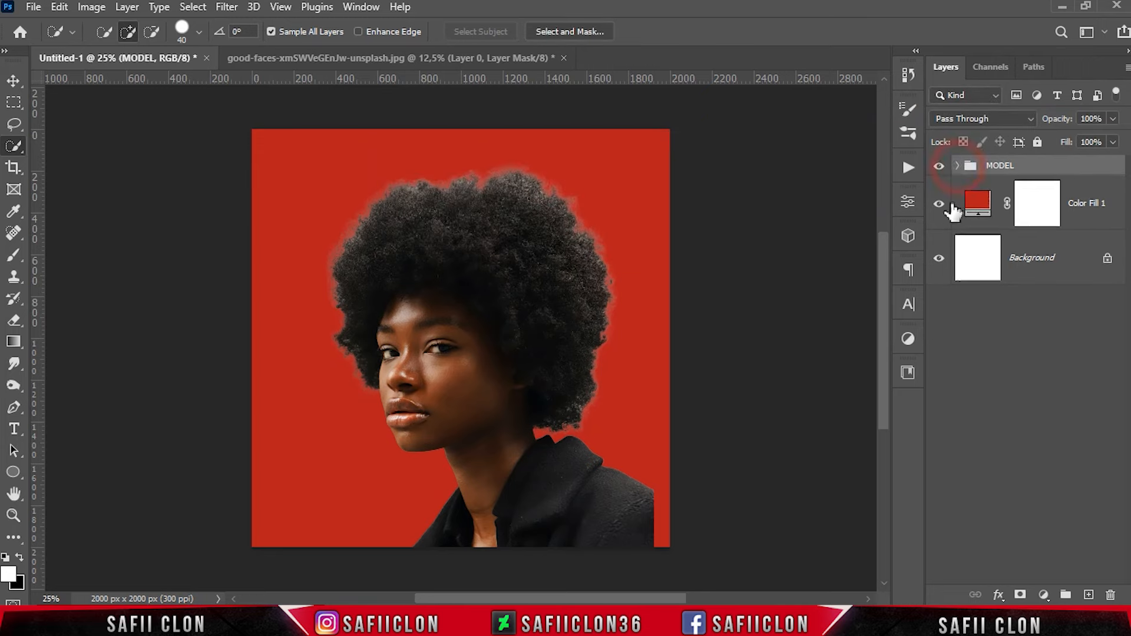
Group the red Color Fill 1 layer into a new group named BACKGROUND.
{"action": "left_click", "coordinate": [1095, 222]}
{"action": "right_click", "coordinate": [1095, 224]}
{"action": "left_click", "coordinate": [922, 116]}
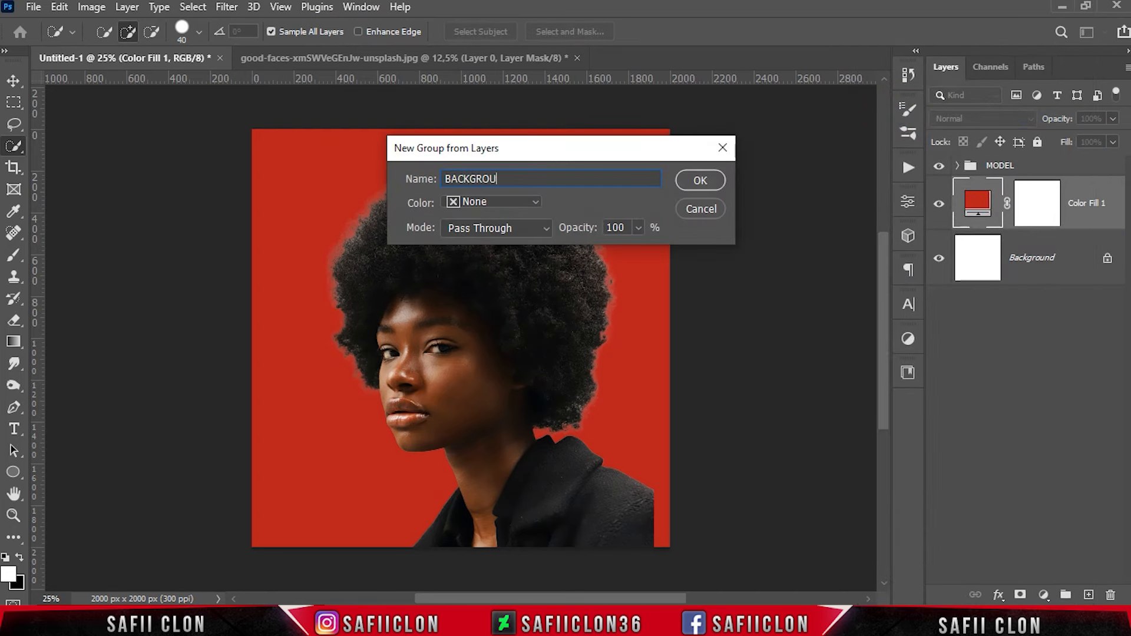
{"action": "left_click", "coordinate": [701, 181]}
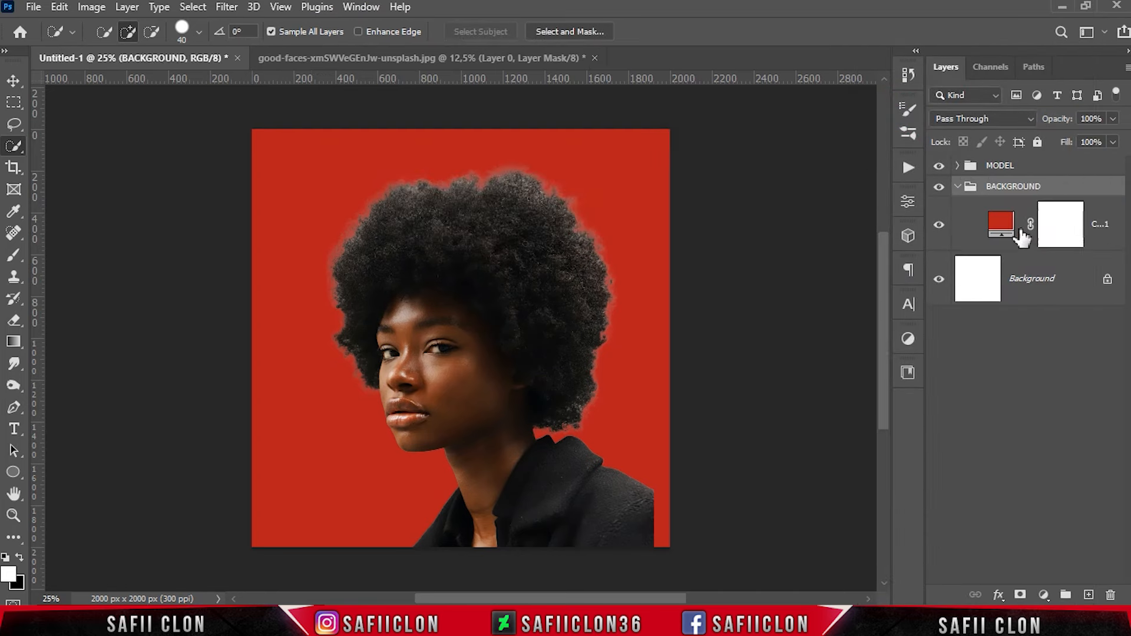
Add a layer above the red fill and set up a white Soft Round brush at 600 px, 0% hardness and 100% opacity.
{"action": "left_click", "coordinate": [1101, 223]}
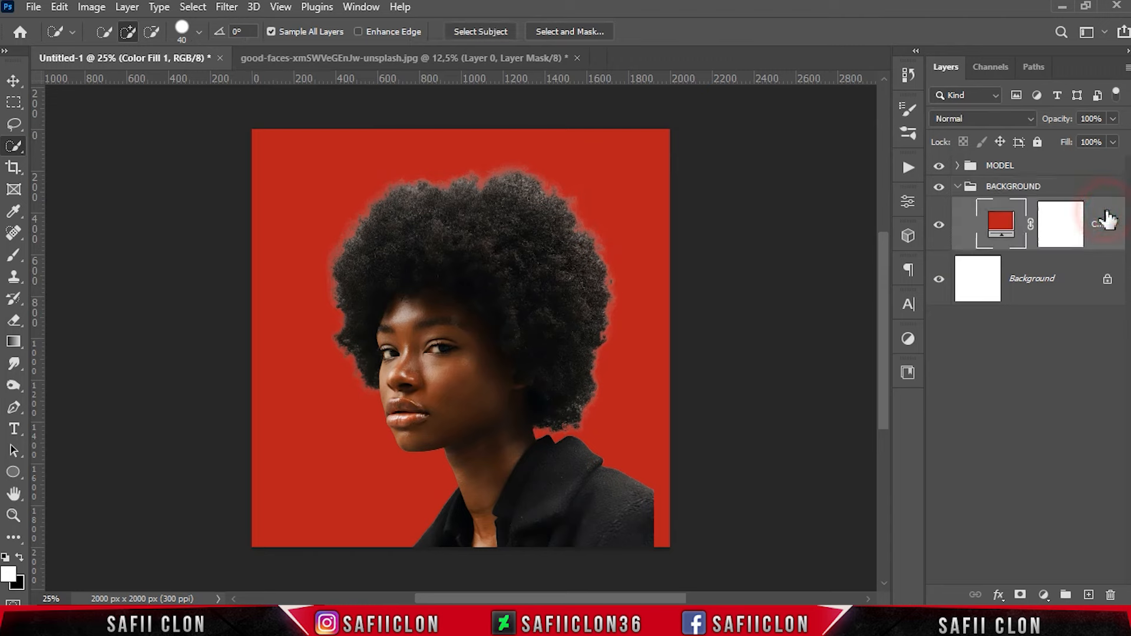
{"action": "left_click", "coordinate": [1088, 595]}
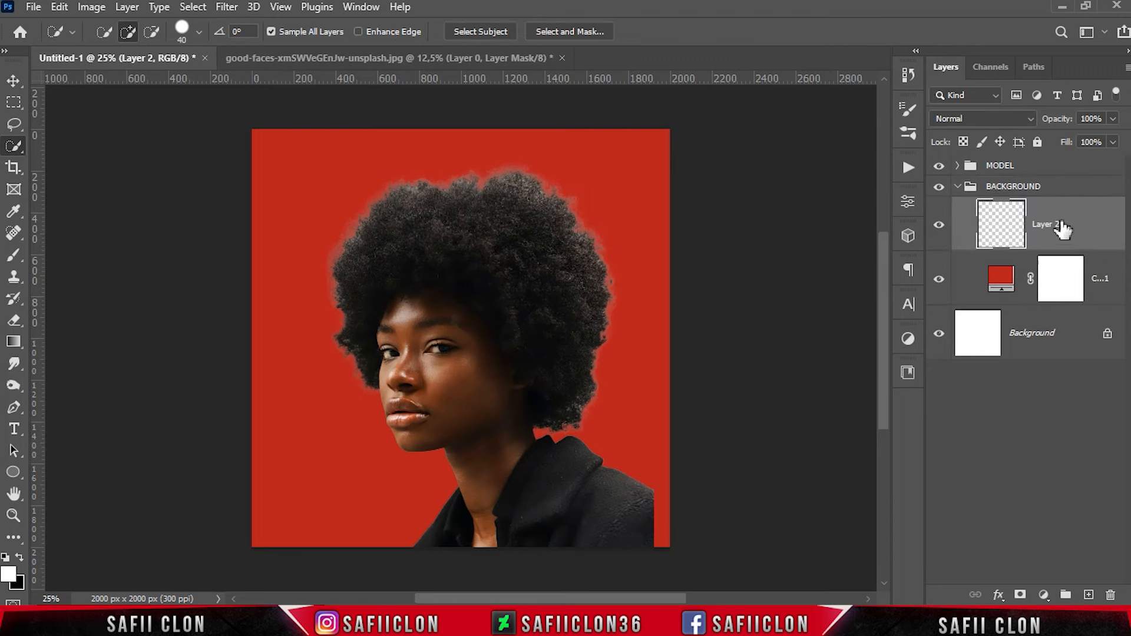
{"action": "left_click", "coordinate": [15, 255]}
{"action": "left_click", "coordinate": [83, 254]}
{"action": "left_click", "coordinate": [118, 32]}
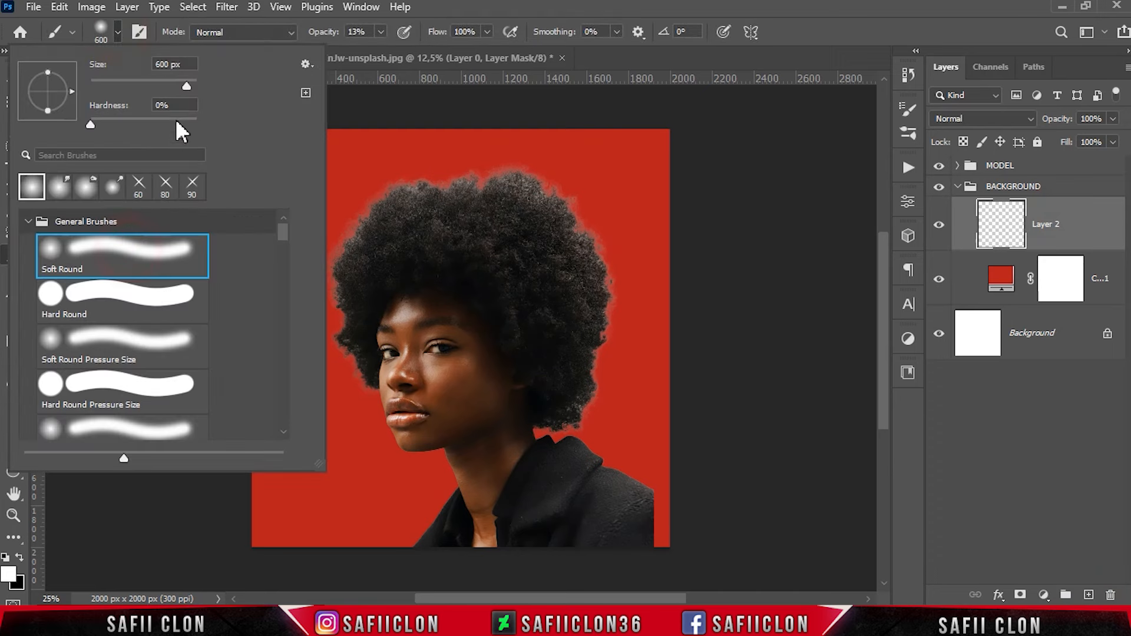
{"action": "left_click", "coordinate": [116, 28]}
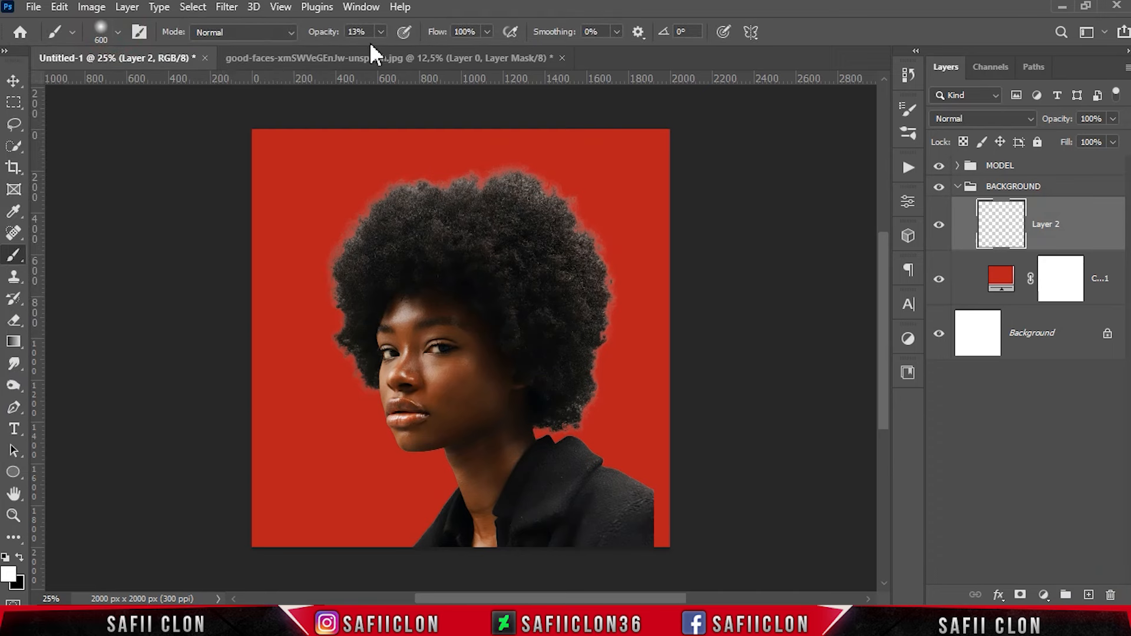
{"action": "left_click_drag", "start_coordinate": [449, 50], "coordinate": [452, 50]}
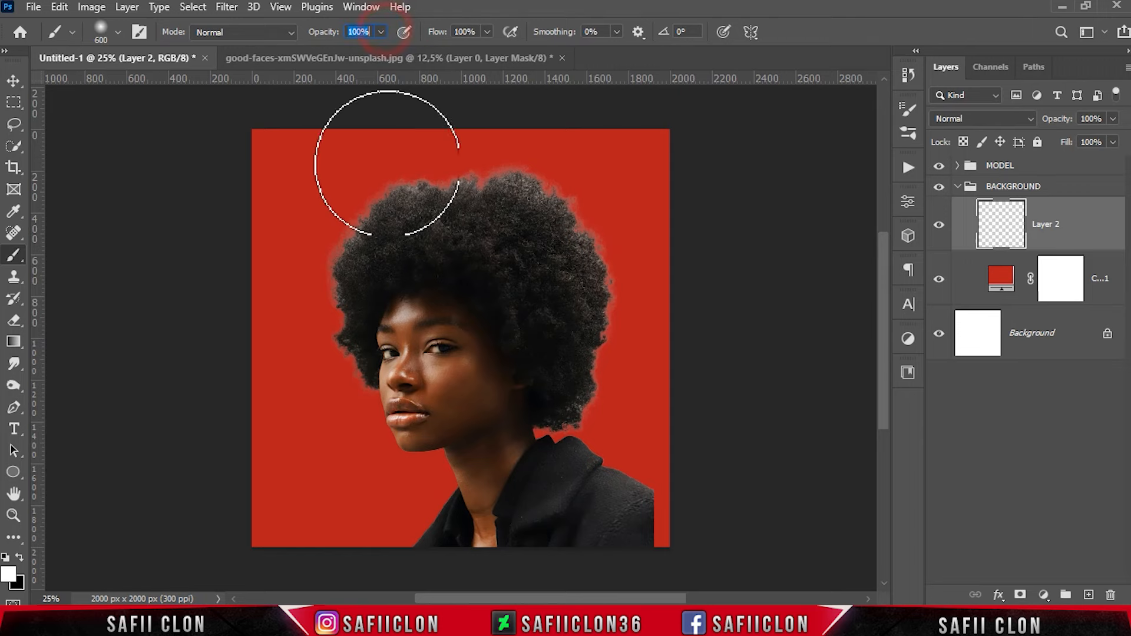
{"action": "left_click", "coordinate": [12, 576]}
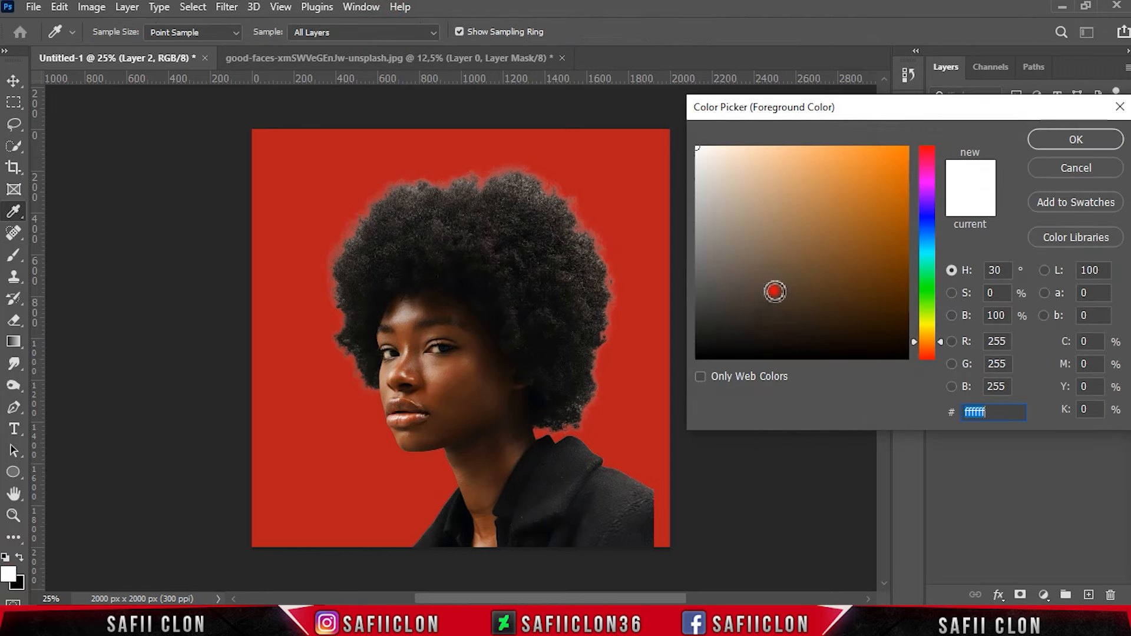
{"action": "left_click", "coordinate": [1062, 140]}
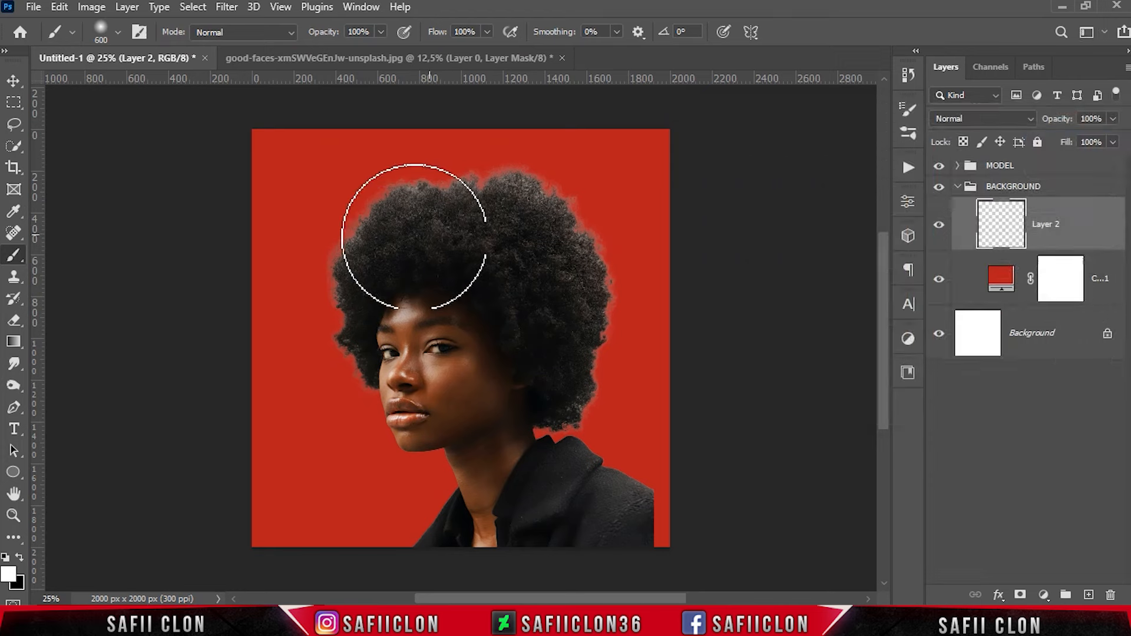
Paint one soft white spot at the upper-left edge of the hair and set its layer's blend mode to Overlay.
{"action": "left_click", "coordinate": [344, 237]}
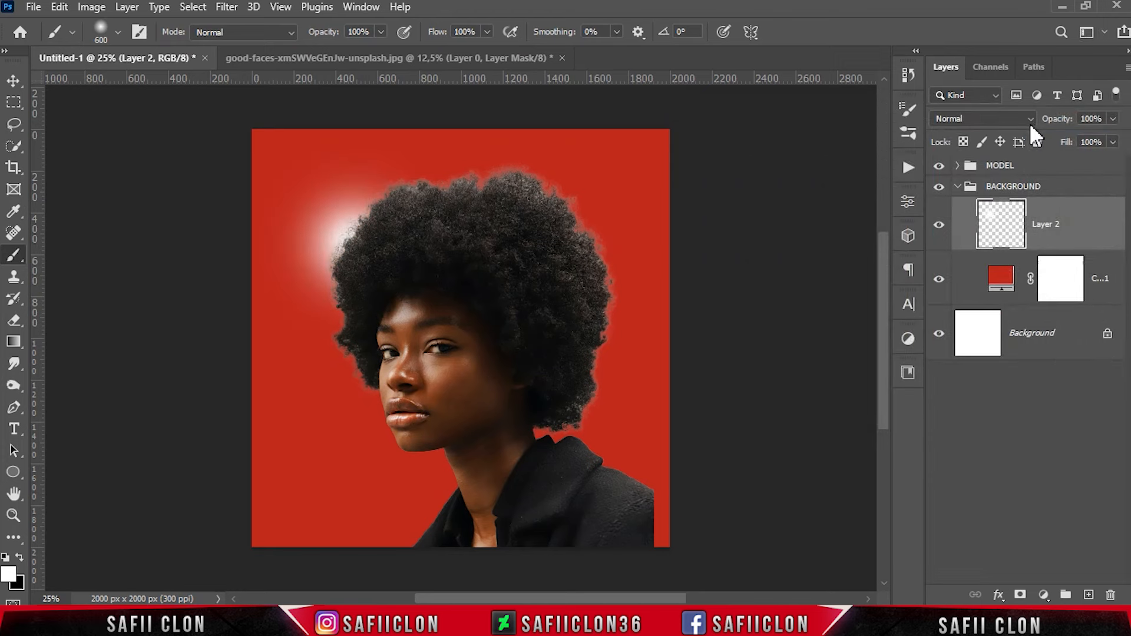
{"action": "left_click", "coordinate": [1023, 119]}
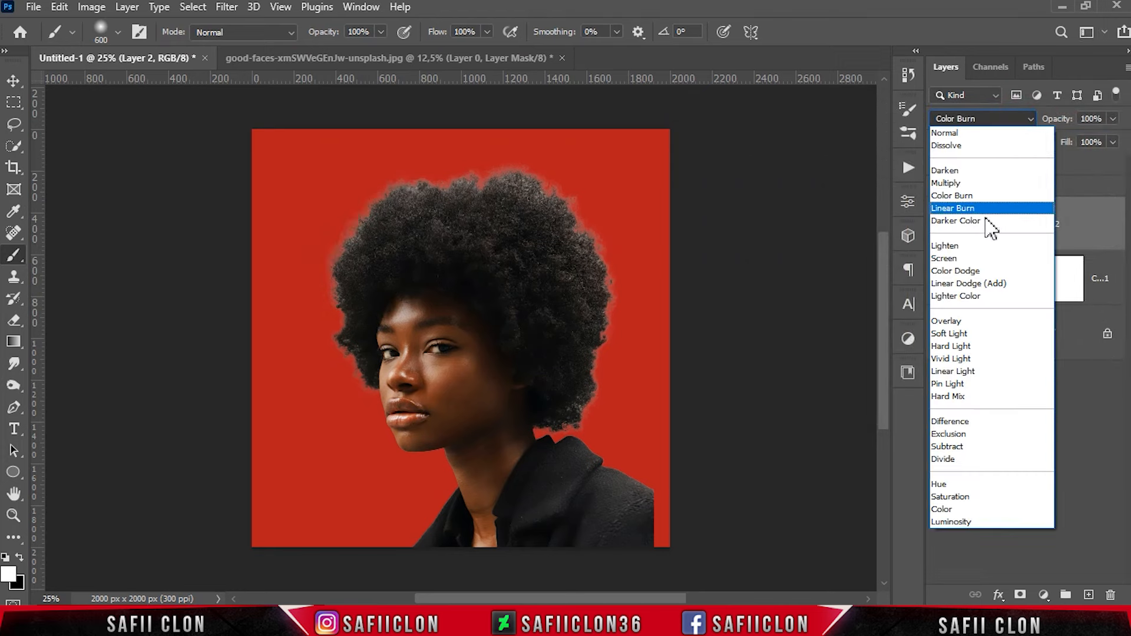
{"action": "left_click", "coordinate": [949, 321]}
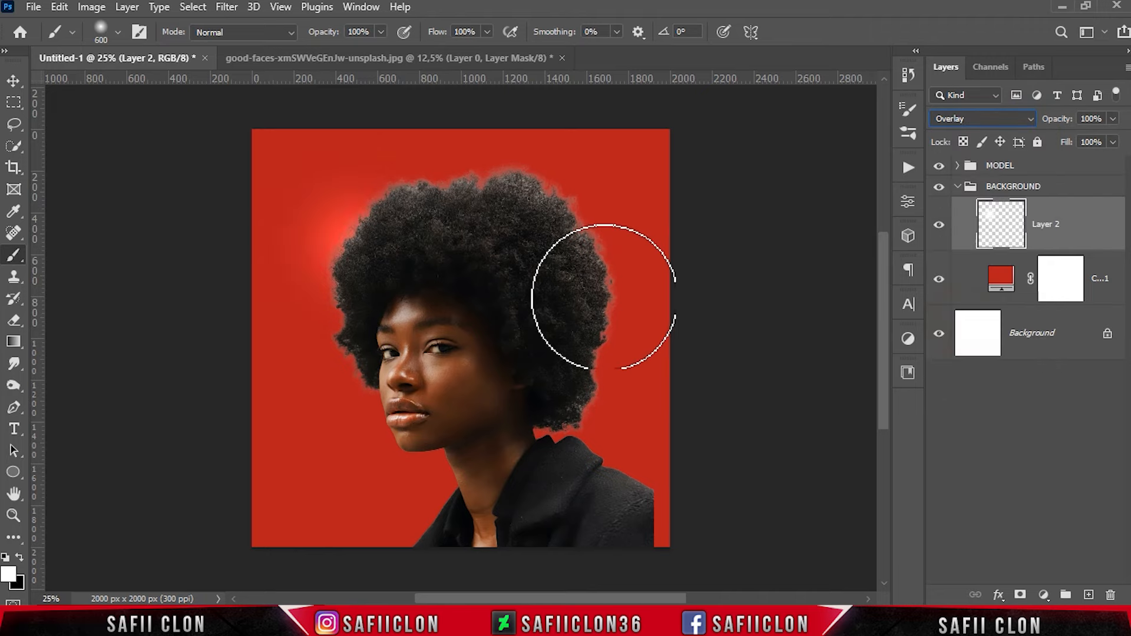
Enlarge the glow to about 247% width and 233% height and position it behind the top of the head.
{"action": "key", "text": "ctrl+t"}
{"action": "left_click_drag", "start_coordinate": [454, 341], "coordinate": [600, 423]}
{"action": "left_click_drag", "start_coordinate": [434, 308], "coordinate": [522, 313]}
{"action": "left_click_drag", "start_coordinate": [489, 427], "coordinate": [488, 480]}
{"action": "mouse_move", "coordinate": [692, 248]}
{"action": "left_mouse_down"}
{"action": "mouse_move", "coordinate": [780, 248]}
{"action": "mouse_move", "coordinate": [652, 245]}
{"action": "mouse_move", "coordinate": [697, 247]}
{"action": "left_mouse_up"}
{"action": "left_click_drag", "start_coordinate": [541, 294], "coordinate": [537, 268]}
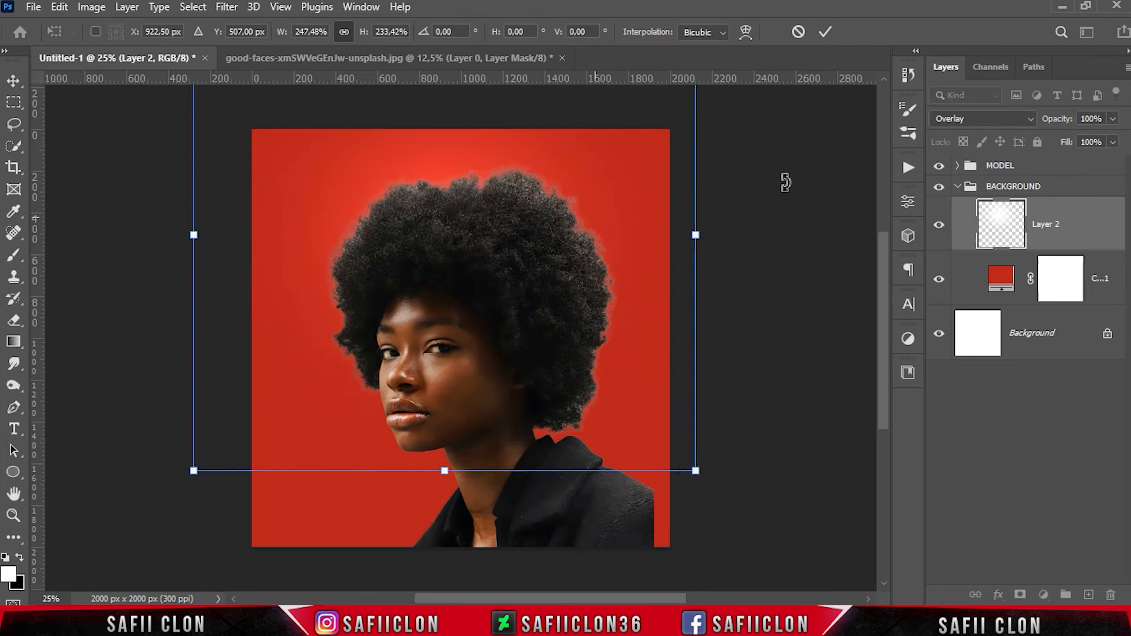
{"action": "left_click", "coordinate": [824, 30]}
{"action": "key", "text": "b"}
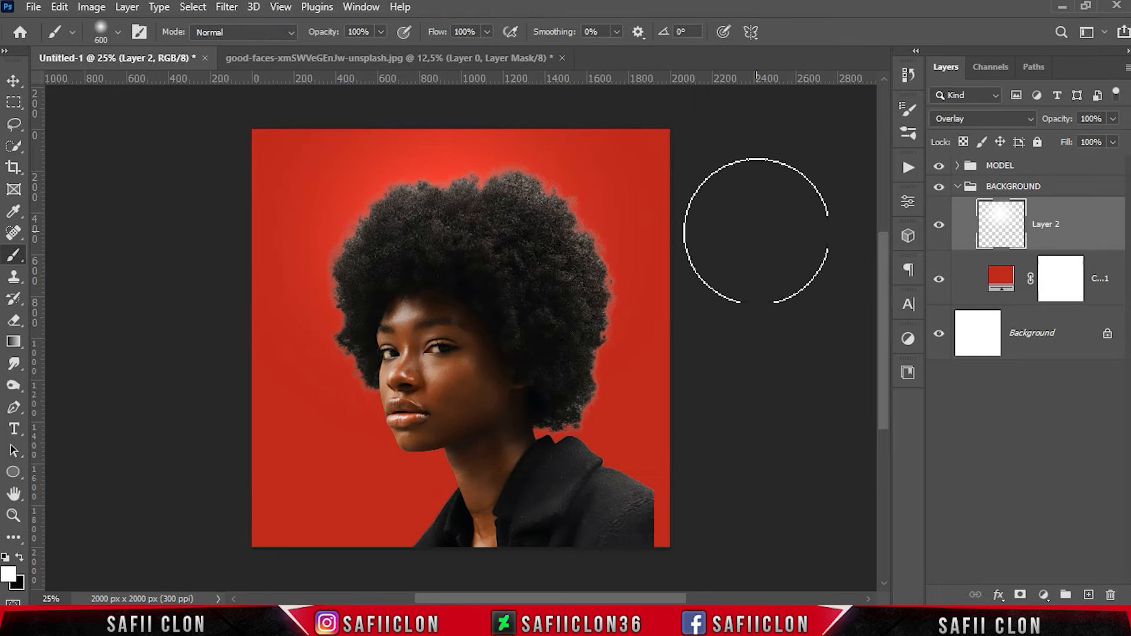
Duplicate the Overlay glow layer.
{"action": "right_click", "coordinate": [1079, 227]}
{"action": "left_click", "coordinate": [910, 83]}
{"action": "left_click", "coordinate": [706, 155]}
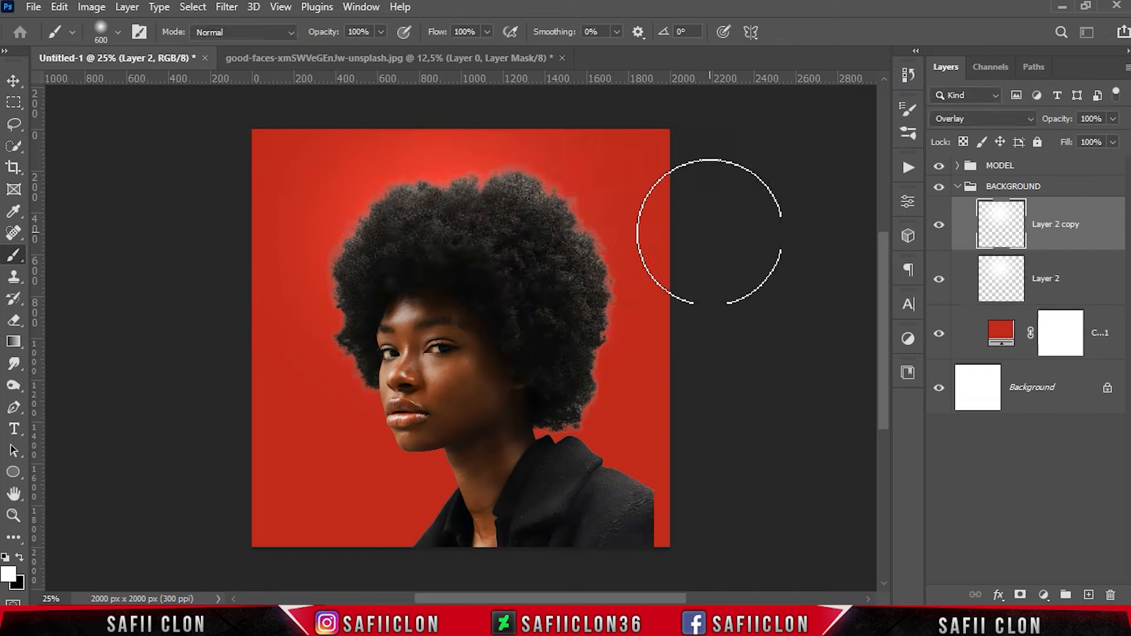
Move the duplicated glow behind the face and shoulders, scaling it to about 105% width and 62% height.
{"action": "key", "text": "ctrl+t"}
{"action": "left_click_drag", "start_coordinate": [554, 207], "coordinate": [570, 398]}
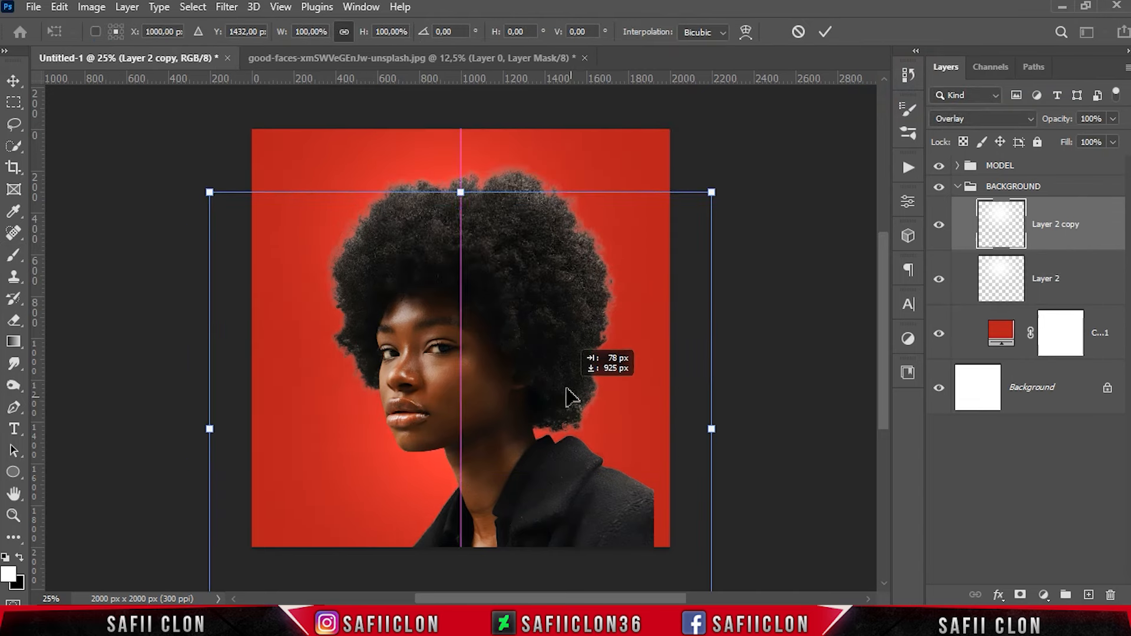
{"action": "left_click_drag", "start_coordinate": [711, 192], "coordinate": [654, 282]}
{"action": "left_click_drag", "start_coordinate": [630, 405], "coordinate": [714, 419]}
{"action": "left_click_drag", "start_coordinate": [510, 402], "coordinate": [513, 405]}
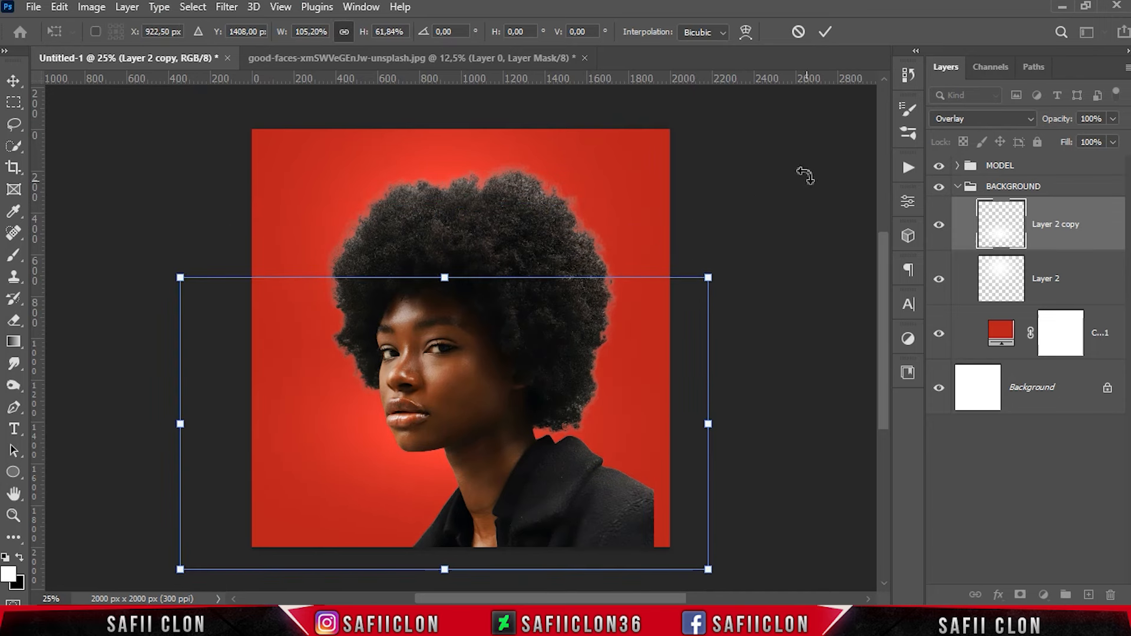
{"action": "left_click", "coordinate": [825, 31]}
{"action": "key", "text": "b"}
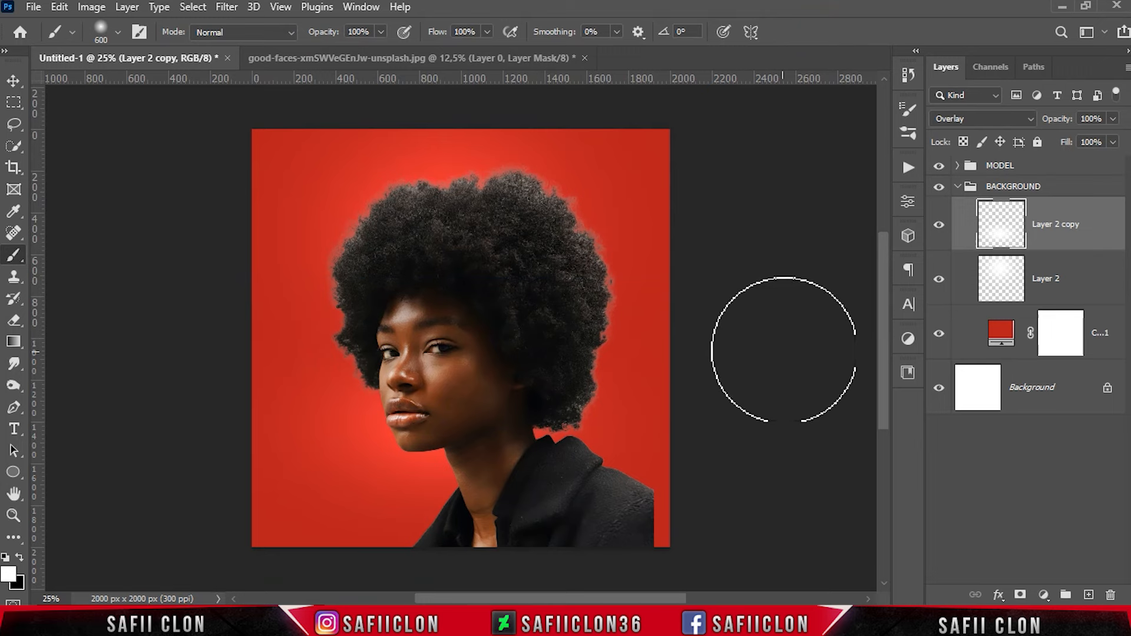
Compare the background with the two glow layers hidden and shown.
{"action": "left_click", "coordinate": [938, 229]}
{"action": "left_click", "coordinate": [941, 280]}
{"action": "left_click", "coordinate": [941, 280]}
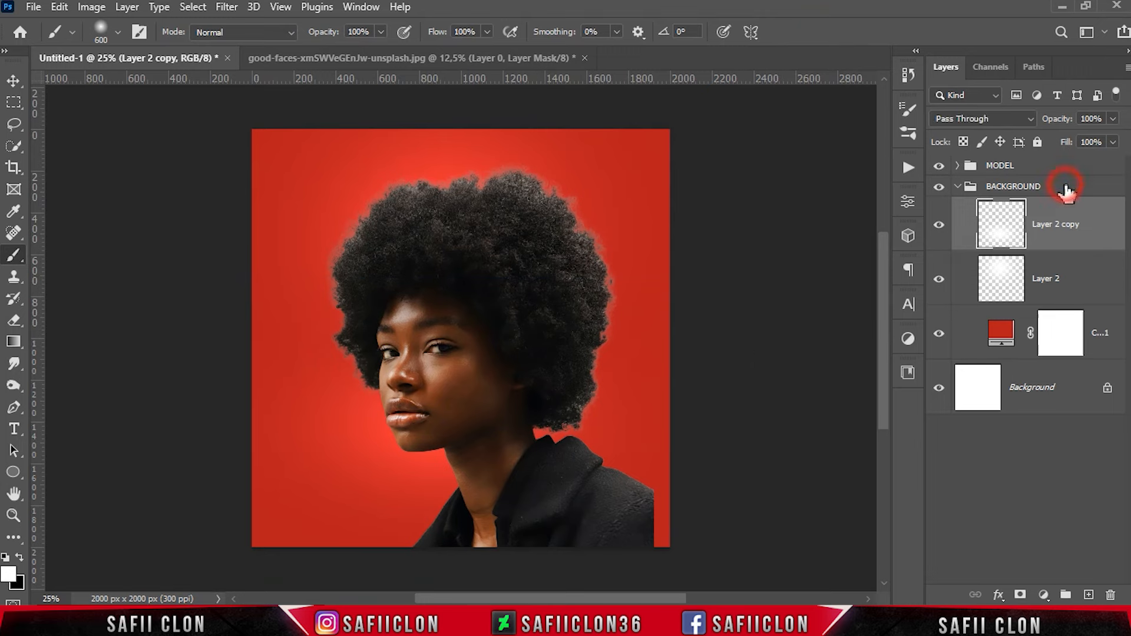
Collapse the BACKGROUND group, expand MODEL, and open the portrait's layer mask in Select and Mask.
{"action": "left_click", "coordinate": [1066, 186]}
{"action": "left_click", "coordinate": [958, 186]}
{"action": "left_click", "coordinate": [961, 168]}
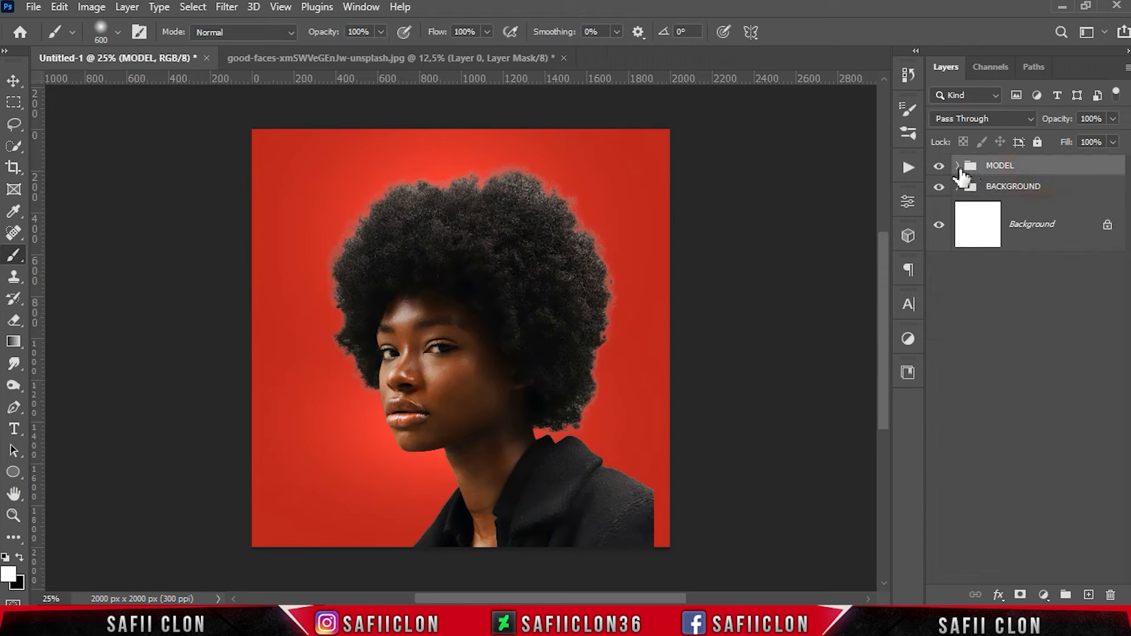
{"action": "left_click", "coordinate": [956, 167]}
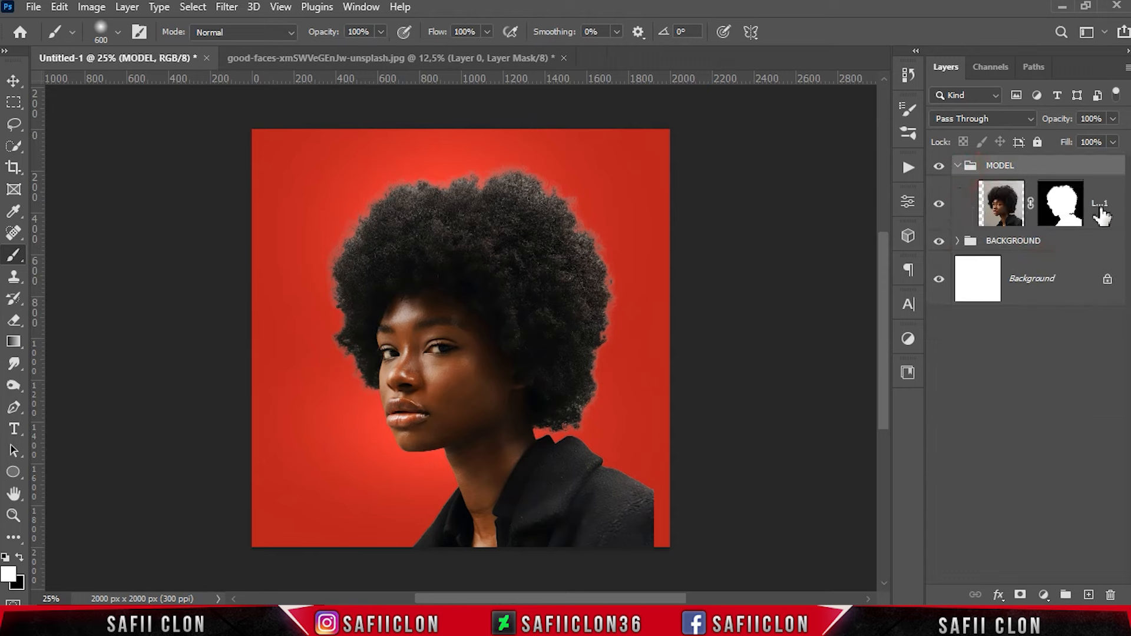
{"action": "left_click", "coordinate": [1060, 206]}
{"action": "right_click", "coordinate": [1059, 200]}
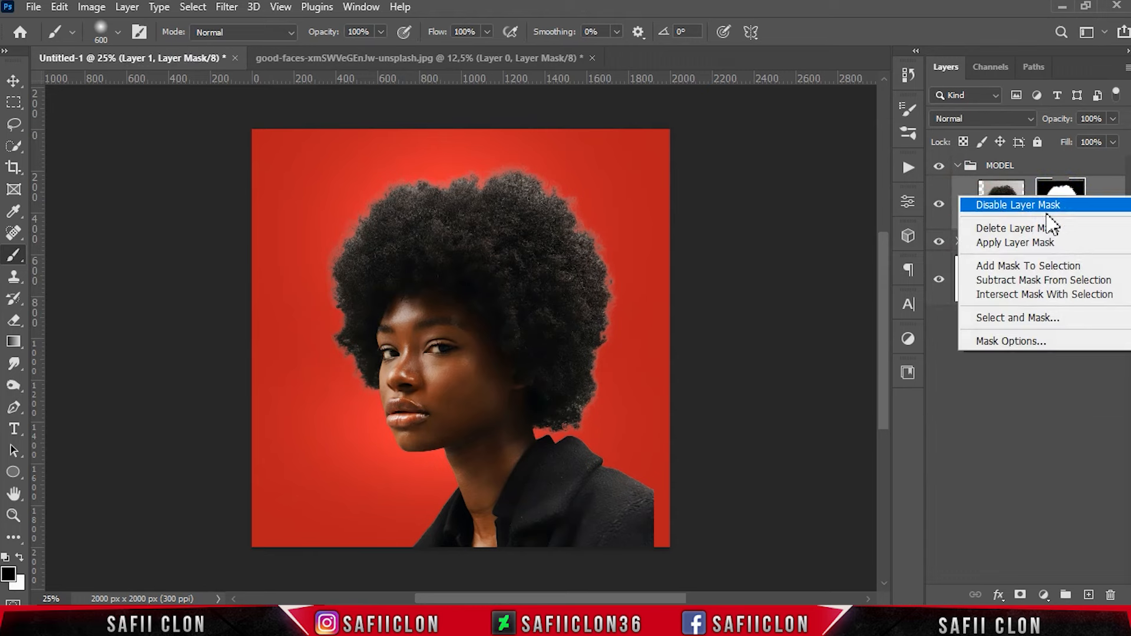
{"action": "left_click", "coordinate": [1052, 319]}
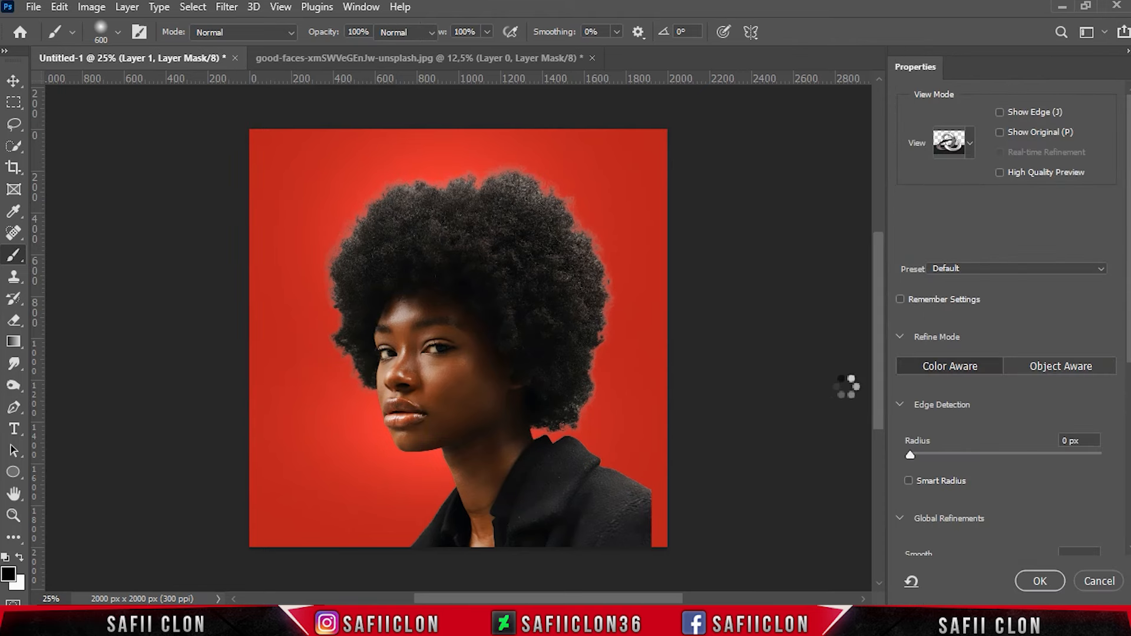
Set the Select and Mask preview to the On Layers view.
{"action": "left_click", "coordinate": [970, 147]}
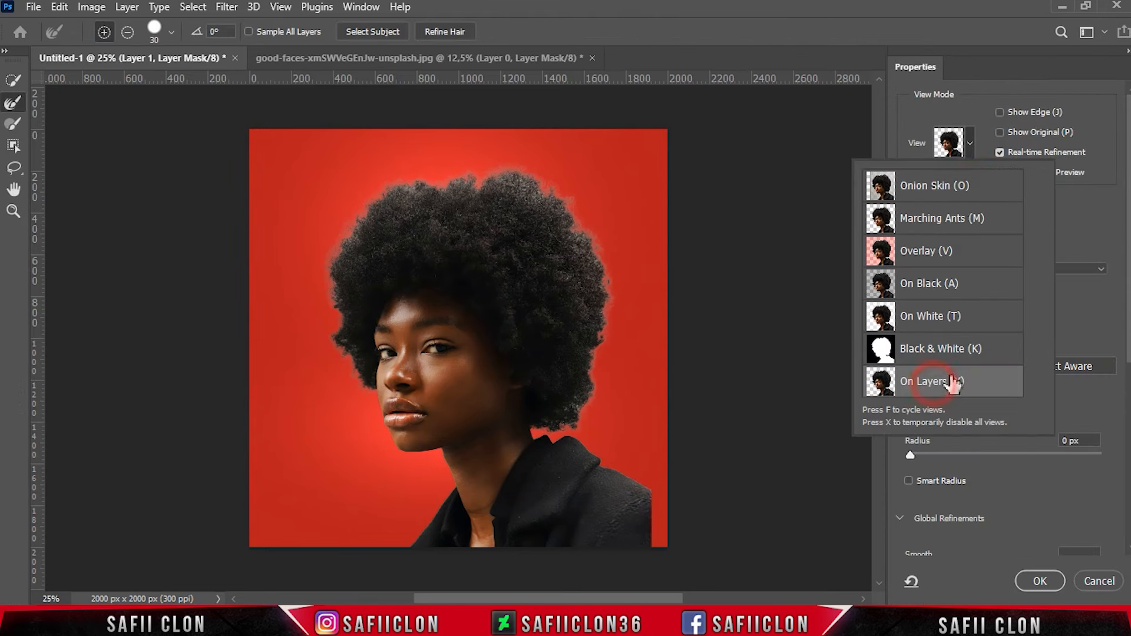
{"action": "left_click", "coordinate": [968, 138]}
{"action": "scroll", "coordinate": [1037, 405], "scroll_direction": "down", "scroll_amount": 5}
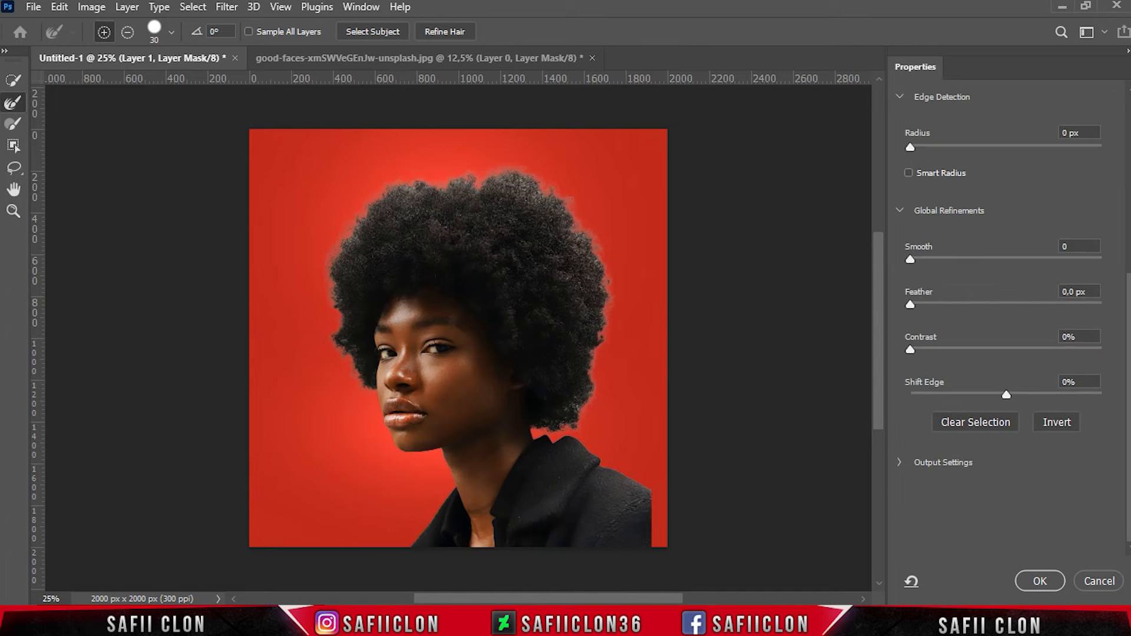
Set the portrait mask's Shift Edge to -40%, Contrast to 12% and Feather to 0.4 px.
{"action": "left_click_drag", "start_coordinate": [1004, 385], "coordinate": [968, 384]}
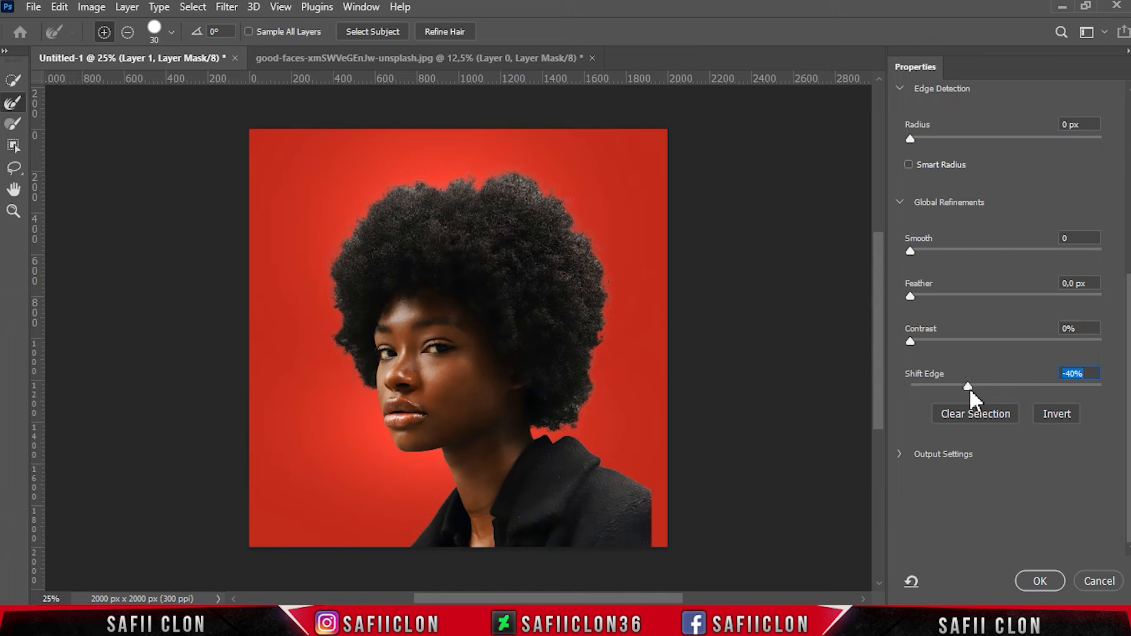
{"action": "left_click_drag", "start_coordinate": [911, 343], "coordinate": [932, 343]}
{"action": "left_click_drag", "start_coordinate": [913, 294], "coordinate": [914, 297]}
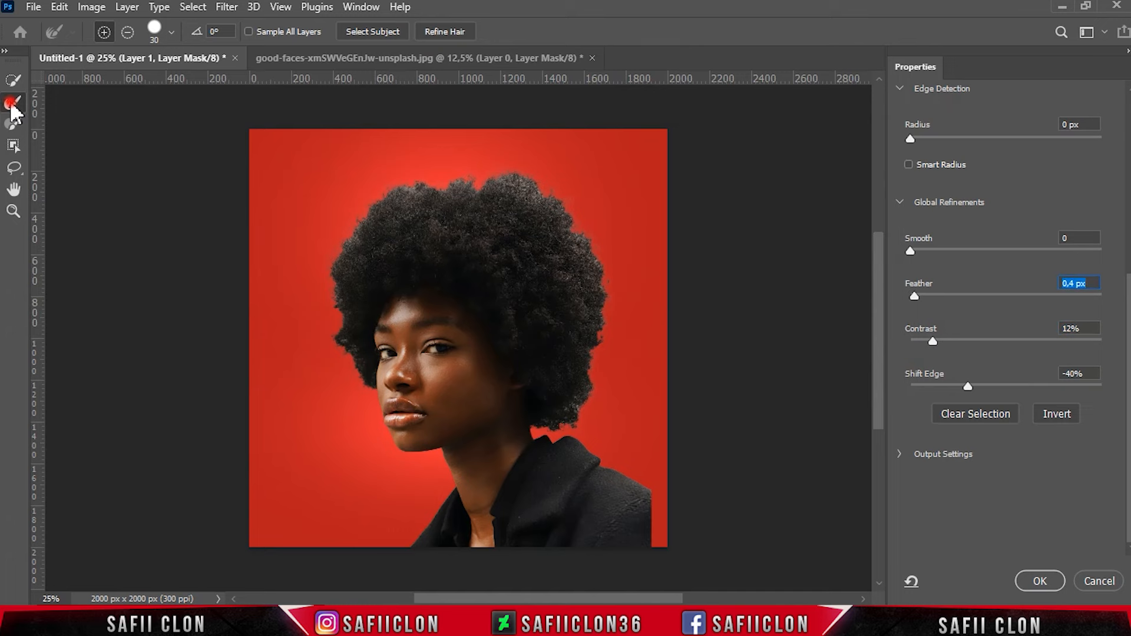
Refine the hair edge beside the woman's cheek with the 30 px Refine Edge Brush and check the hair outline.
{"action": "left_click", "coordinate": [171, 32]}
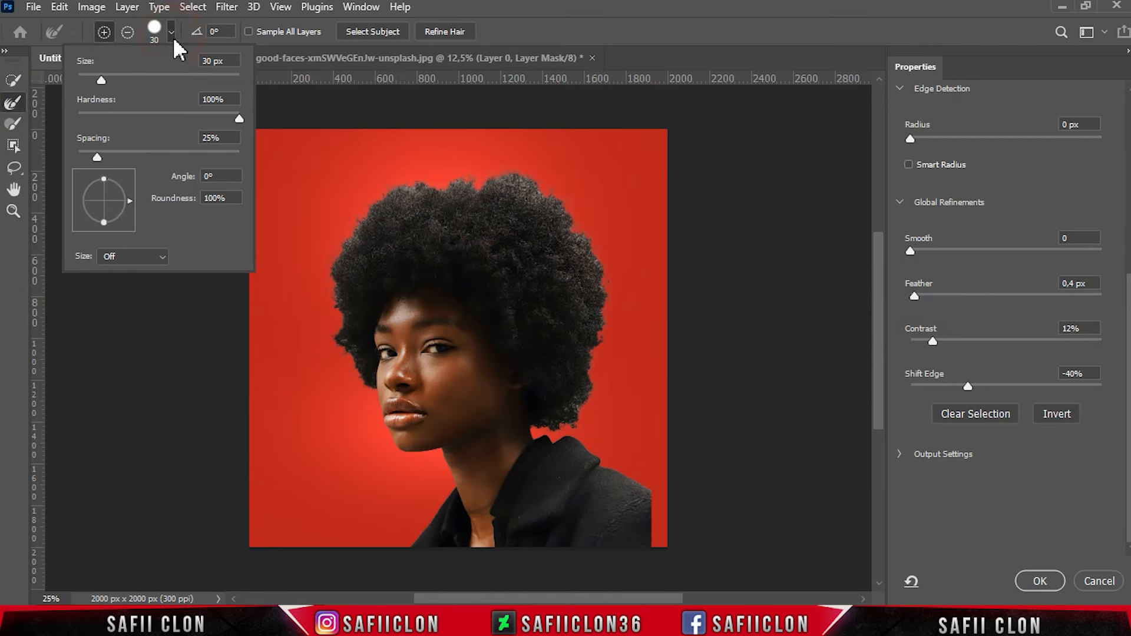
{"action": "left_click", "coordinate": [172, 34]}
{"action": "key", "text": "ctrl+plus"}
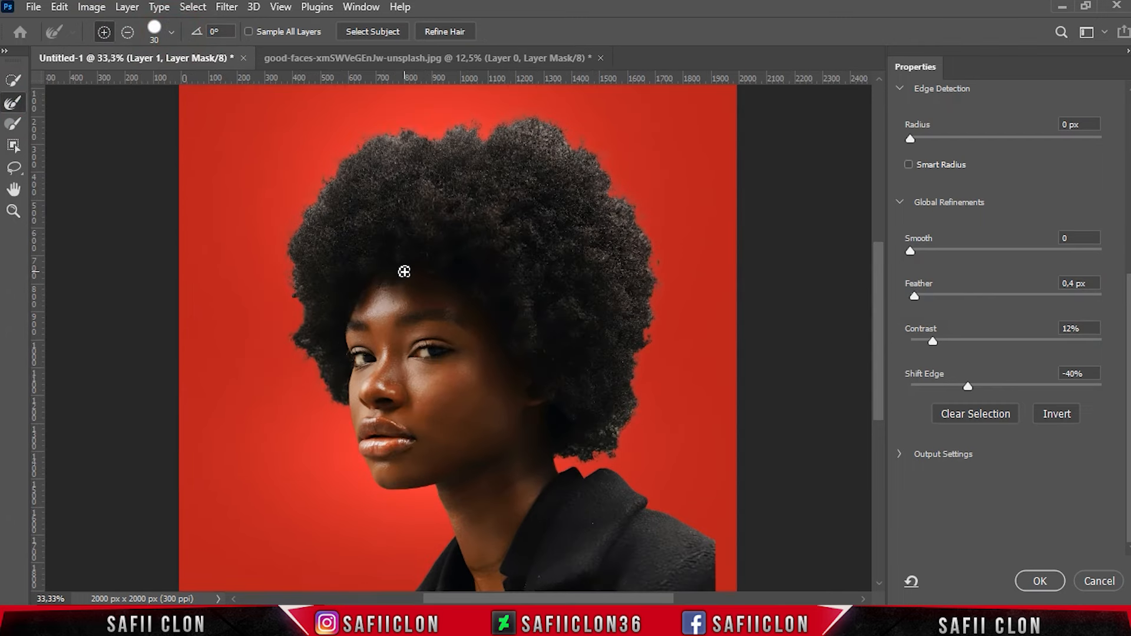
{"action": "left_click_drag", "start_coordinate": [340, 404], "coordinate": [327, 383]}
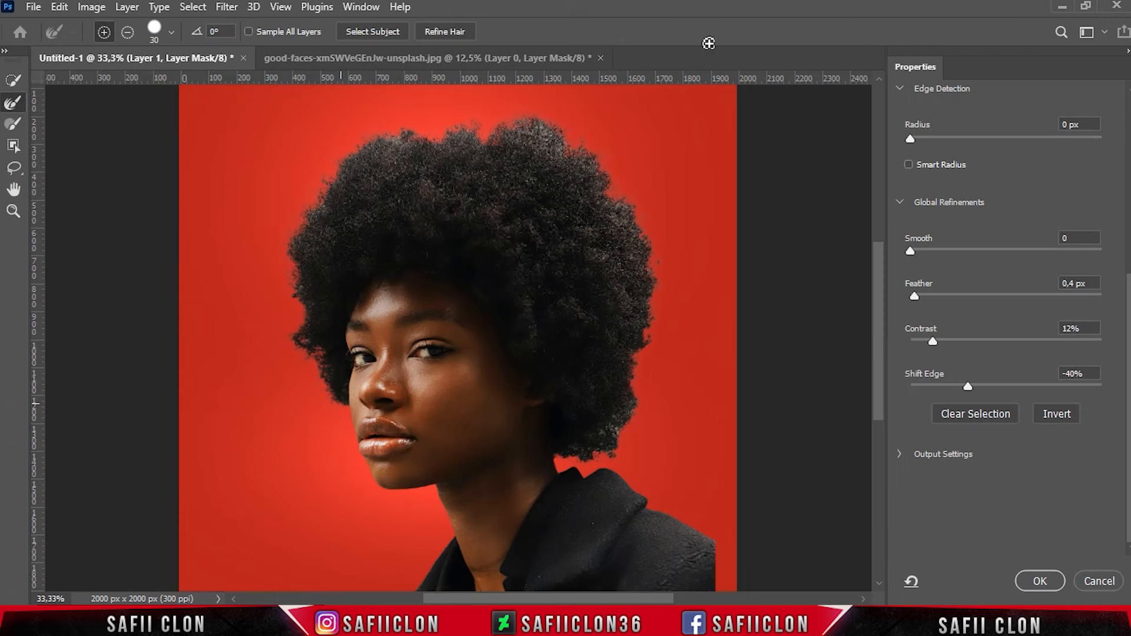
{"action": "key", "text": "ctrl+plus"}
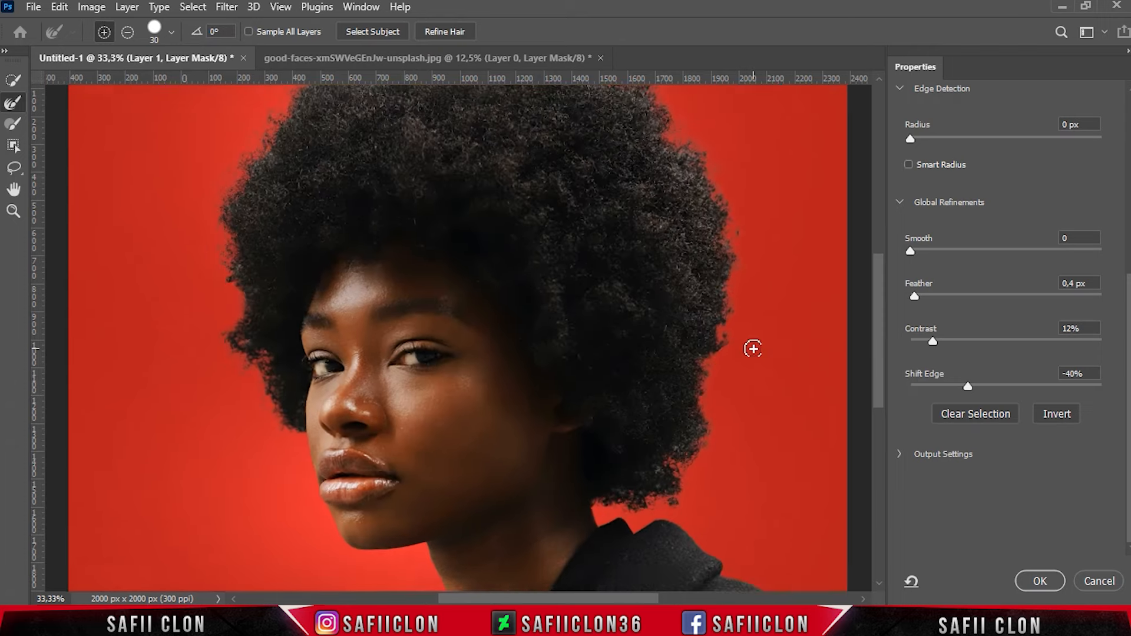
{"action": "key", "text": "ctrl+minus"}
{"action": "key", "text": "ctrl+minus"}
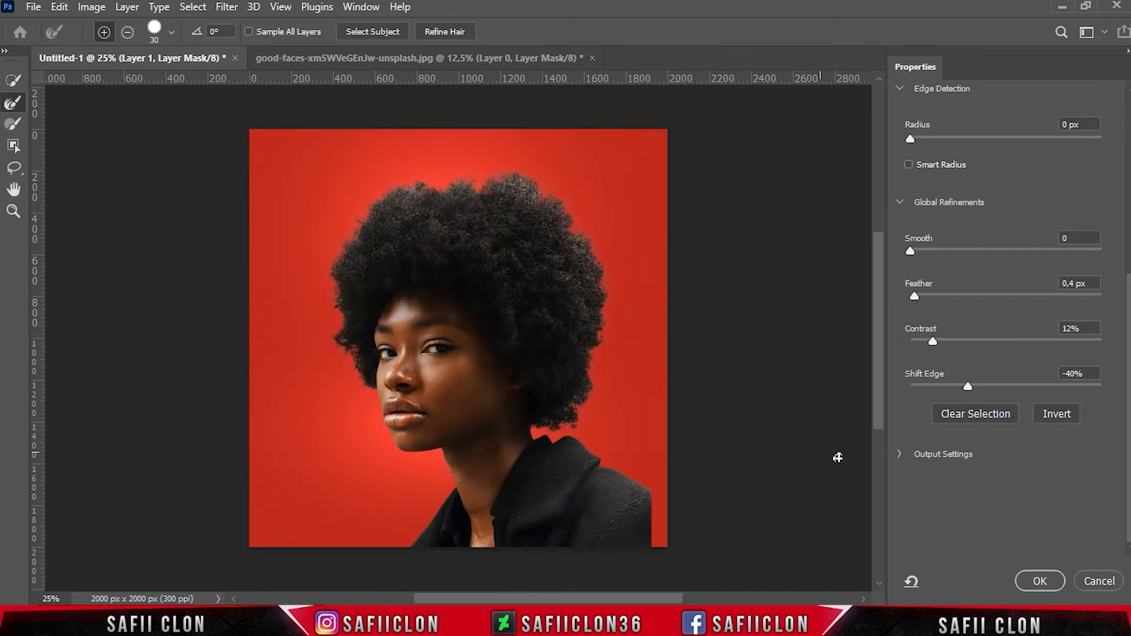
Shift the mask edge slightly further inward and apply the refinement to the layer mask.
{"action": "left_click_drag", "start_coordinate": [965, 387], "coordinate": [963, 386]}
{"action": "left_click", "coordinate": [1044, 576]}
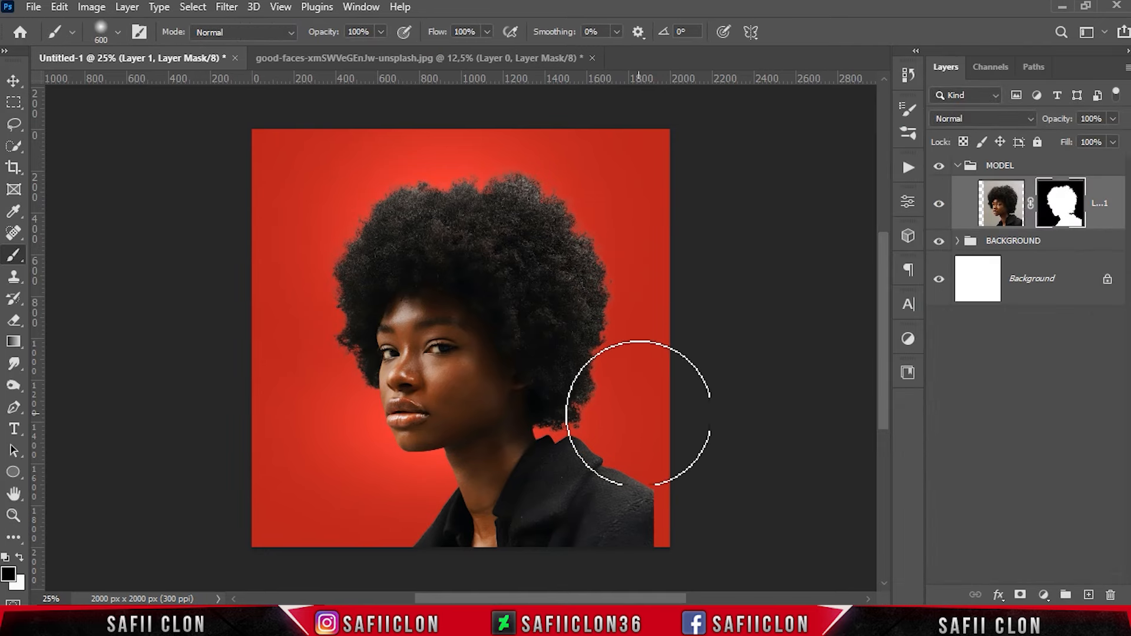
{"action": "key", "text": "ctrl+minus"}
{"action": "key", "text": "ctrl+plus"}
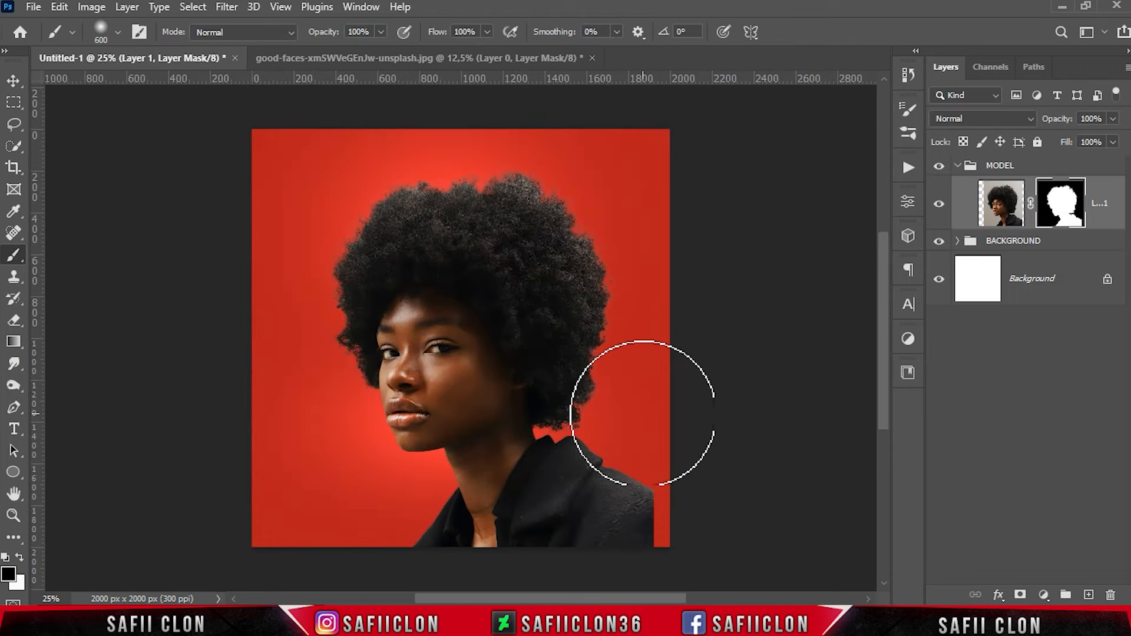
Duplicate the portrait layer as Layer 1 copy and apply the copy's layer mask to its pixels.
{"action": "right_click", "coordinate": [1108, 203]}
{"action": "left_click", "coordinate": [933, 101]}
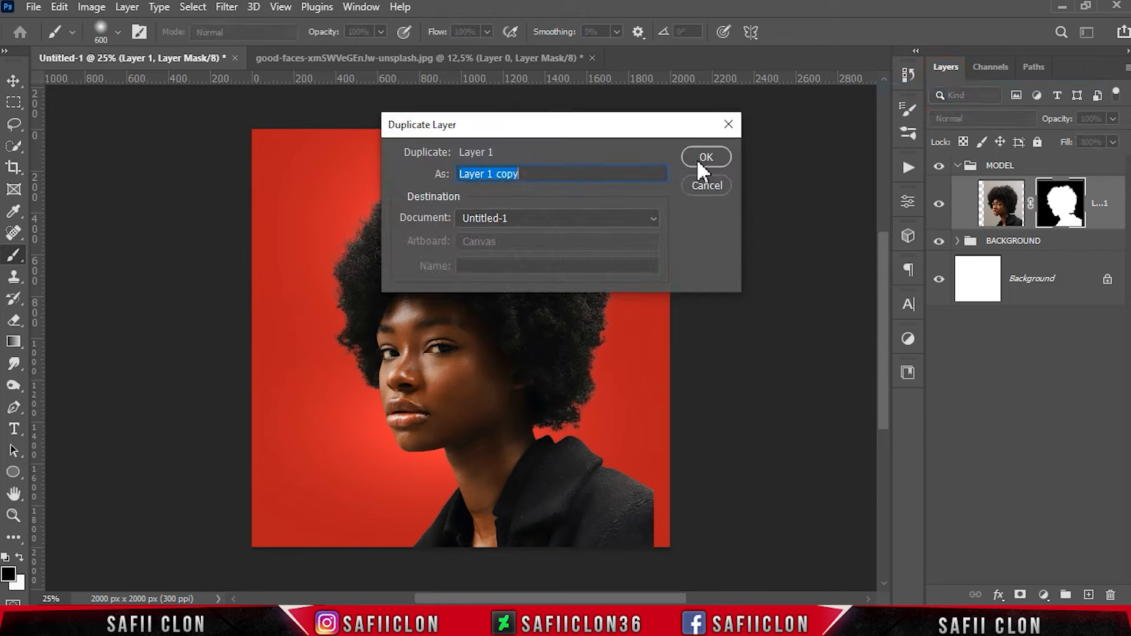
{"action": "left_click", "coordinate": [702, 160]}
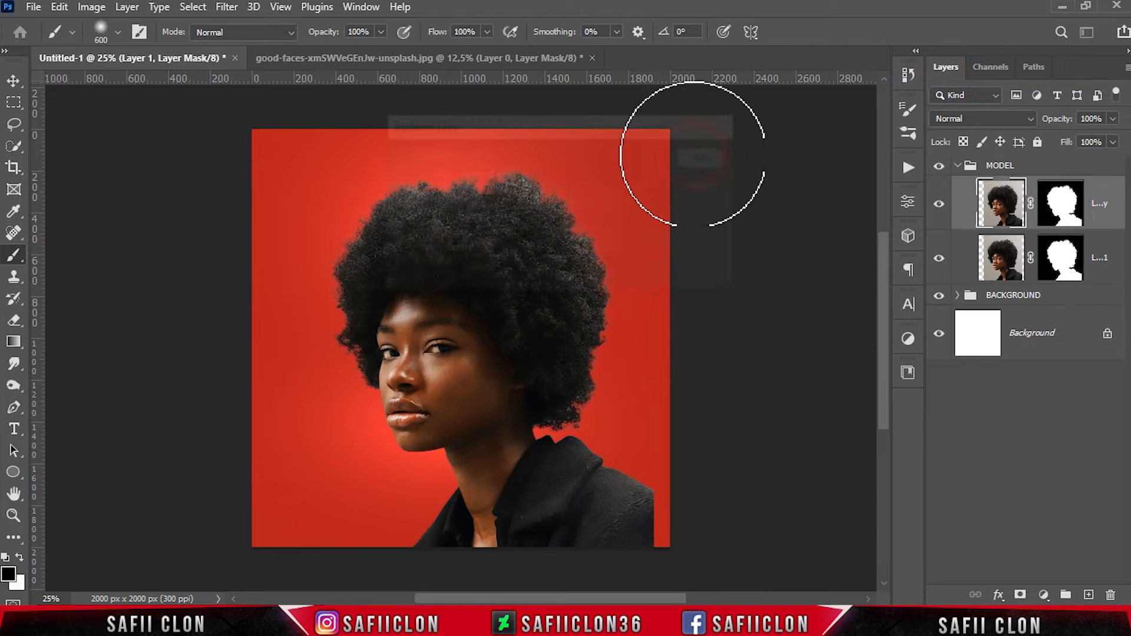
{"action": "right_click", "coordinate": [1054, 212]}
{"action": "left_click", "coordinate": [1043, 254]}
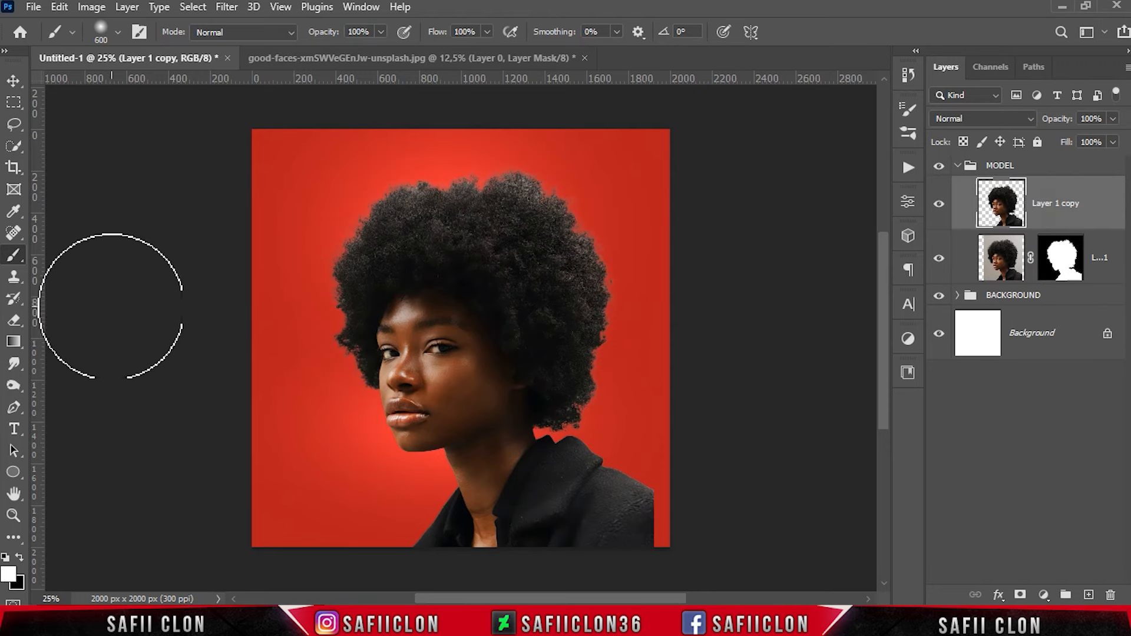
Set up the Smudge tool with a soft 500 px brush at 50% strength.
{"action": "right_click", "coordinate": [22, 367]}
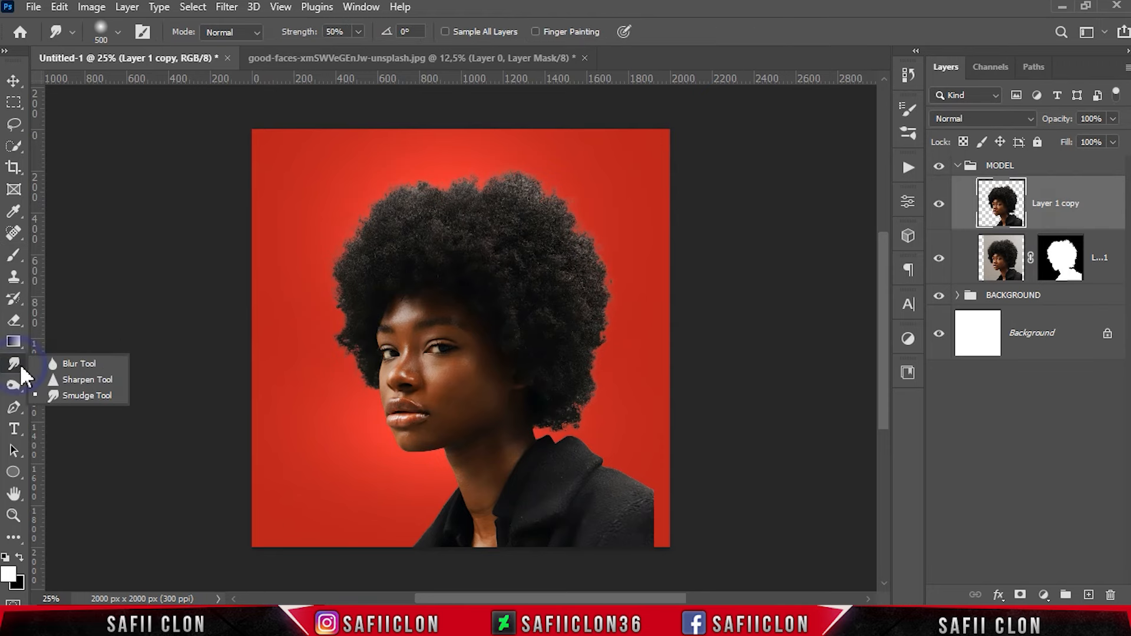
{"action": "left_click", "coordinate": [69, 398]}
{"action": "left_click", "coordinate": [118, 32]}
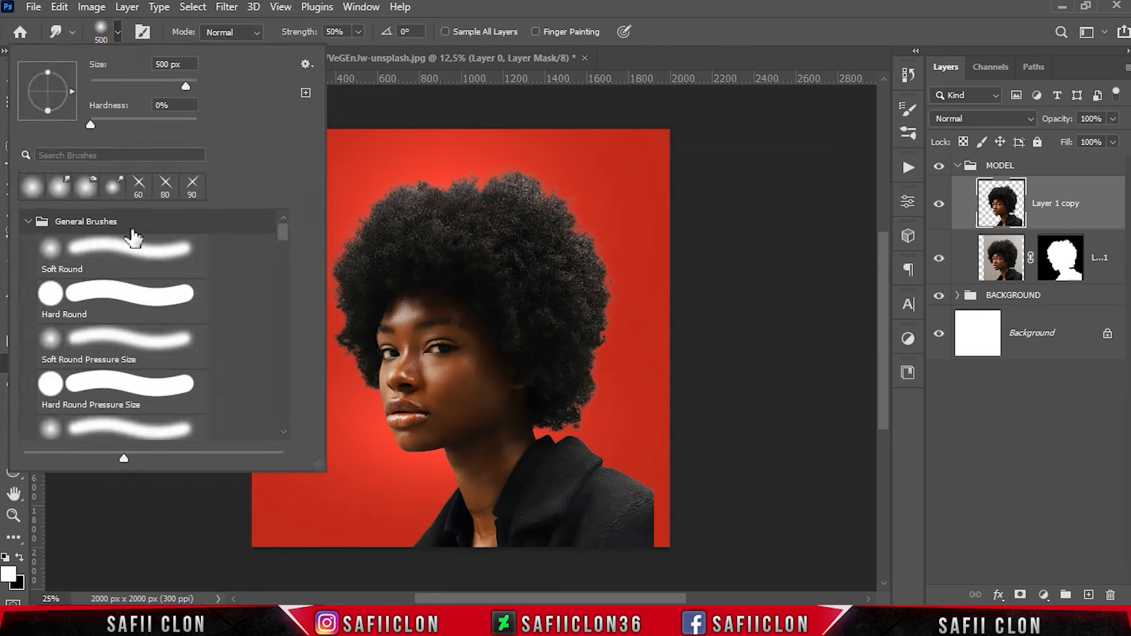
{"action": "left_click", "coordinate": [117, 33]}
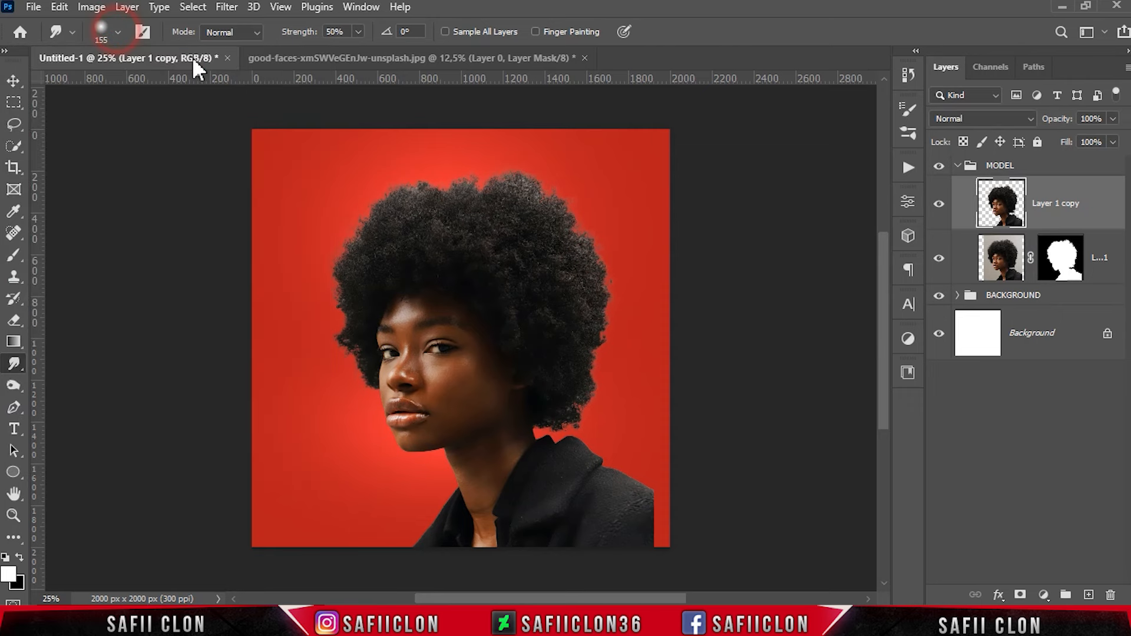
{"action": "left_click", "coordinate": [358, 31]}
{"action": "left_click", "coordinate": [358, 34]}
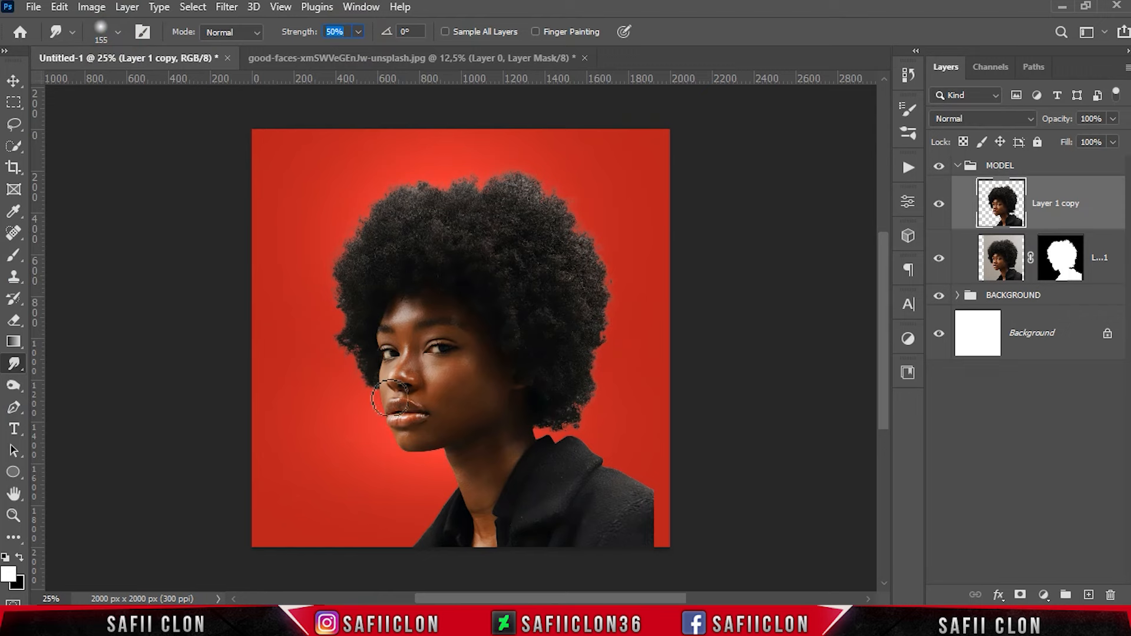
{"action": "key", "text": "bracketright"}
{"action": "key", "text": "bracketright"}
{"action": "key", "text": "bracketright"}
{"action": "key", "text": "bracketright"}
{"action": "key", "text": "bracketright"}
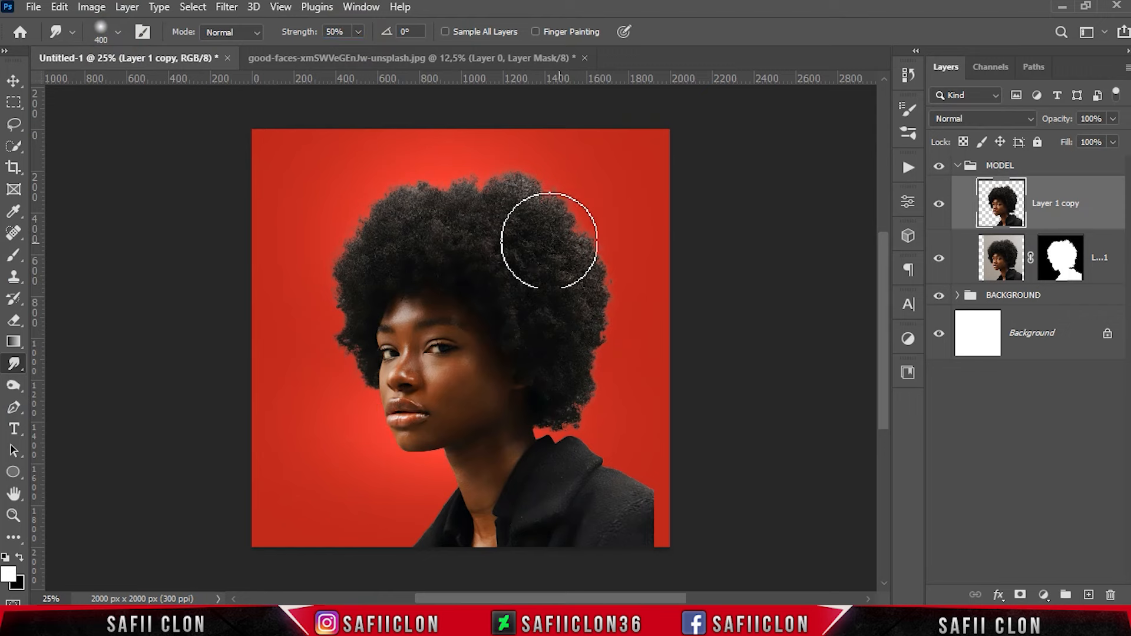
{"action": "key", "text": "bracketright"}
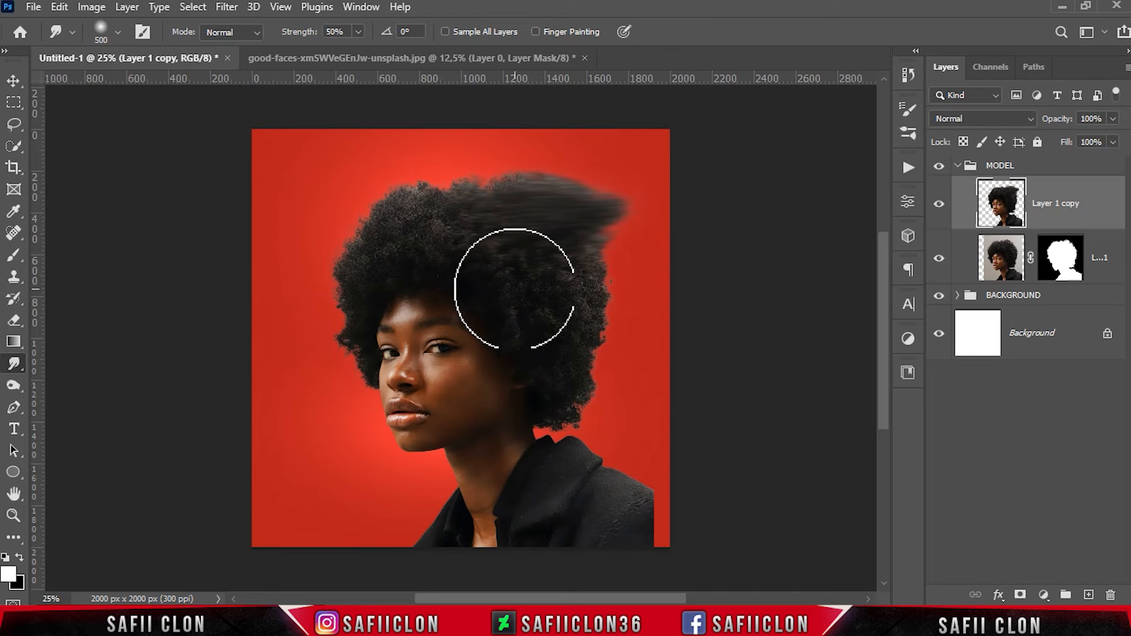
Smudge the hair, shoulder and face horizontally to the right on Layer 1 copy, reducing the brush to 400 px for the lips.
{"action": "mouse_move", "coordinate": [561, 282]}
{"action": "left_mouse_down"}
{"action": "mouse_move", "coordinate": [699, 289]}
{"action": "mouse_move", "coordinate": [740, 276]}
{"action": "left_mouse_up"}
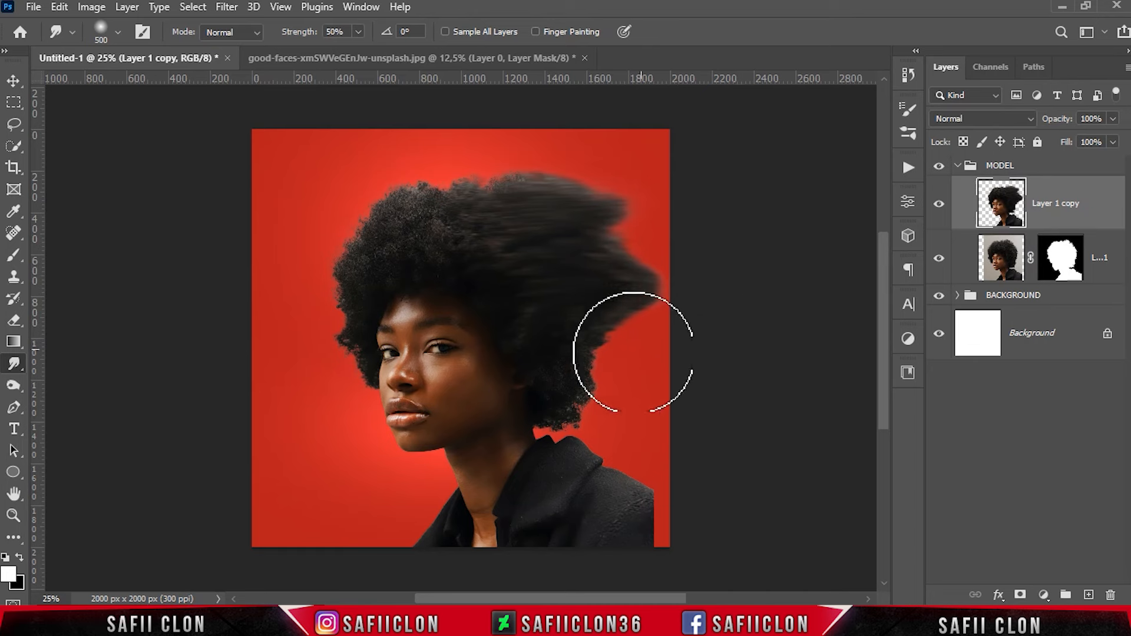
{"action": "left_click_drag", "start_coordinate": [550, 373], "coordinate": [745, 365]}
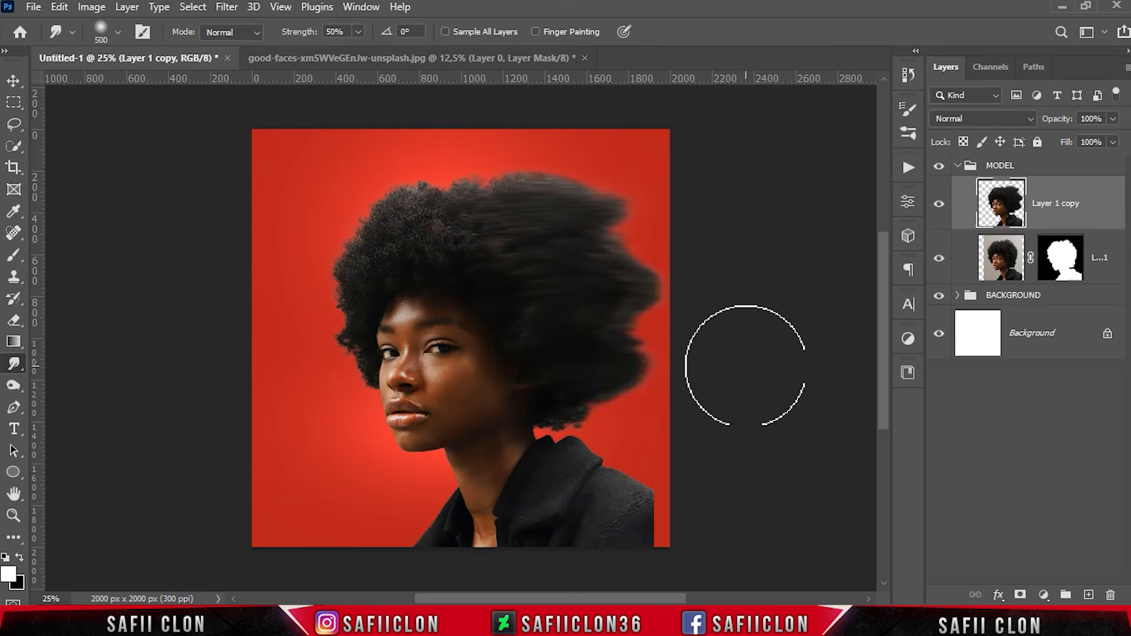
{"action": "left_click_drag", "start_coordinate": [532, 440], "coordinate": [658, 434]}
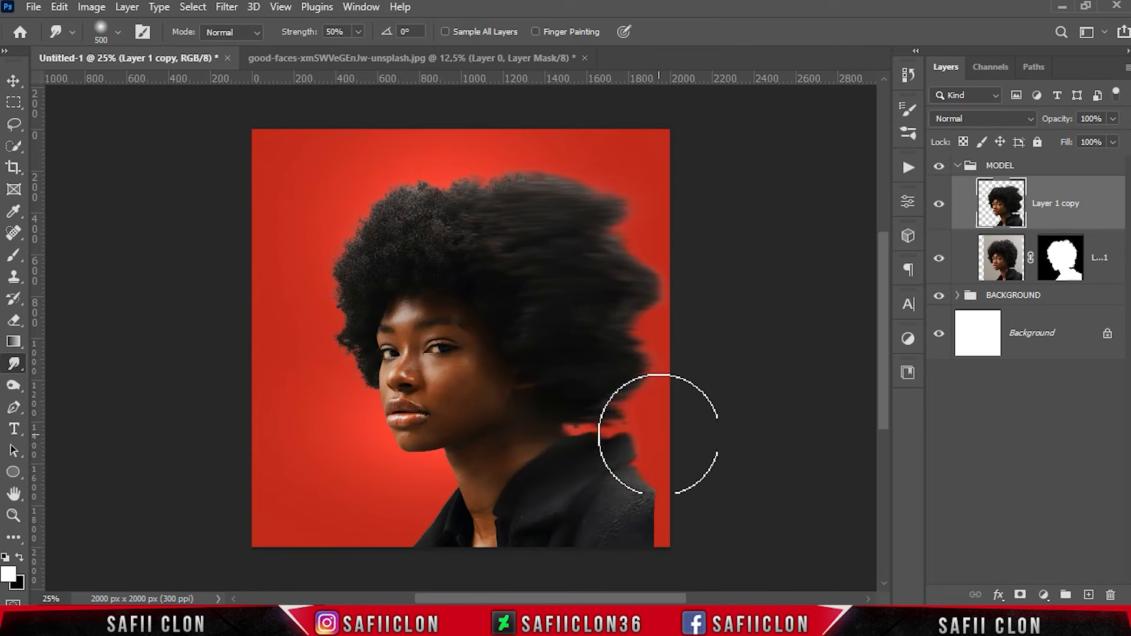
{"action": "left_click_drag", "start_coordinate": [693, 503], "coordinate": [727, 502]}
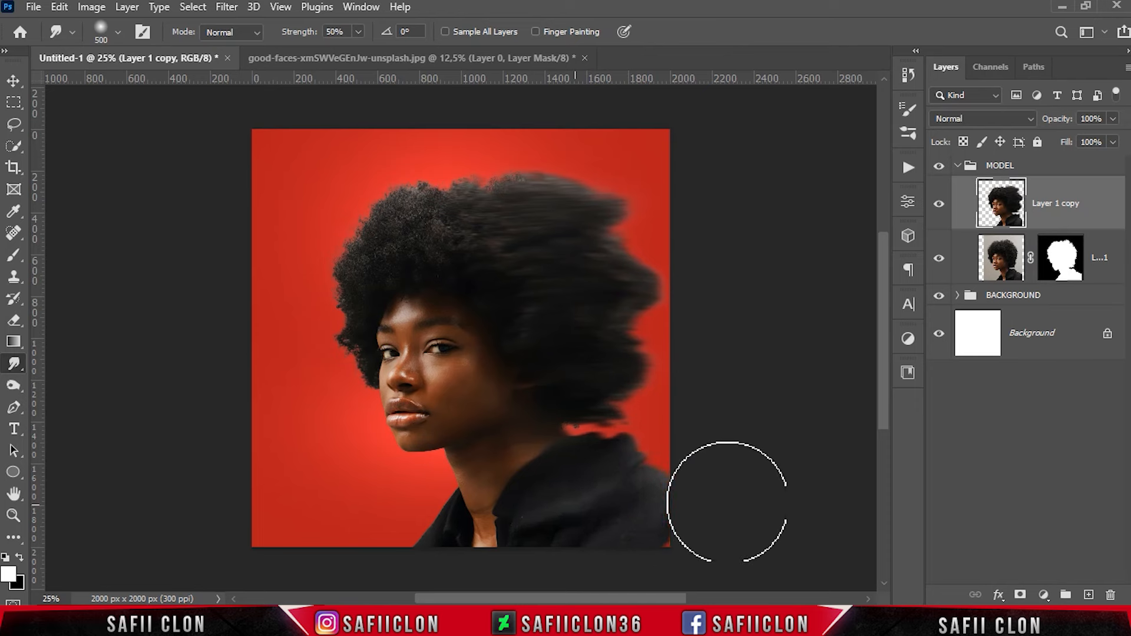
{"action": "left_click_drag", "start_coordinate": [548, 535], "coordinate": [747, 528]}
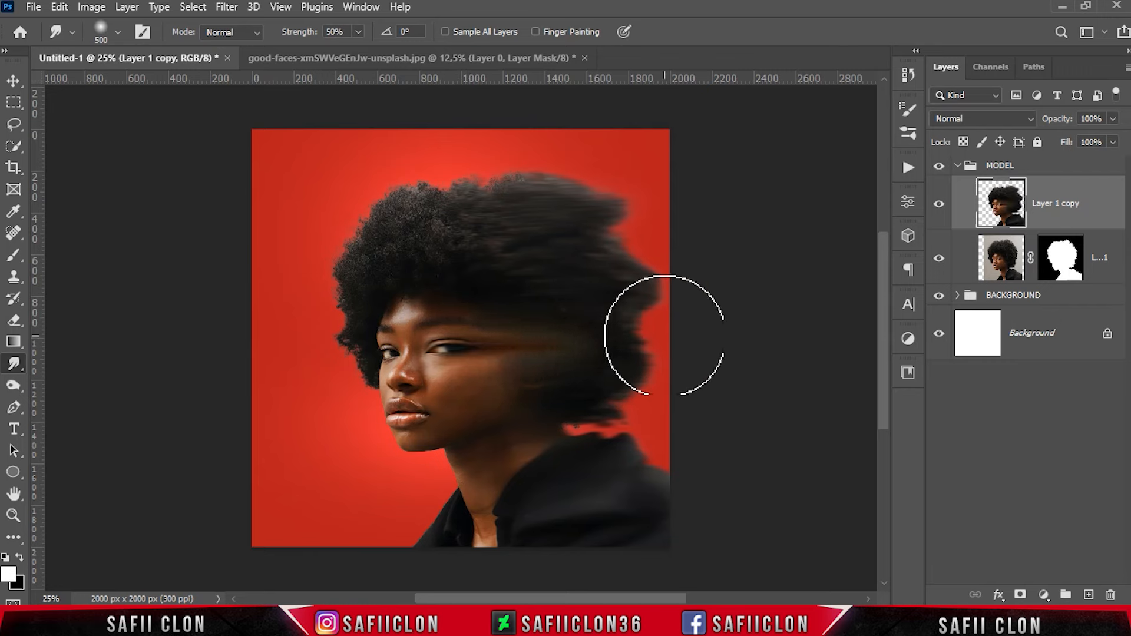
{"action": "key", "text": "bracketleft"}
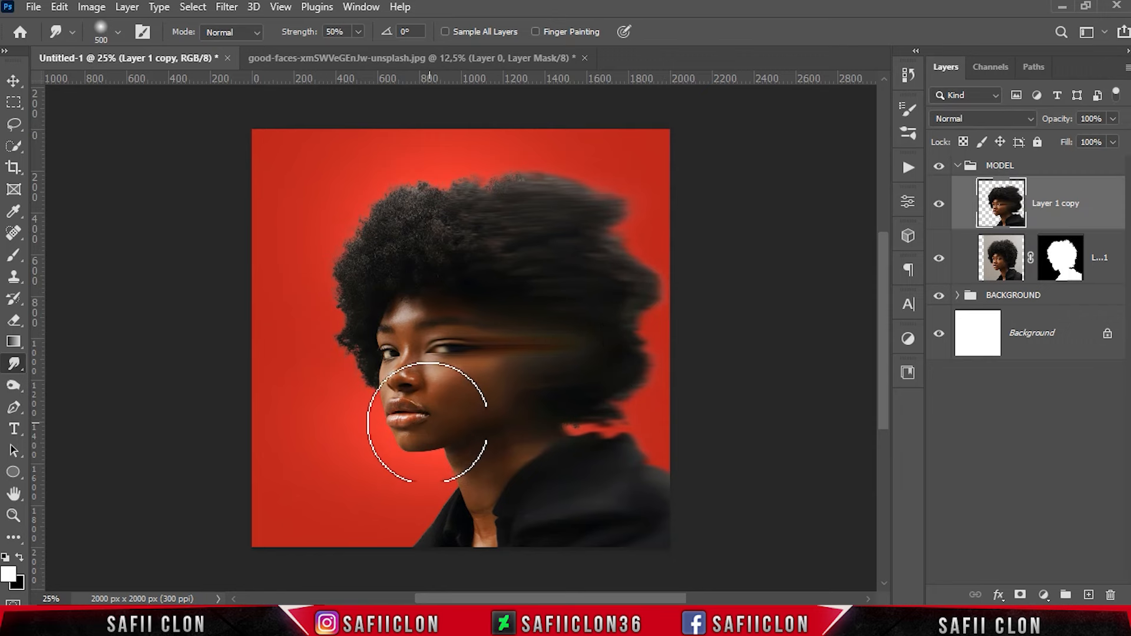
{"action": "left_click_drag", "start_coordinate": [428, 413], "coordinate": [650, 401]}
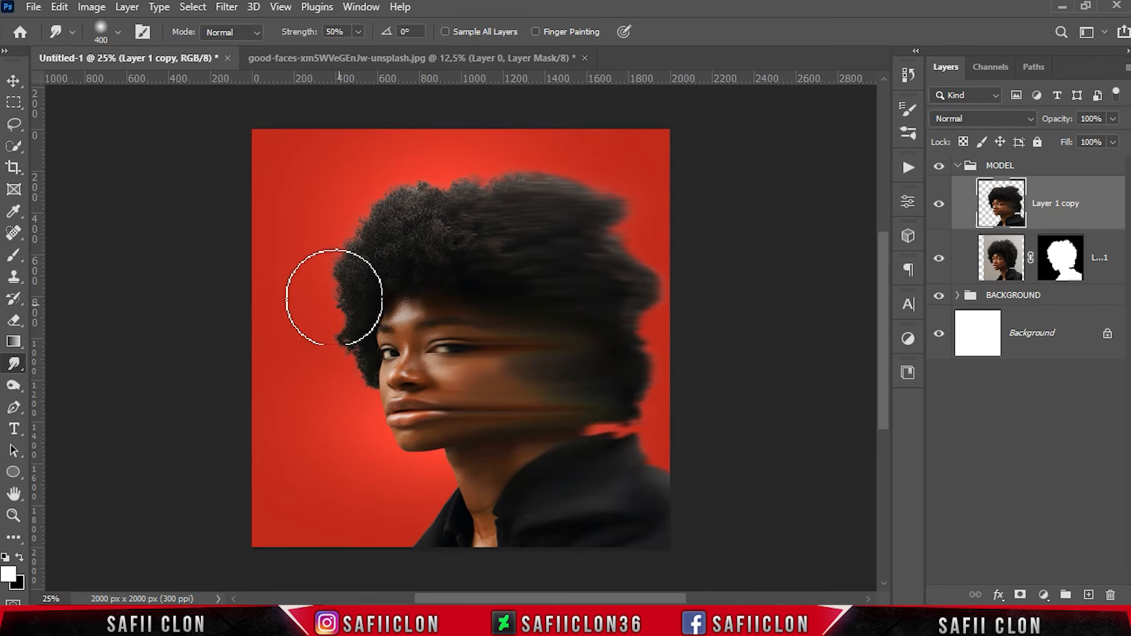
Select a very thin vertical strip through the middle of the portrait with the Rectangular Marquee and copy it to a new layer.
{"action": "right_click", "coordinate": [13, 106]}
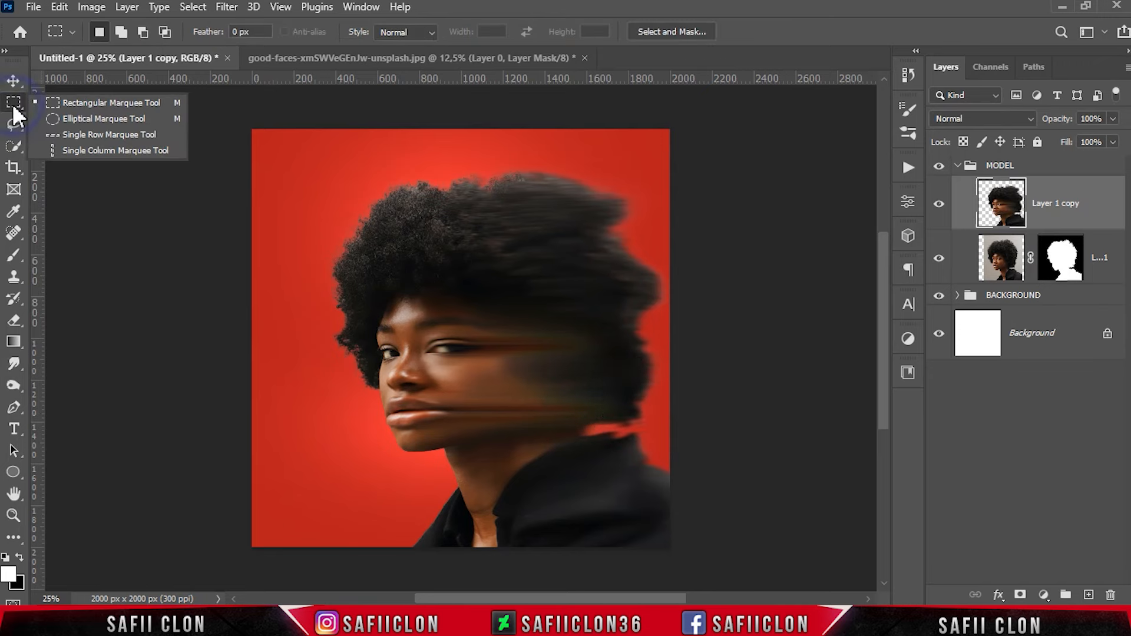
{"action": "left_click", "coordinate": [89, 105]}
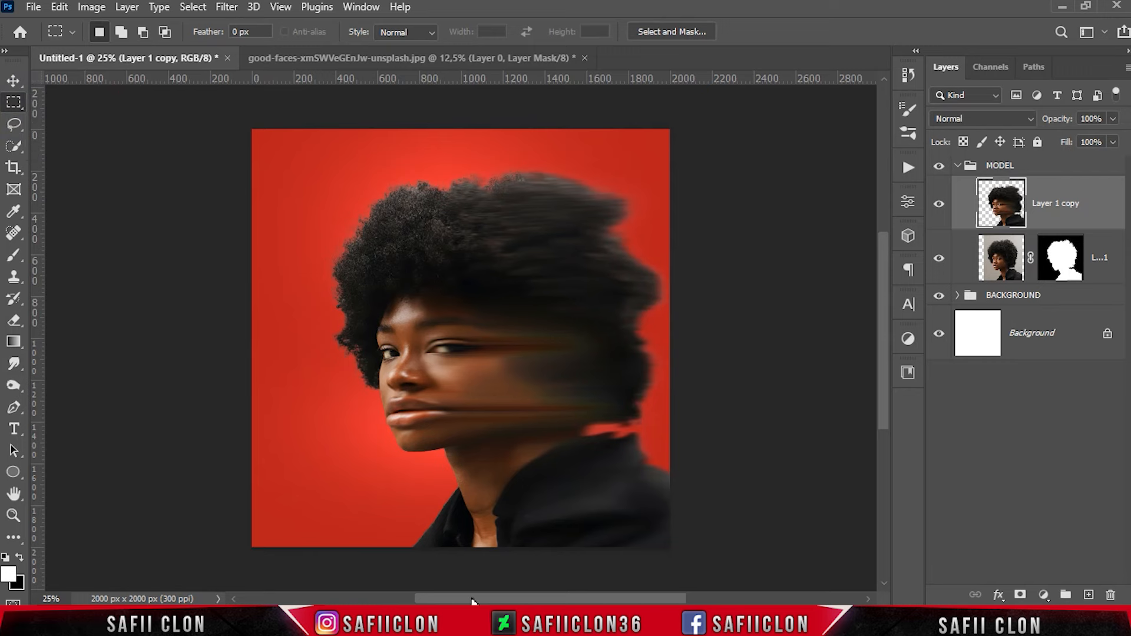
{"action": "left_click_drag", "start_coordinate": [462, 578], "coordinate": [461, 170]}
{"action": "key", "text": "ctrl+j"}
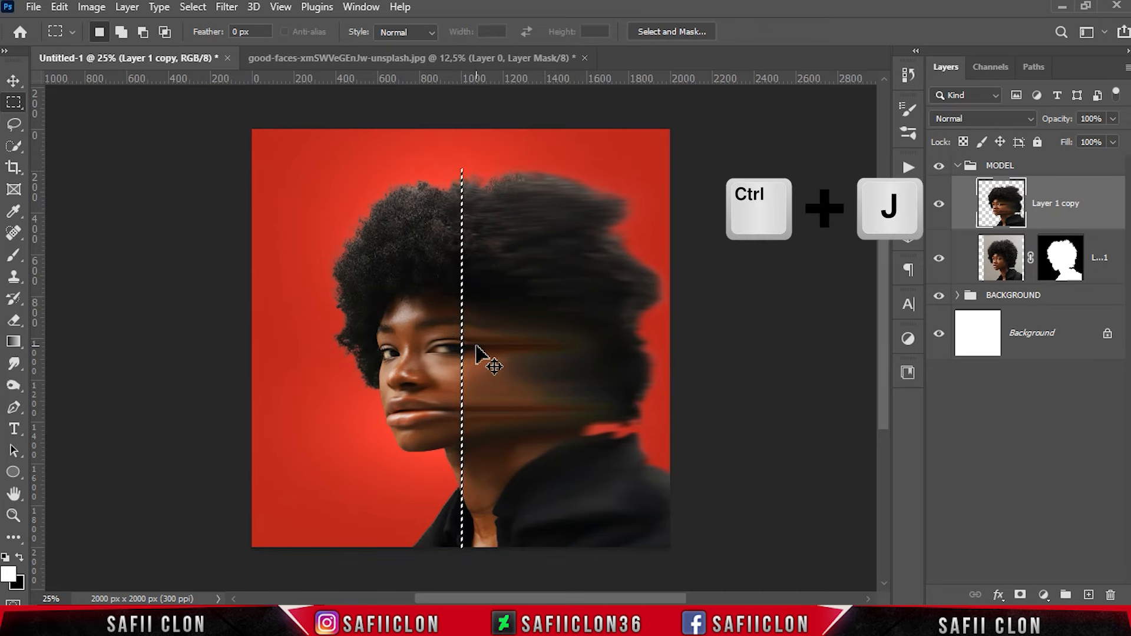
{"action": "key", "text": "ctrl+j"}
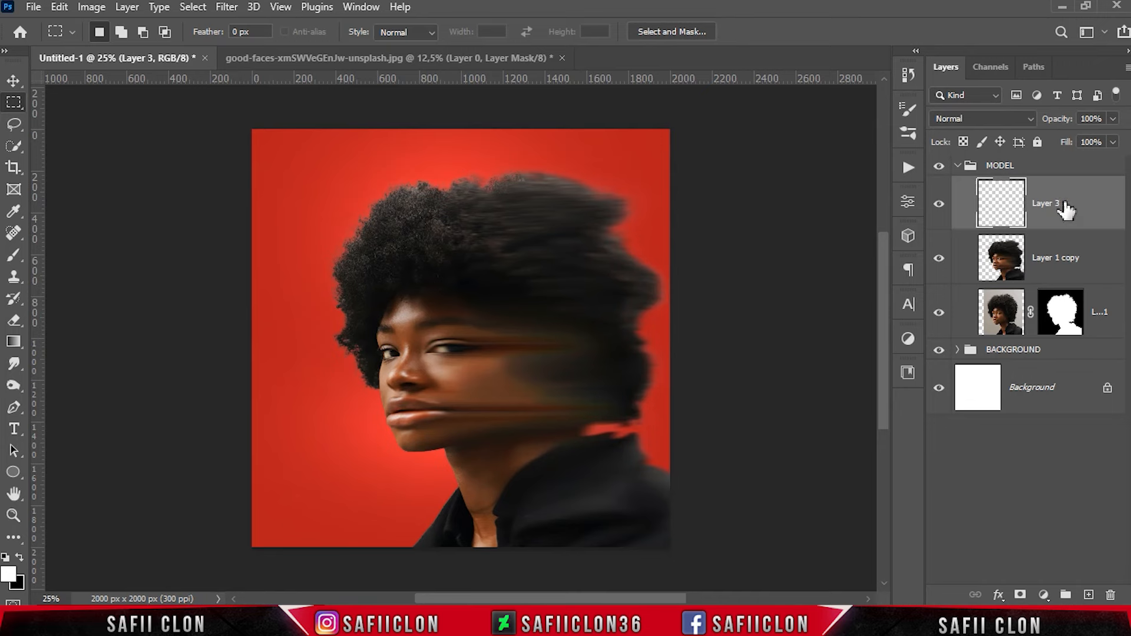
Stretch the copied strip horizontally past the canvas's right edge, to about 14050% width.
{"action": "key", "text": "ctrl+t"}
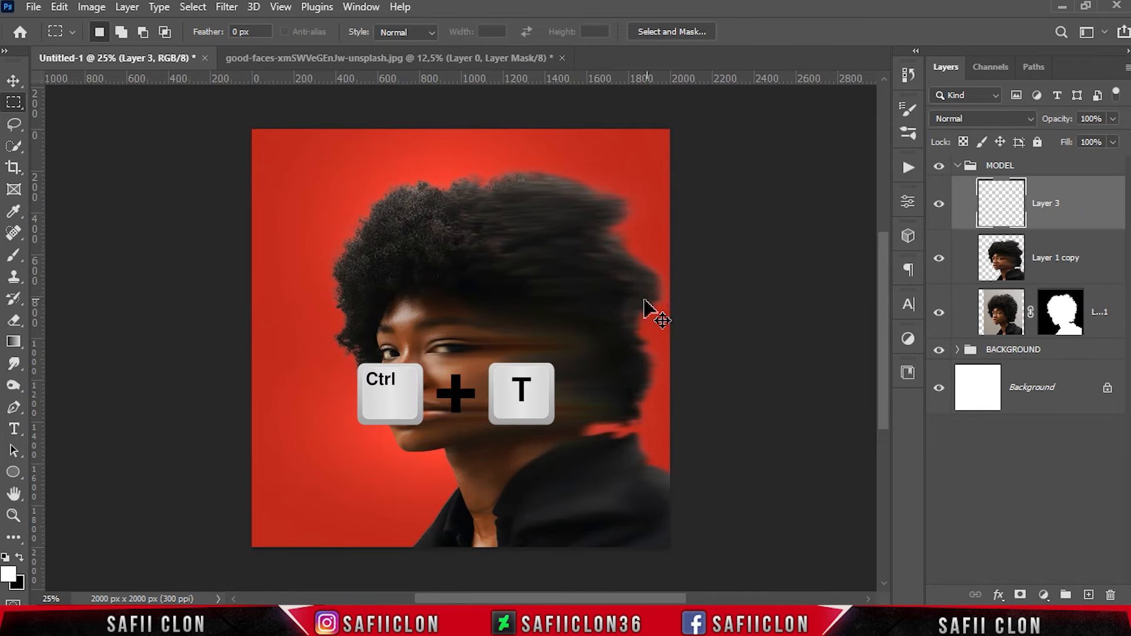
{"action": "left_click_drag", "start_coordinate": [463, 363], "coordinate": [699, 369]}
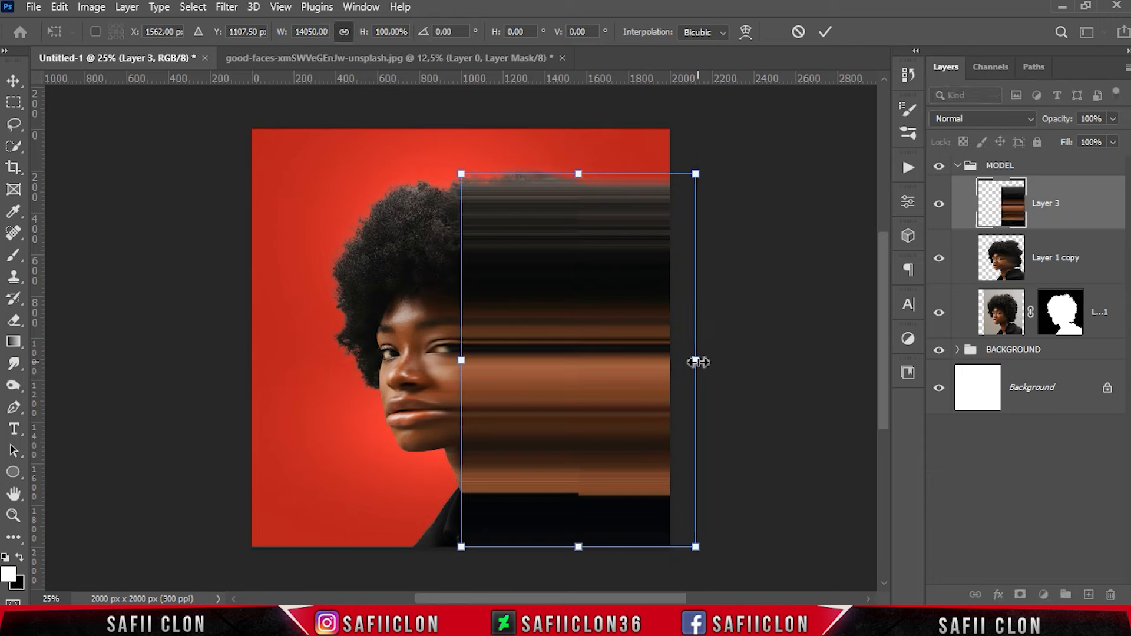
{"action": "left_click", "coordinate": [825, 32]}
Select the upper hair part of the stretched strip, extend it upward to about 122% height, and deselect.
{"action": "key", "text": "m"}
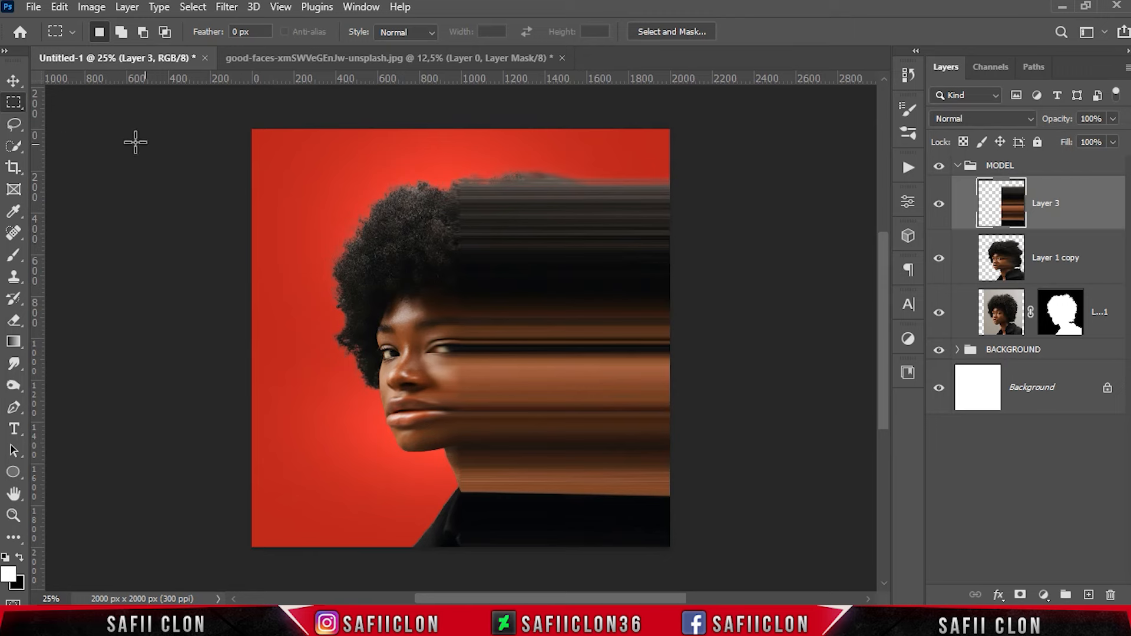
{"action": "left_click_drag", "start_coordinate": [413, 151], "coordinate": [754, 248]}
{"action": "key", "text": "ctrl+t"}
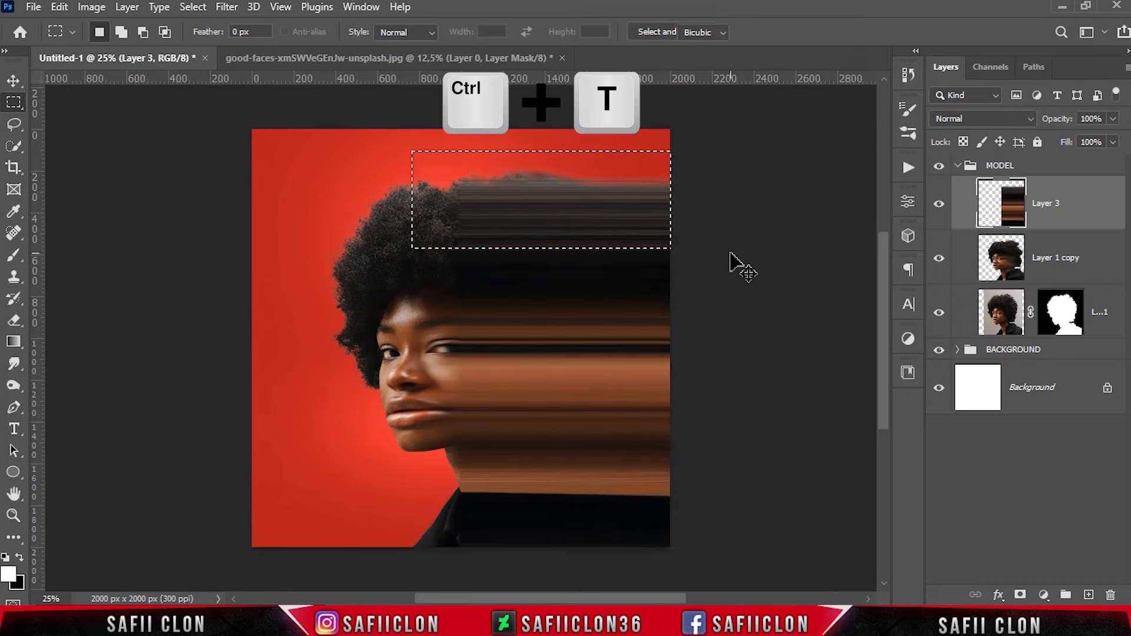
{"action": "left_click_drag", "start_coordinate": [540, 151], "coordinate": [537, 134]}
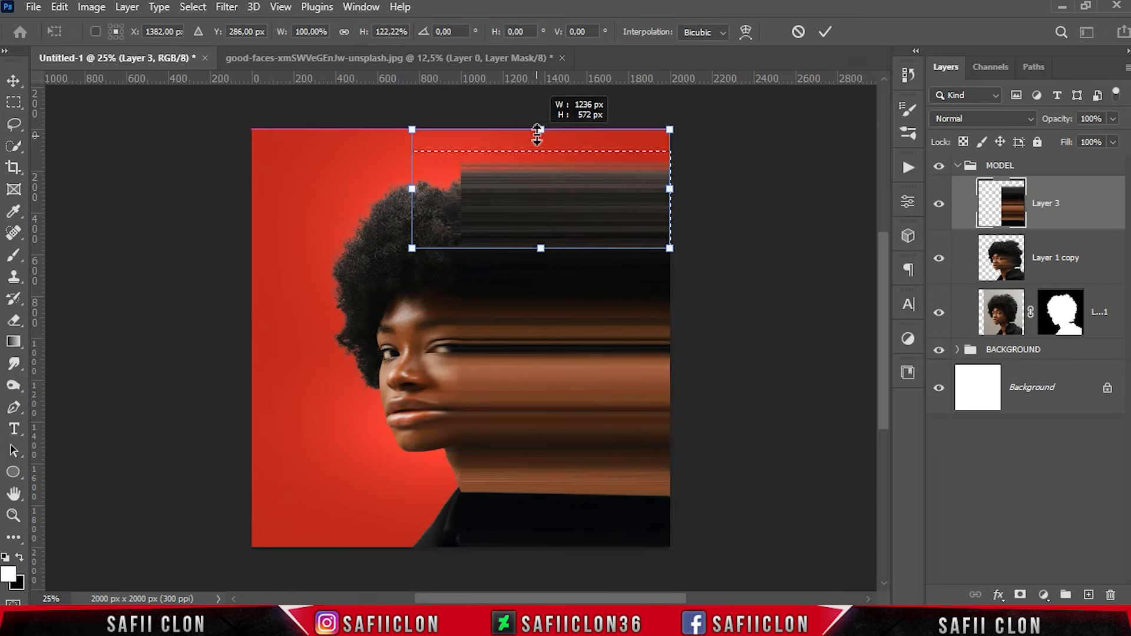
{"action": "left_click", "coordinate": [825, 31]}
{"action": "key", "text": "ctrl+d"}
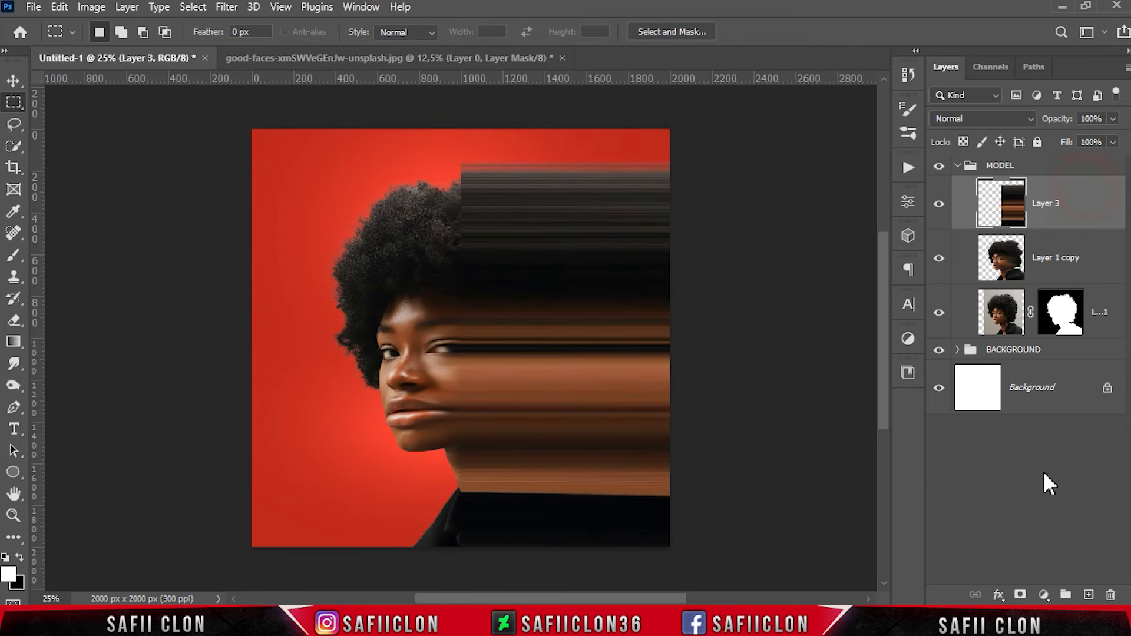
Add a layer mask to Layer 3 and set up a black Soft Round brush at 480 px and 15% opacity.
{"action": "left_click", "coordinate": [1020, 595]}
{"action": "key", "text": "x"}
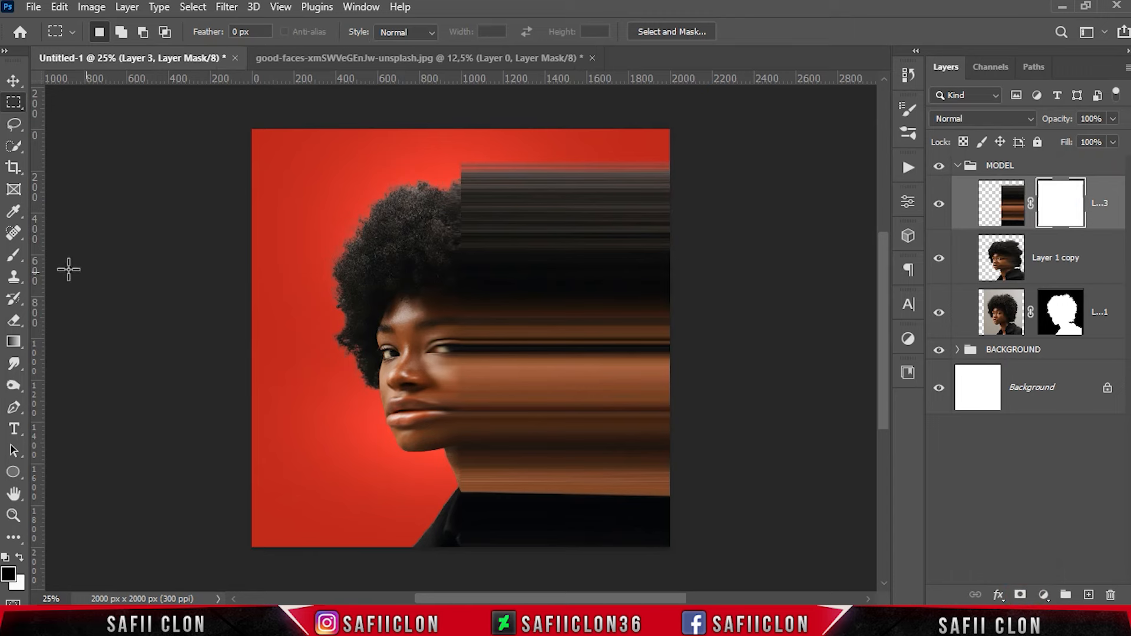
{"action": "left_click", "coordinate": [14, 256]}
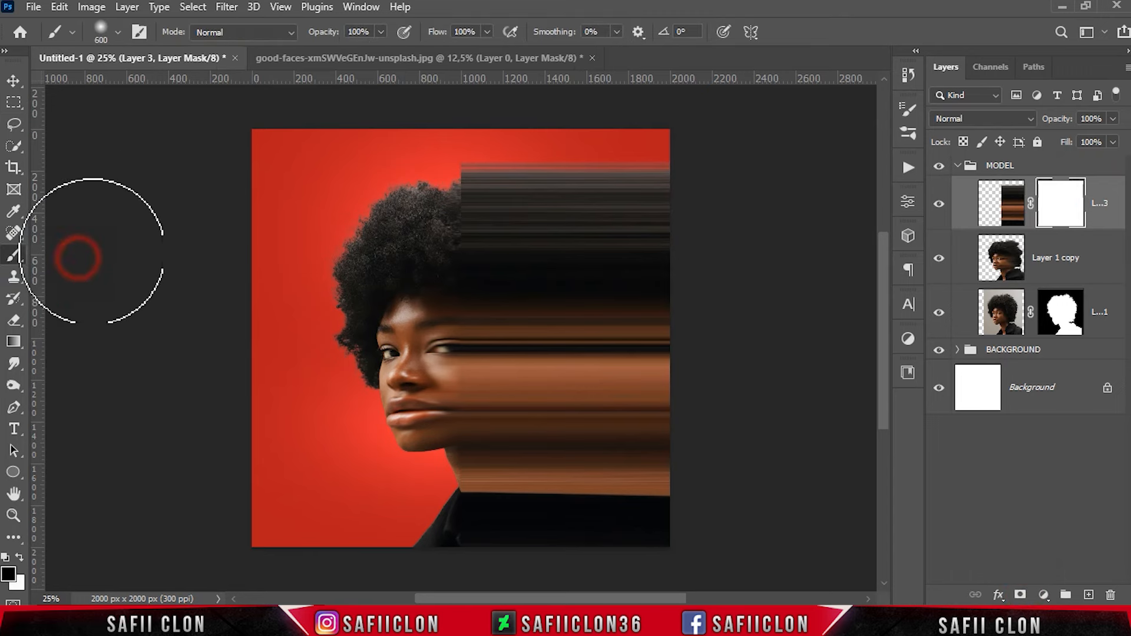
{"action": "left_click", "coordinate": [117, 32]}
{"action": "left_click", "coordinate": [128, 242]}
{"action": "left_click_drag", "start_coordinate": [185, 84], "coordinate": [179, 83]}
{"action": "left_click", "coordinate": [118, 32]}
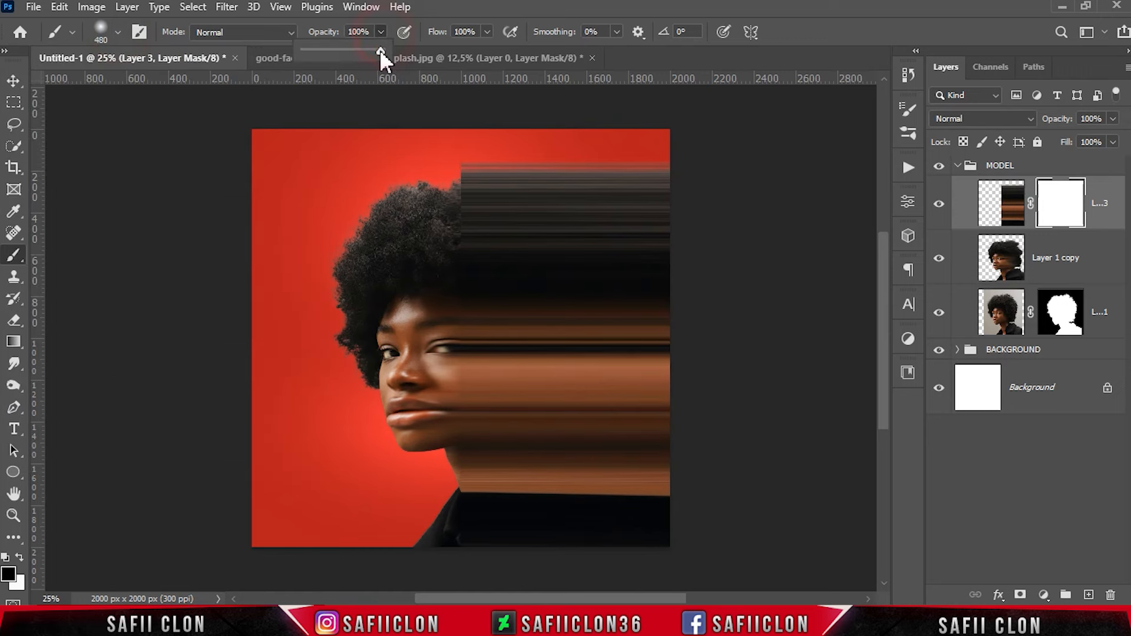
{"action": "left_click_drag", "start_coordinate": [338, 48], "coordinate": [322, 47]}
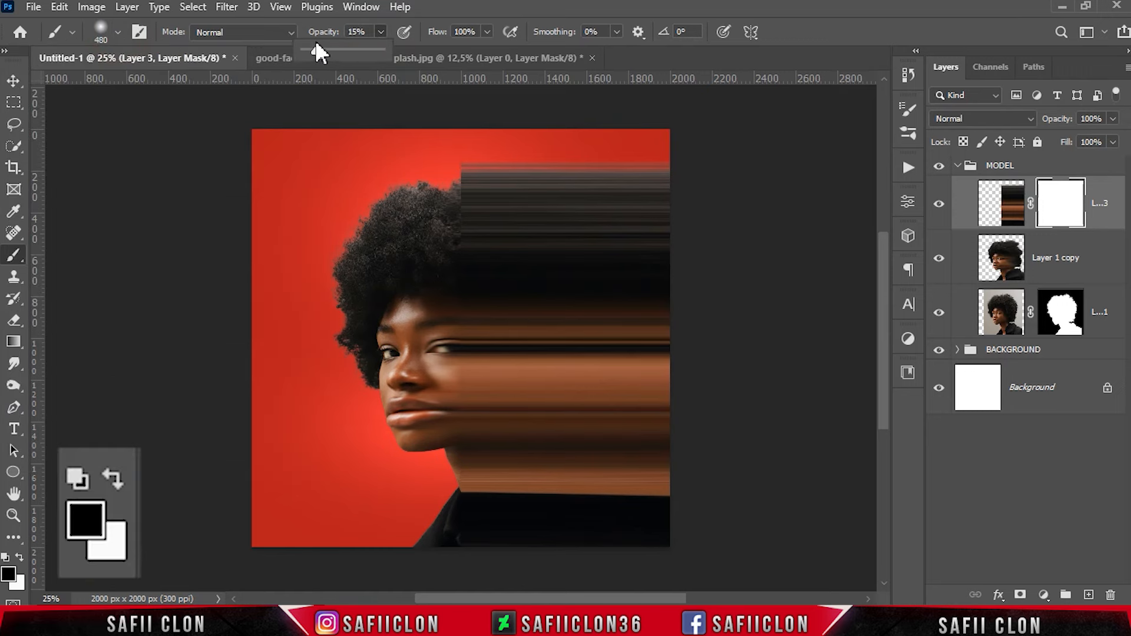
{"action": "left_click", "coordinate": [380, 33]}
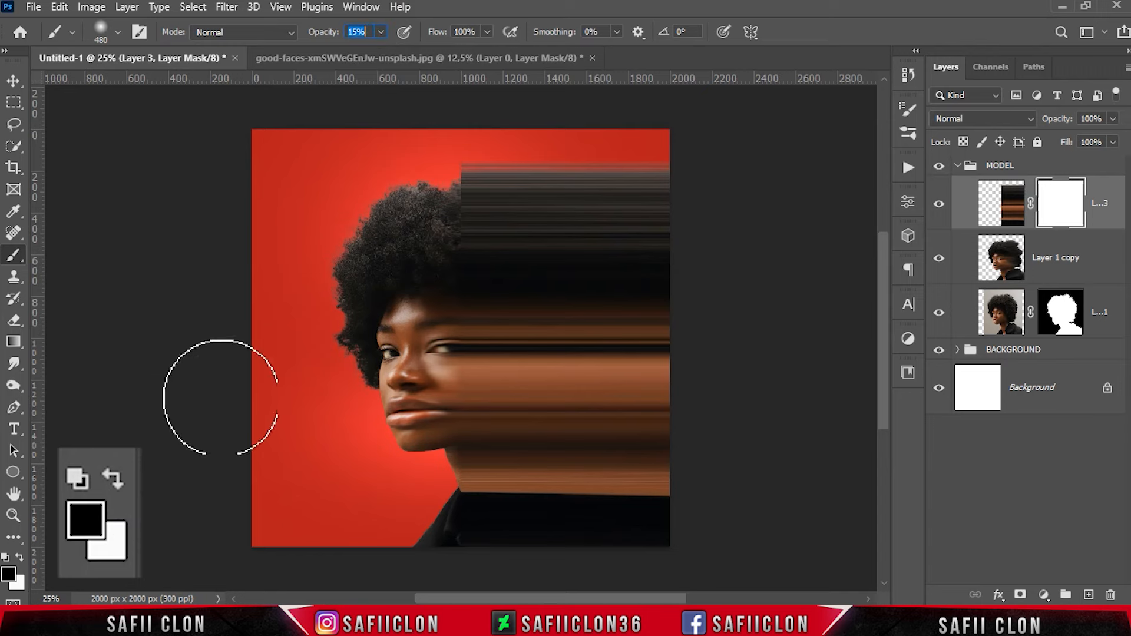
Paint on Layer 3's mask along the stretched strip's inner edge, from the hair down to the neck, with a smaller brush.
{"action": "key", "text": "bracketleft"}
{"action": "key", "text": "bracketleft"}
{"action": "key", "text": "bracketleft"}
{"action": "key", "text": "bracketleft"}
{"action": "key", "text": "ctrl+plus"}
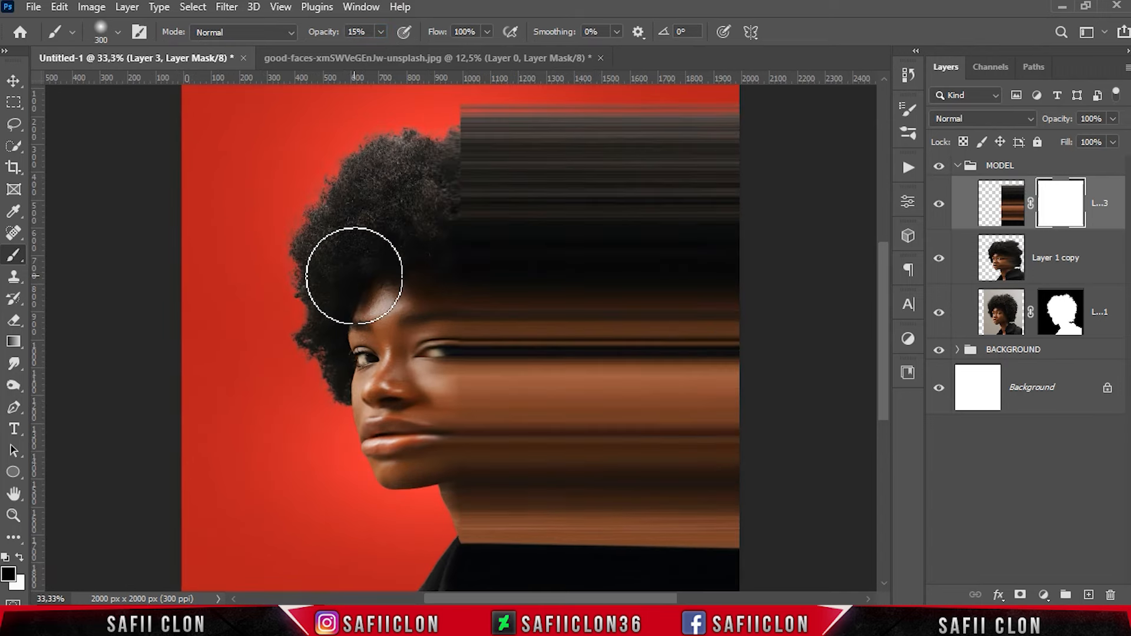
{"action": "scroll", "coordinate": [425, 353], "scroll_direction": "up", "scroll_amount": 2}
{"action": "key", "text": "bracketleft"}
{"action": "mouse_move", "coordinate": [431, 206]}
{"action": "left_mouse_down"}
{"action": "mouse_move", "coordinate": [454, 189]}
{"action": "mouse_move", "coordinate": [437, 215]}
{"action": "mouse_move", "coordinate": [501, 174]}
{"action": "mouse_move", "coordinate": [647, 195]}
{"action": "mouse_move", "coordinate": [425, 250]}
{"action": "mouse_move", "coordinate": [432, 498]}
{"action": "mouse_move", "coordinate": [484, 522]}
{"action": "left_mouse_up"}
{"action": "key", "text": "bracketleft"}
{"action": "key", "text": "bracketleft"}
{"action": "key", "text": "bracketleft"}
{"action": "key", "text": "bracketleft"}
{"action": "key", "text": "bracketleft"}
{"action": "key", "text": "bracketright"}
{"action": "key", "text": "bracketright"}
{"action": "key", "text": "bracketright"}
{"action": "key", "text": "bracketright"}
{"action": "key", "text": "bracketright"}
{"action": "key", "text": "bracketright"}
{"action": "key", "text": "bracketright"}
Mask the stretched strip around the jaw and neck on Layer 3, reducing the brush to 100 px for the jawline.
{"action": "scroll", "coordinate": [421, 477], "scroll_direction": "down", "scroll_amount": 2}
{"action": "key", "text": "bracketright"}
{"action": "key", "text": "bracketright"}
{"action": "key", "text": "bracketleft"}
{"action": "key", "text": "bracketleft"}
{"action": "key", "text": "bracketleft"}
{"action": "key", "text": "bracketleft"}
{"action": "mouse_move", "coordinate": [445, 479]}
{"action": "left_mouse_down"}
{"action": "mouse_move", "coordinate": [472, 467]}
{"action": "mouse_move", "coordinate": [463, 442]}
{"action": "left_mouse_up"}
{"action": "key", "text": "bracketright"}
{"action": "key", "text": "bracketright"}
{"action": "key", "text": "bracketright"}
{"action": "mouse_move", "coordinate": [441, 507]}
{"action": "left_mouse_down"}
{"action": "mouse_move", "coordinate": [541, 449]}
{"action": "mouse_move", "coordinate": [442, 471]}
{"action": "mouse_move", "coordinate": [484, 482]}
{"action": "left_mouse_up"}
{"action": "left_click_drag", "start_coordinate": [447, 444], "coordinate": [466, 495]}
{"action": "key", "text": "bracketleft"}
{"action": "key", "text": "bracketleft"}
{"action": "key", "text": "bracketleft"}
{"action": "key", "text": "bracketleft"}
{"action": "mouse_move", "coordinate": [454, 424]}
{"action": "left_mouse_down"}
{"action": "mouse_move", "coordinate": [490, 499]}
{"action": "mouse_move", "coordinate": [520, 490]}
{"action": "mouse_move", "coordinate": [519, 560]}
{"action": "mouse_move", "coordinate": [518, 516]}
{"action": "mouse_move", "coordinate": [444, 429]}
{"action": "mouse_move", "coordinate": [500, 424]}
{"action": "left_mouse_up"}
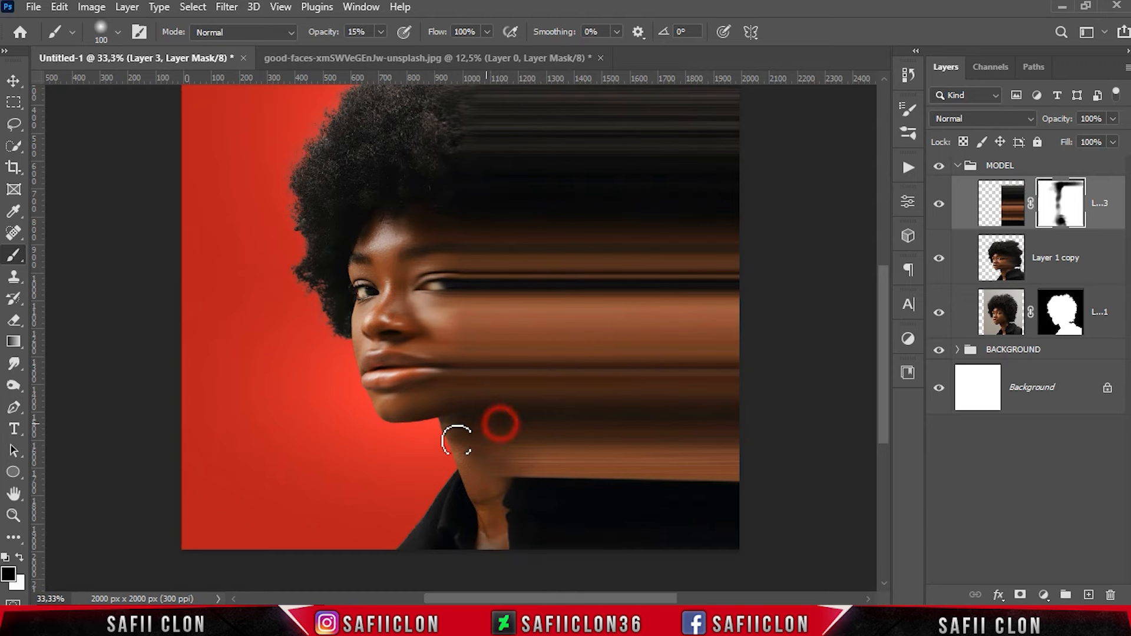
Refine Layer 3's mask over the collar, hair and side of the face so the stretch blends into the portrait.
{"action": "scroll", "coordinate": [561, 472], "scroll_direction": "up", "scroll_amount": 2}
{"action": "scroll", "coordinate": [561, 473], "scroll_direction": "down", "scroll_amount": 3}
{"action": "key", "text": "bracketright"}
{"action": "key", "text": "bracketright"}
{"action": "key", "text": "bracketright"}
{"action": "left_click_drag", "start_coordinate": [498, 464], "coordinate": [462, 494]}
{"action": "scroll", "coordinate": [496, 273], "scroll_direction": "up", "scroll_amount": 5}
{"action": "key", "text": "bracketleft"}
{"action": "left_click_drag", "start_coordinate": [493, 189], "coordinate": [449, 276]}
{"action": "key", "text": "bracketright"}
{"action": "key", "text": "bracketright"}
{"action": "left_click_drag", "start_coordinate": [413, 323], "coordinate": [454, 303]}
{"action": "key", "text": "ctrl+minus"}
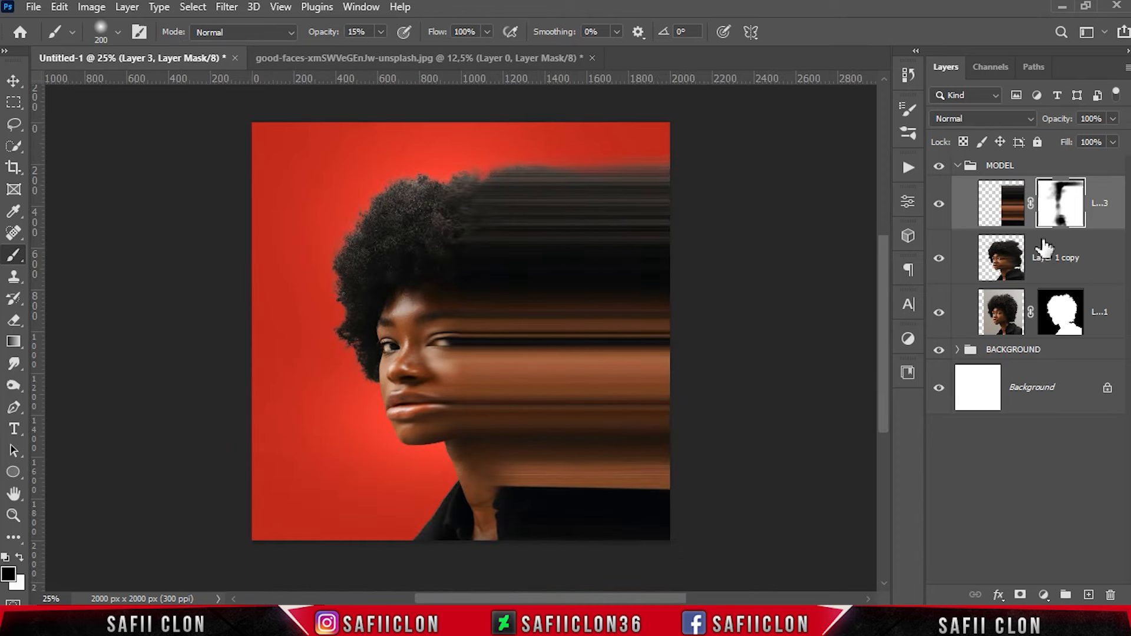
Create a new layer above Layer 3 and lower the brush opacity to 9%.
{"action": "left_click", "coordinate": [1089, 595]}
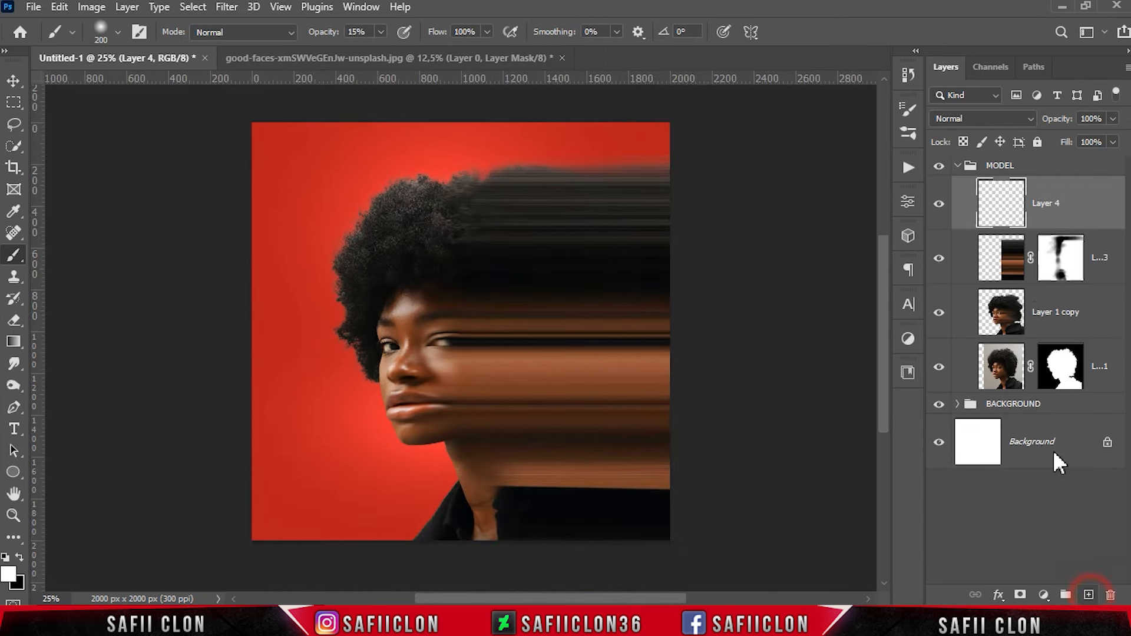
{"action": "key", "text": "x"}
{"action": "right_click", "coordinate": [17, 265]}
{"action": "left_click", "coordinate": [71, 255]}
{"action": "left_click_drag", "start_coordinate": [380, 32], "coordinate": [378, 53]}
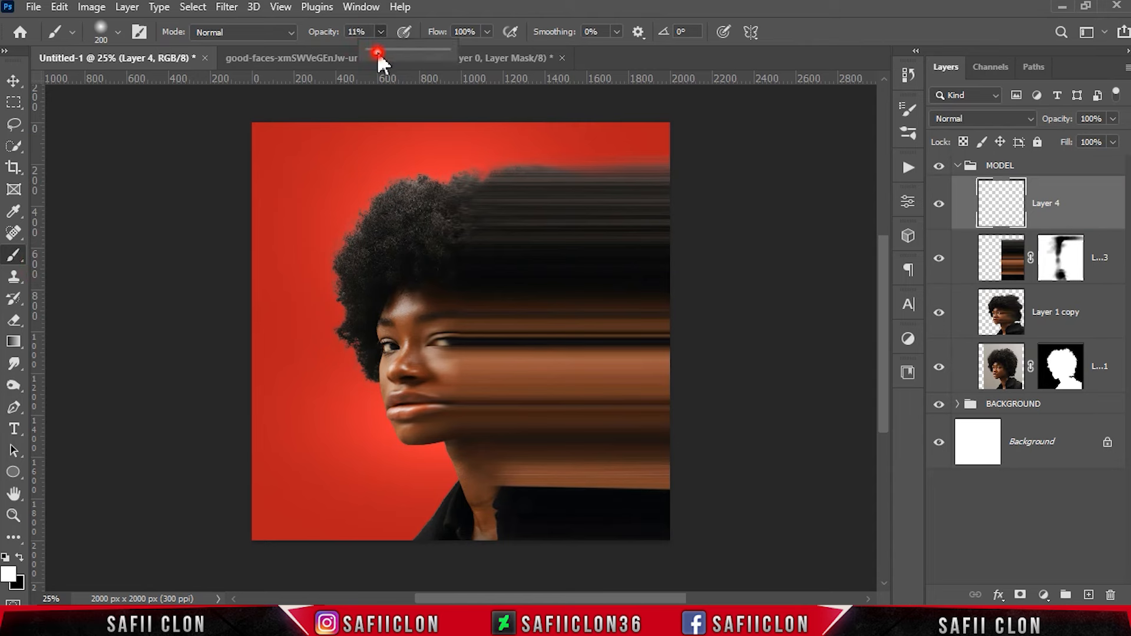
{"action": "left_click", "coordinate": [381, 32]}
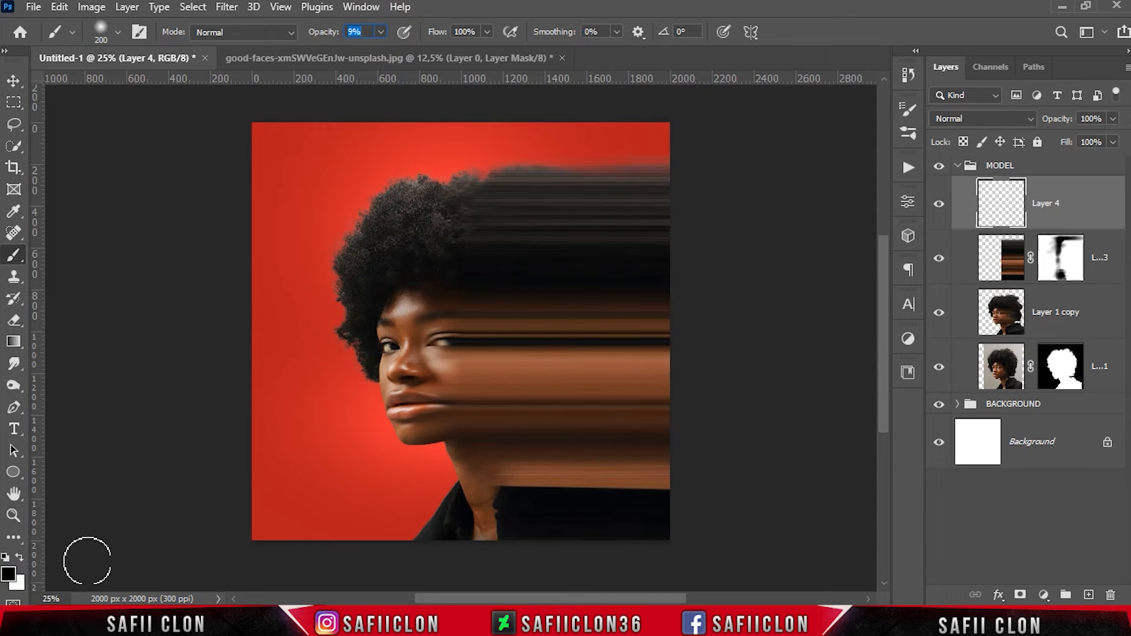
Sample a dark brown from the shadow below the jaw as the foreground colour for the brush.
{"action": "left_click", "coordinate": [13, 575]}
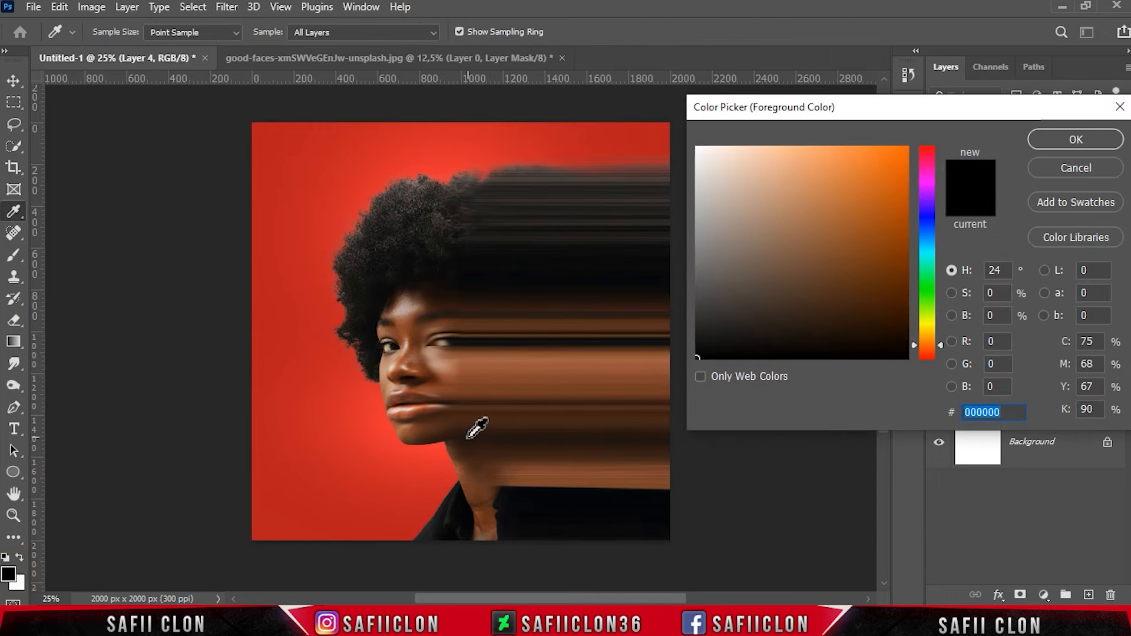
{"action": "left_click", "coordinate": [478, 431]}
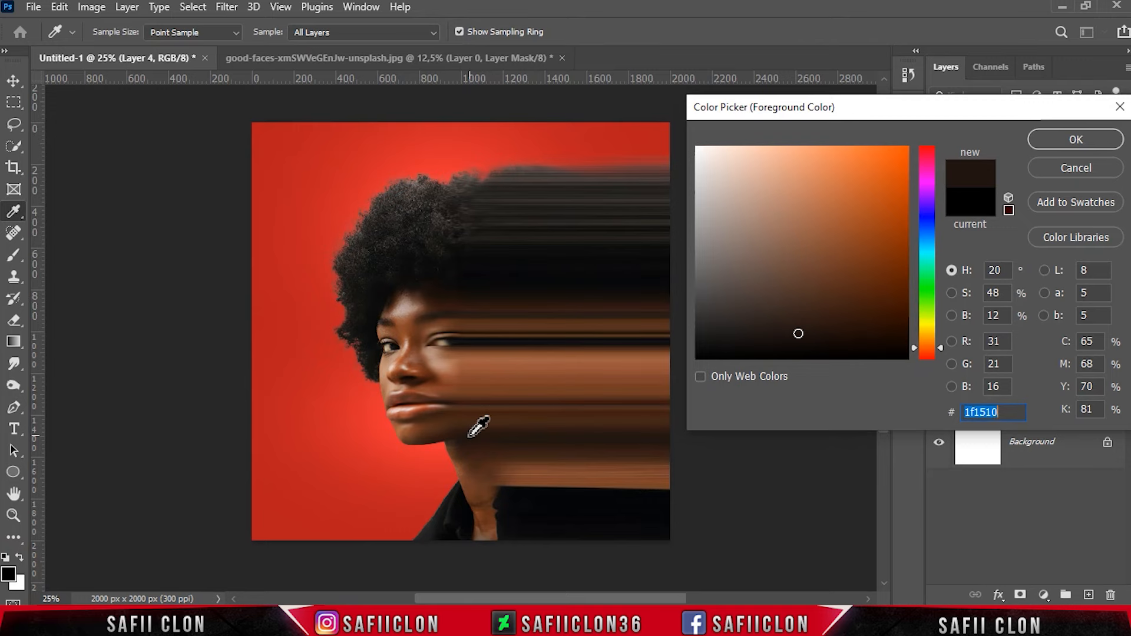
{"action": "left_click", "coordinate": [469, 435]}
{"action": "left_click", "coordinate": [470, 441]}
{"action": "left_click", "coordinate": [1058, 143]}
{"action": "key", "text": "b"}
Paint a soft shadow under the jaw and across the neck on Layer 4 with a 125 px brush.
{"action": "key", "text": "ctrl+plus"}
{"action": "key", "text": "bracketleft"}
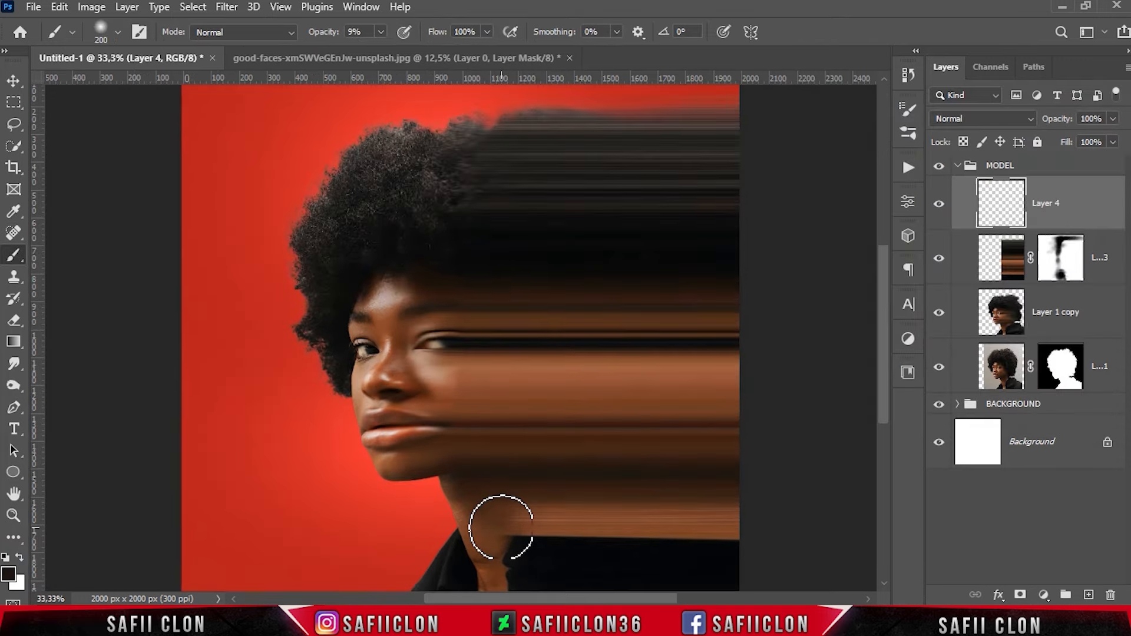
{"action": "left_click", "coordinate": [463, 473]}
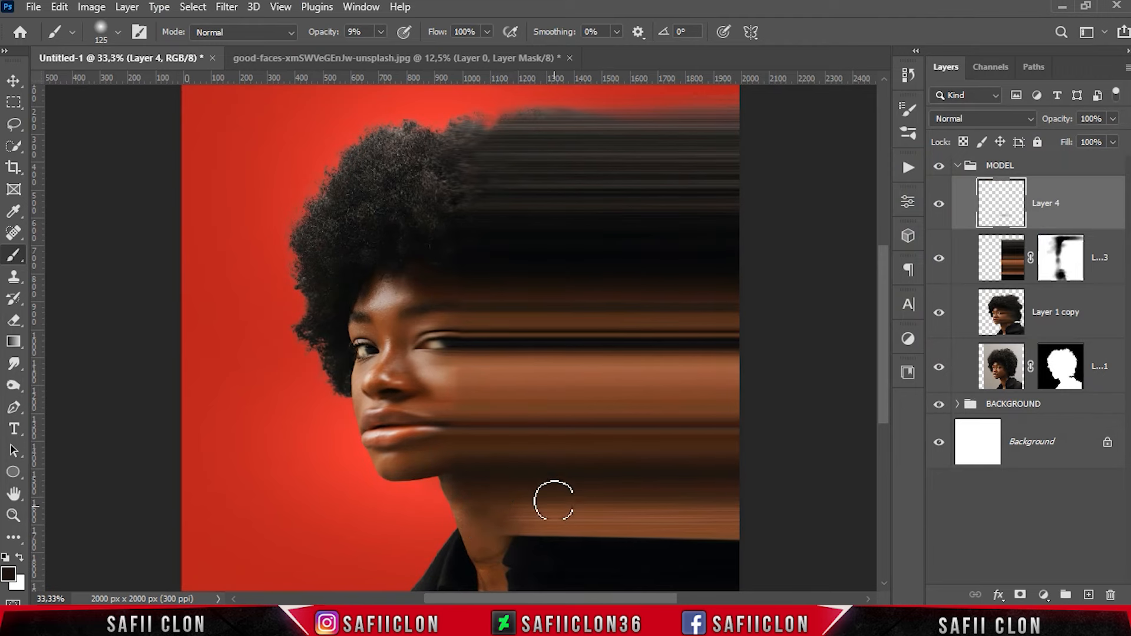
{"action": "scroll", "coordinate": [471, 504], "scroll_direction": "down", "scroll_amount": 1}
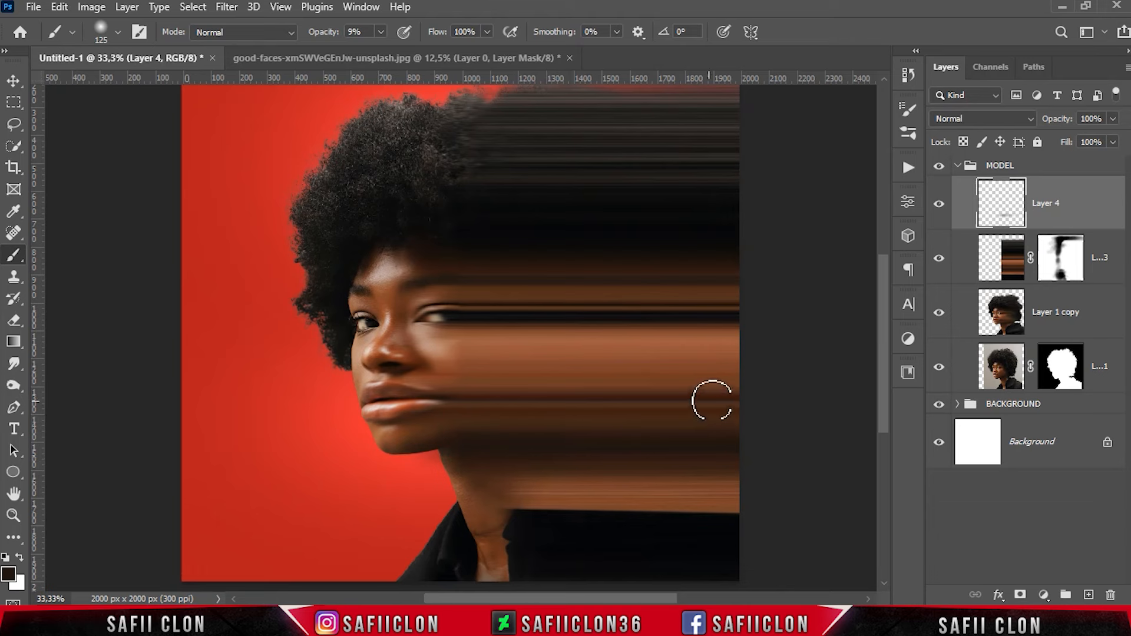
{"action": "left_click", "coordinate": [934, 210]}
{"action": "key", "text": "ctrl+minus"}
{"action": "key", "text": "ctrl+minus"}
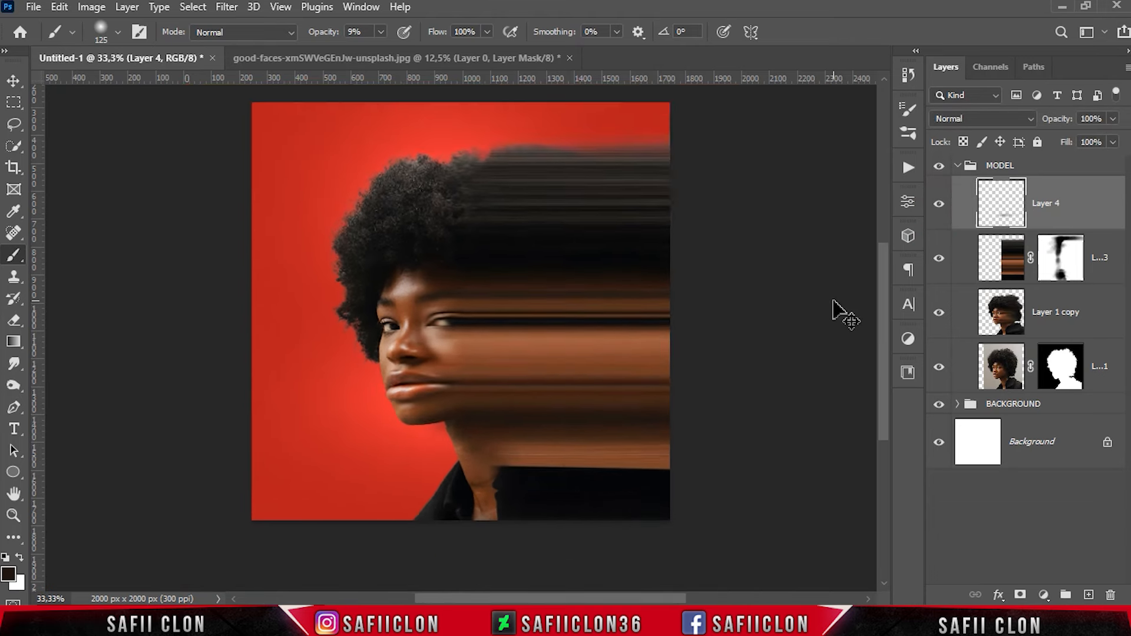
{"action": "scroll", "coordinate": [813, 324], "scroll_direction": "up", "scroll_amount": 2}
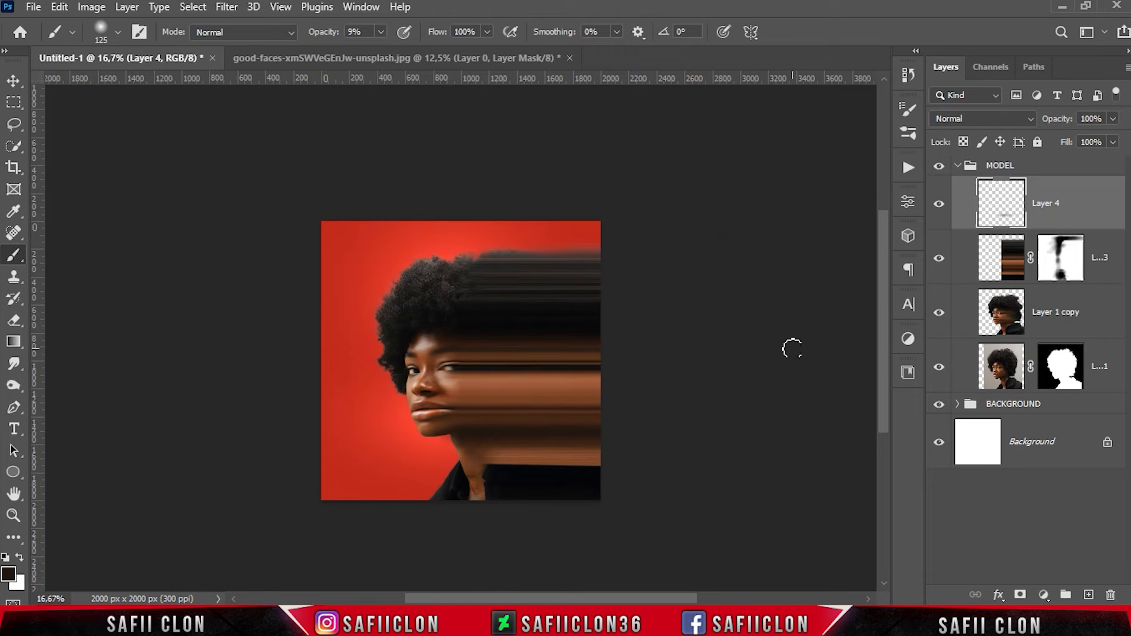
Stamp all visible layers into a new layer at the top of the MODEL group and convert it to a smart object.
{"action": "key", "text": "ctrl+shift+alt+e"}
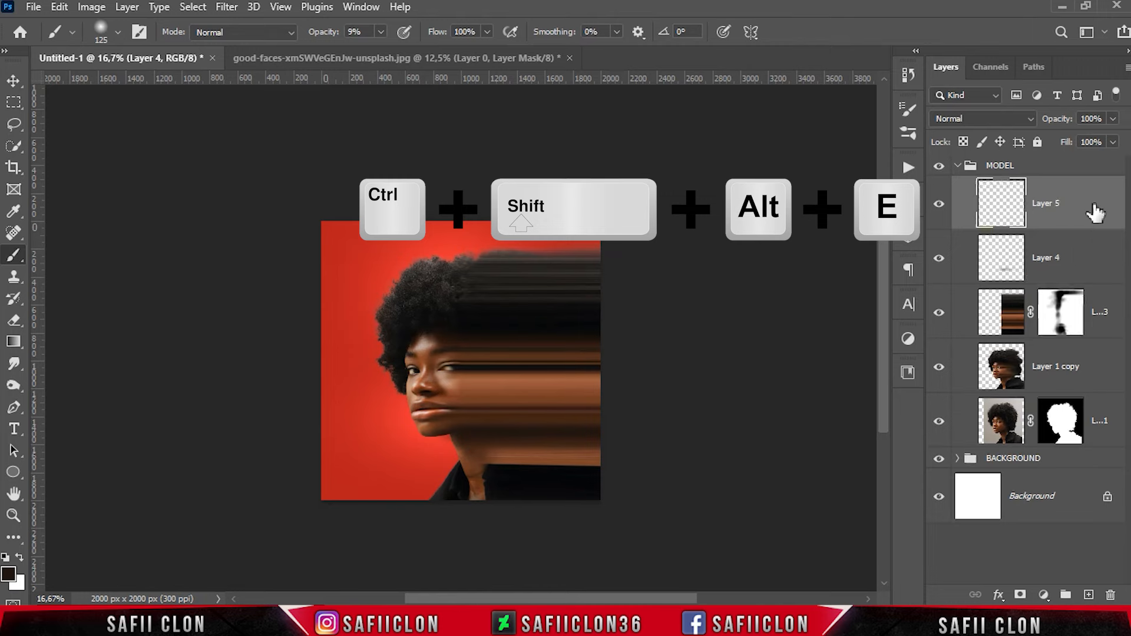
{"action": "right_click", "coordinate": [1082, 213]}
{"action": "left_click", "coordinate": [919, 221]}
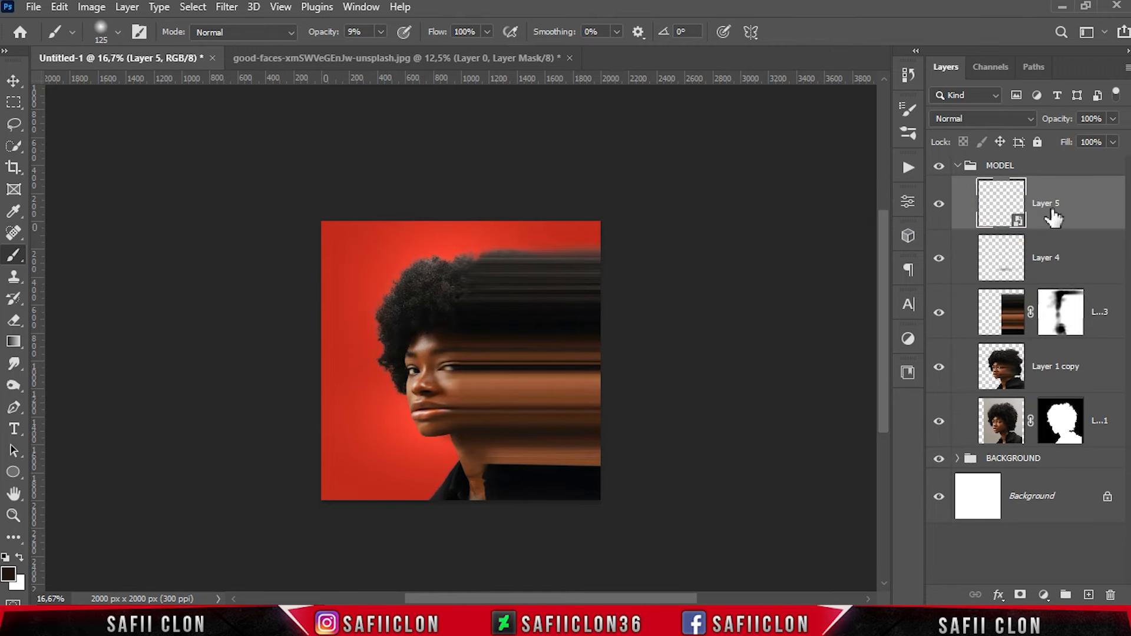
Apply a Motion Blur to Layer 5 with an angle of 0° and a distance of 211 pixels.
{"action": "left_click", "coordinate": [228, 7]}
{"action": "mouse_move", "coordinate": [404, 222]}
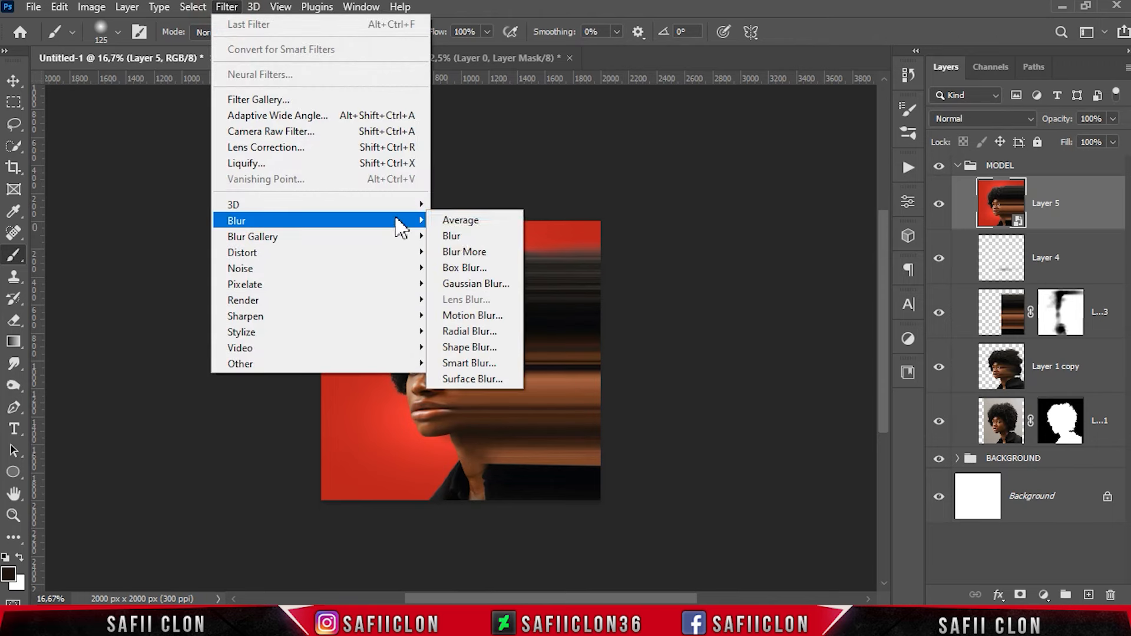
{"action": "left_click", "coordinate": [498, 318]}
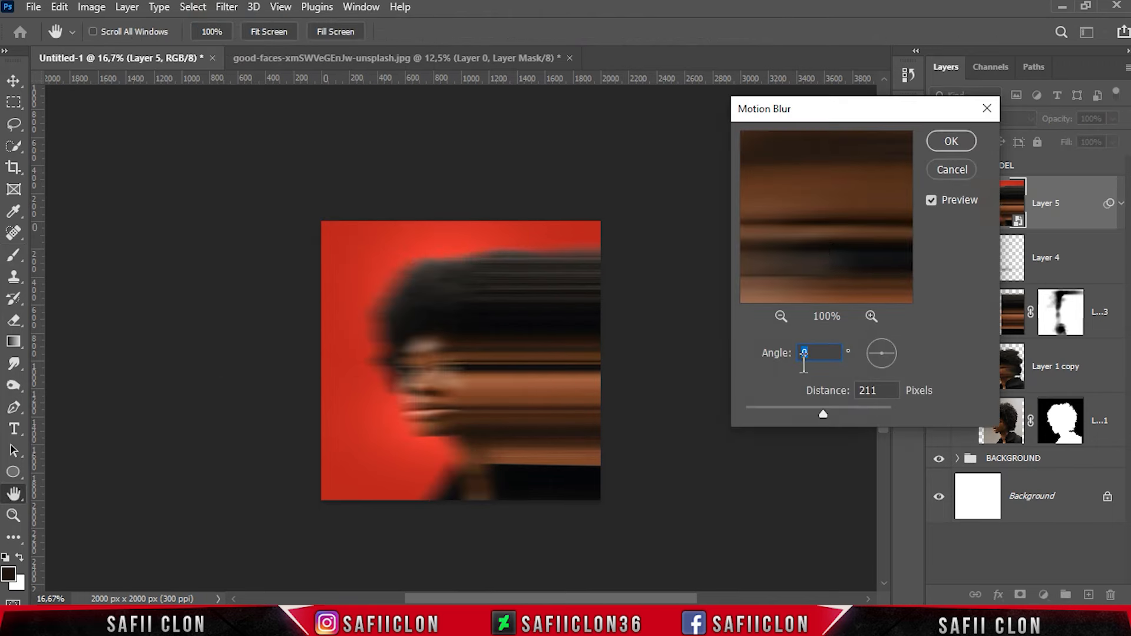
{"action": "left_click_drag", "start_coordinate": [845, 125], "coordinate": [738, 223]}
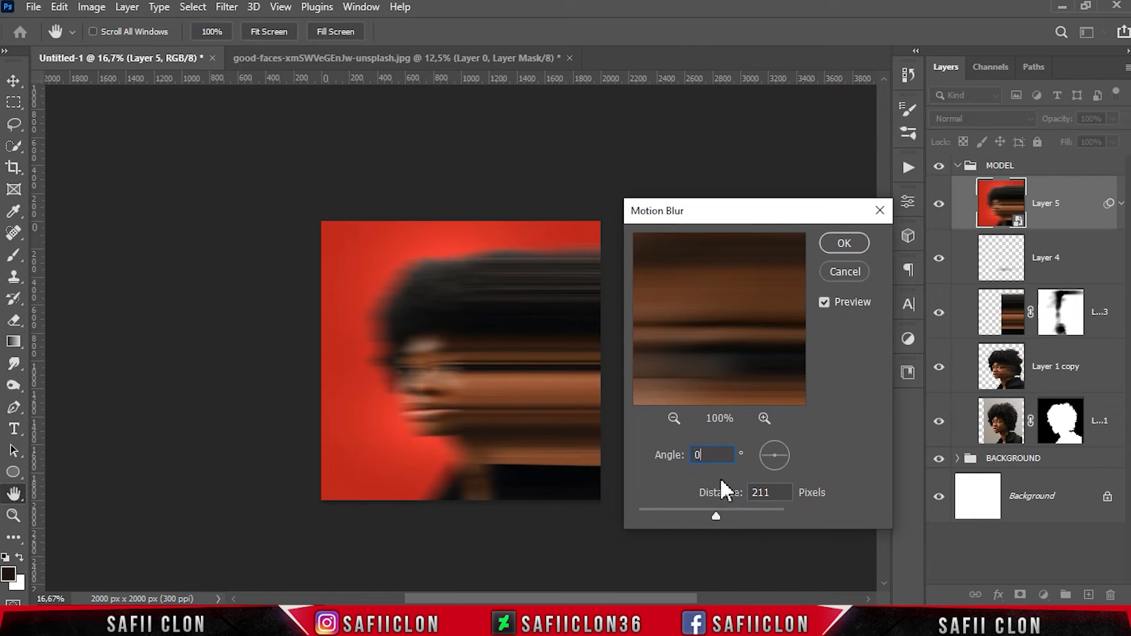
{"action": "left_click", "coordinate": [715, 514]}
{"action": "left_click", "coordinate": [855, 243]}
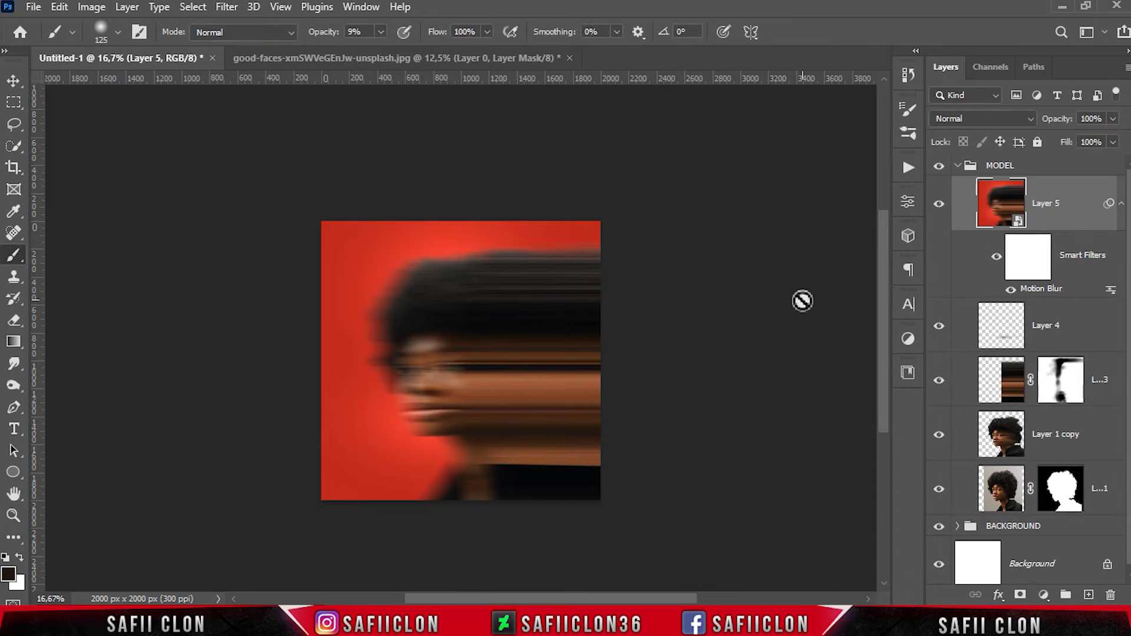
Add a layer mask to Layer 5 and set up a black Soft Round brush at 171 px and 12% opacity.
{"action": "key", "text": "ctrl+plus"}
{"action": "scroll", "coordinate": [765, 296], "scroll_direction": "down", "scroll_amount": 1}
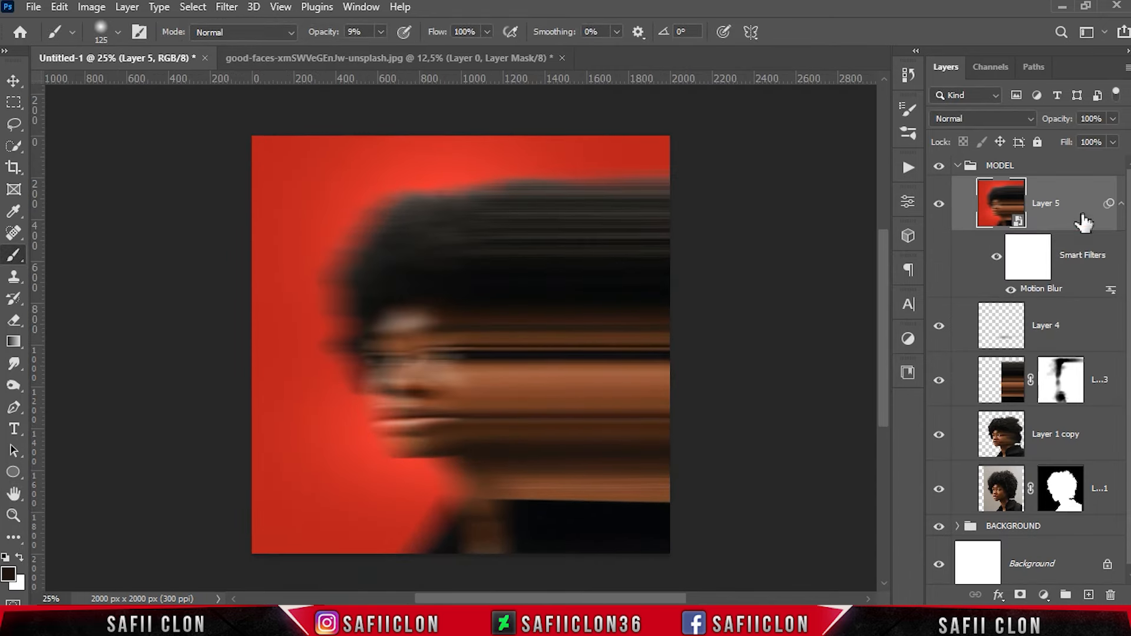
{"action": "left_click", "coordinate": [1020, 595]}
{"action": "left_click", "coordinate": [1065, 206]}
{"action": "right_click", "coordinate": [11, 259]}
{"action": "left_click", "coordinate": [51, 252]}
{"action": "left_click", "coordinate": [119, 32]}
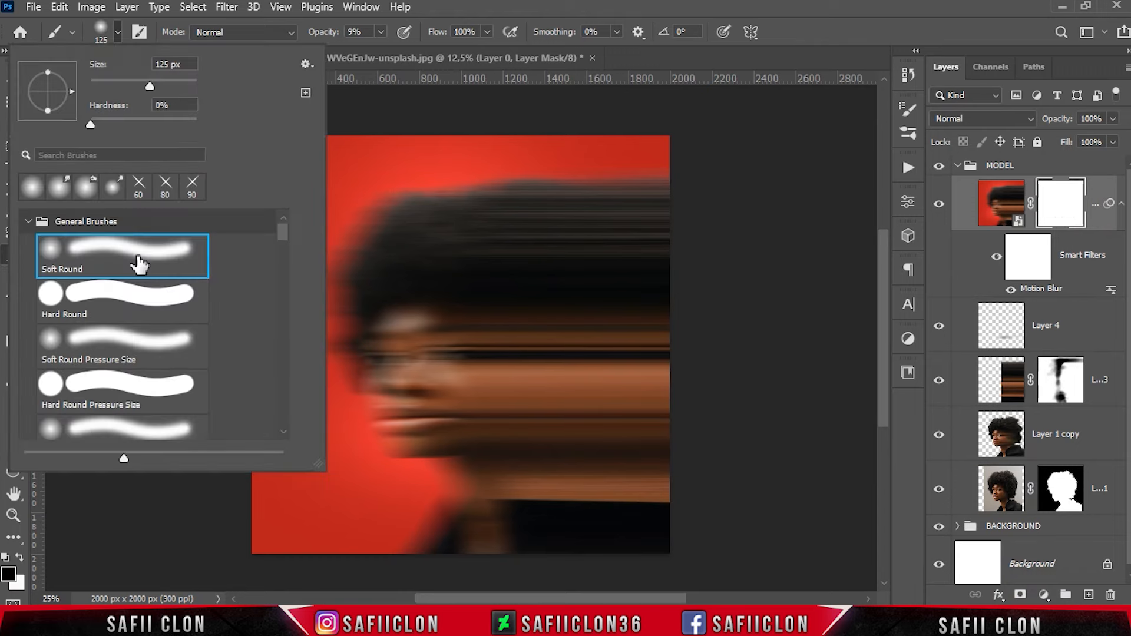
{"action": "left_click", "coordinate": [121, 32]}
{"action": "left_click", "coordinate": [381, 32]}
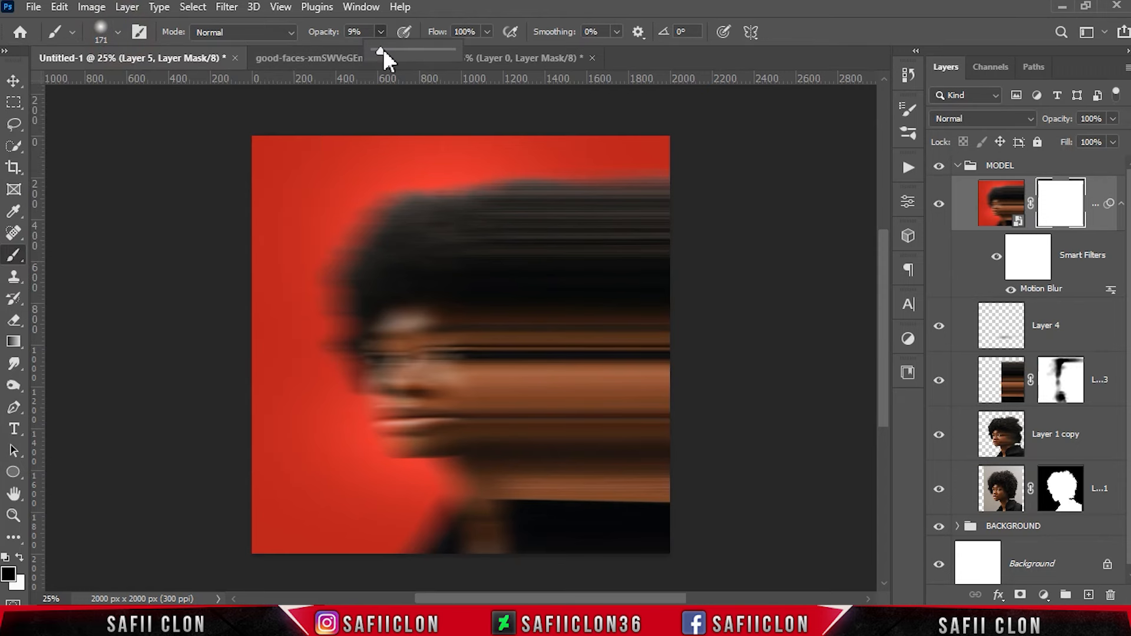
{"action": "left_click", "coordinate": [382, 33]}
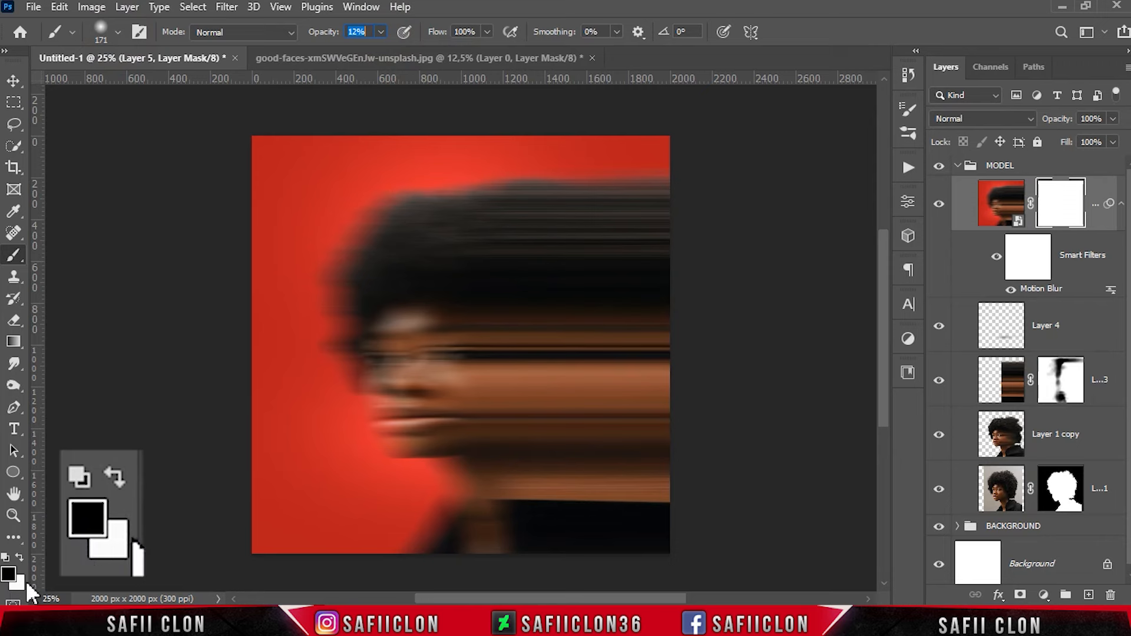
Enlarge the brush to 300 px and mask the motion blur off the front of the hair and face.
{"action": "key", "text": "bracketright"}
{"action": "key", "text": "bracketright"}
{"action": "key", "text": "bracketright"}
{"action": "key", "text": "bracketright"}
{"action": "key", "text": "bracketright"}
{"action": "key", "text": "bracketright"}
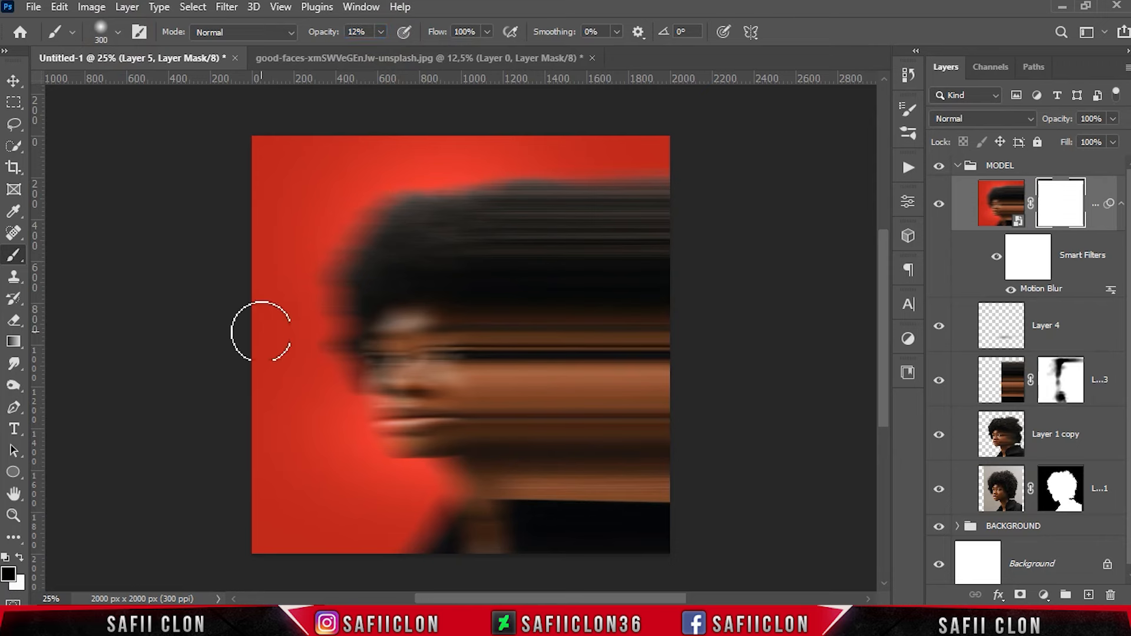
{"action": "left_click", "coordinate": [371, 270]}
{"action": "left_click", "coordinate": [343, 320]}
{"action": "left_click", "coordinate": [368, 363]}
{"action": "left_click", "coordinate": [351, 449]}
Mask the blur off the neck, shoulder and eye area on Layer 5 with progressively smaller brush sizes.
{"action": "key", "text": "bracketleft"}
{"action": "key", "text": "bracketleft"}
{"action": "left_click", "coordinate": [467, 523]}
{"action": "left_click", "coordinate": [427, 550]}
{"action": "key", "text": "bracketleft"}
{"action": "key", "text": "bracketleft"}
{"action": "key", "text": "bracketleft"}
{"action": "key", "text": "bracketleft"}
{"action": "key", "text": "bracketleft"}
{"action": "left_click", "coordinate": [409, 358]}
{"action": "key", "text": "bracketright"}
{"action": "key", "text": "bracketright"}
{"action": "key", "text": "bracketright"}
{"action": "key", "text": "bracketright"}
Clean the blur from the background beside the hair and from the neck and collar, finishing with a 175 px brush.
{"action": "left_click", "coordinate": [320, 316]}
{"action": "key", "text": "bracketleft"}
{"action": "key", "text": "bracketleft"}
{"action": "left_click", "coordinate": [467, 504]}
{"action": "left_click", "coordinate": [419, 533]}
{"action": "key", "text": "bracketright"}
{"action": "key", "text": "bracketright"}
{"action": "left_click", "coordinate": [294, 358]}
{"action": "left_click", "coordinate": [449, 546]}
{"action": "key", "text": "bracketleft"}
{"action": "key", "text": "bracketleft"}
{"action": "key", "text": "bracketleft"}
{"action": "key", "text": "bracketleft"}
{"action": "left_click", "coordinate": [496, 546]}
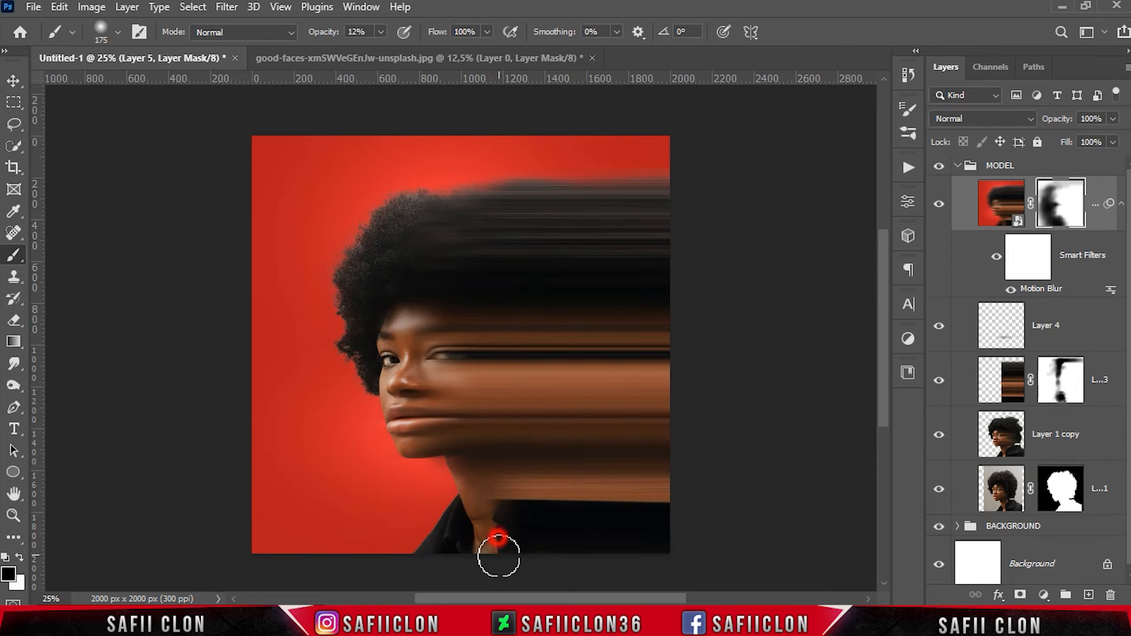
Compare the image with Layer 5 hidden and shown, and mask more blur at the collar and, at 400 px, the hair's front edge.
{"action": "left_click", "coordinate": [939, 206]}
{"action": "left_click", "coordinate": [939, 206]}
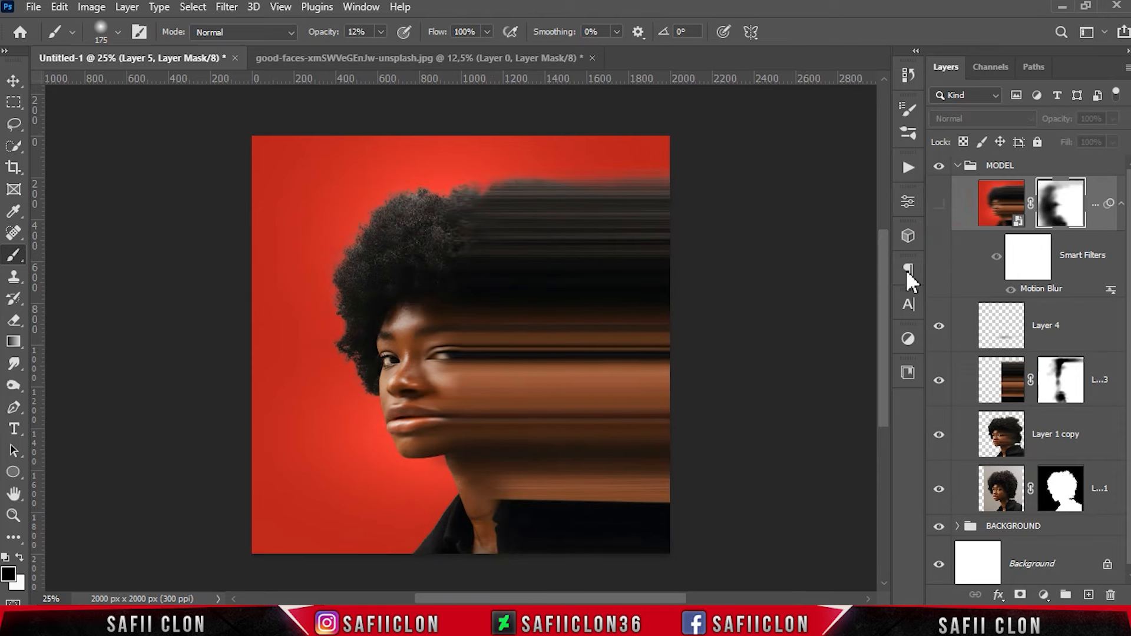
{"action": "left_click", "coordinate": [938, 206]}
{"action": "mouse_move", "coordinate": [498, 523]}
{"action": "left_mouse_down"}
{"action": "mouse_move", "coordinate": [521, 516]}
{"action": "mouse_move", "coordinate": [485, 512]}
{"action": "mouse_move", "coordinate": [524, 552]}
{"action": "mouse_move", "coordinate": [497, 536]}
{"action": "left_mouse_up"}
{"action": "key", "text": "bracketright"}
{"action": "key", "text": "bracketright"}
{"action": "key", "text": "bracketright"}
{"action": "key", "text": "bracketright"}
{"action": "mouse_move", "coordinate": [286, 312]}
{"action": "left_mouse_down"}
{"action": "mouse_move", "coordinate": [367, 350]}
{"action": "mouse_move", "coordinate": [357, 181]}
{"action": "mouse_move", "coordinate": [365, 364]}
{"action": "left_mouse_up"}
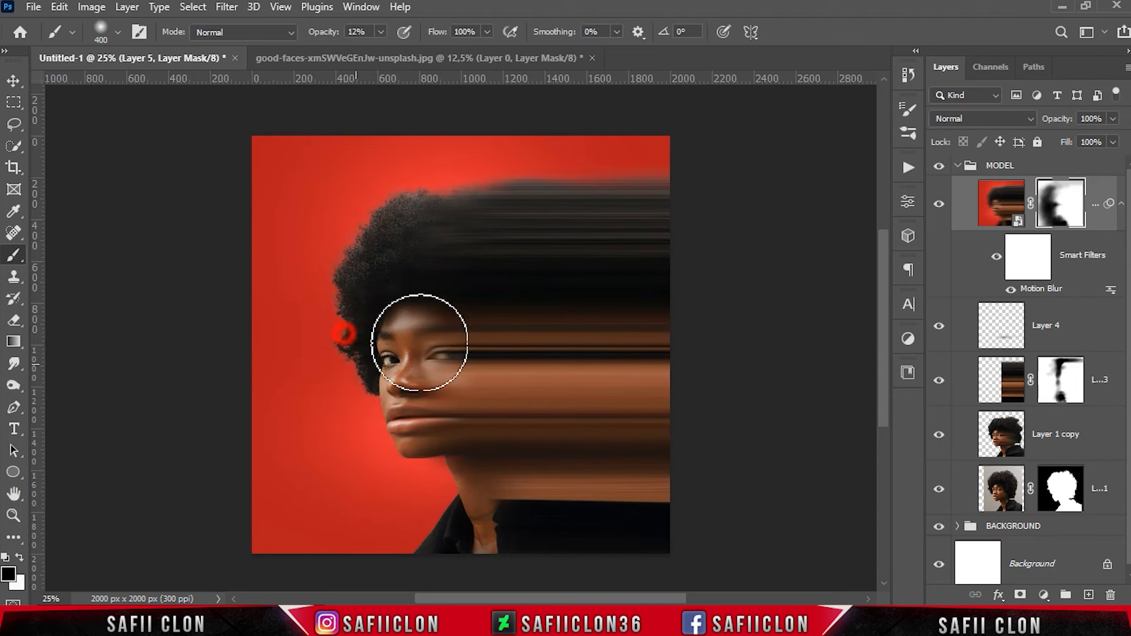
Toggle Layer 5's visibility to check the blur, and mask a little more of it near the forehead.
{"action": "left_click", "coordinate": [939, 206]}
{"action": "left_click", "coordinate": [939, 206]}
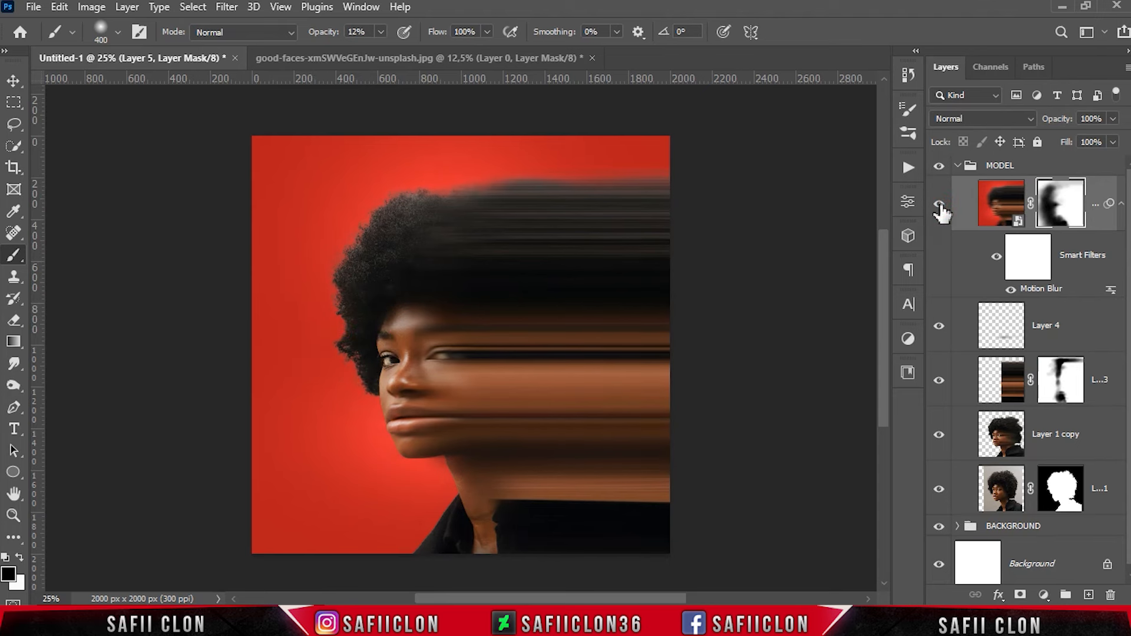
{"action": "left_click", "coordinate": [939, 206]}
{"action": "left_click", "coordinate": [939, 206]}
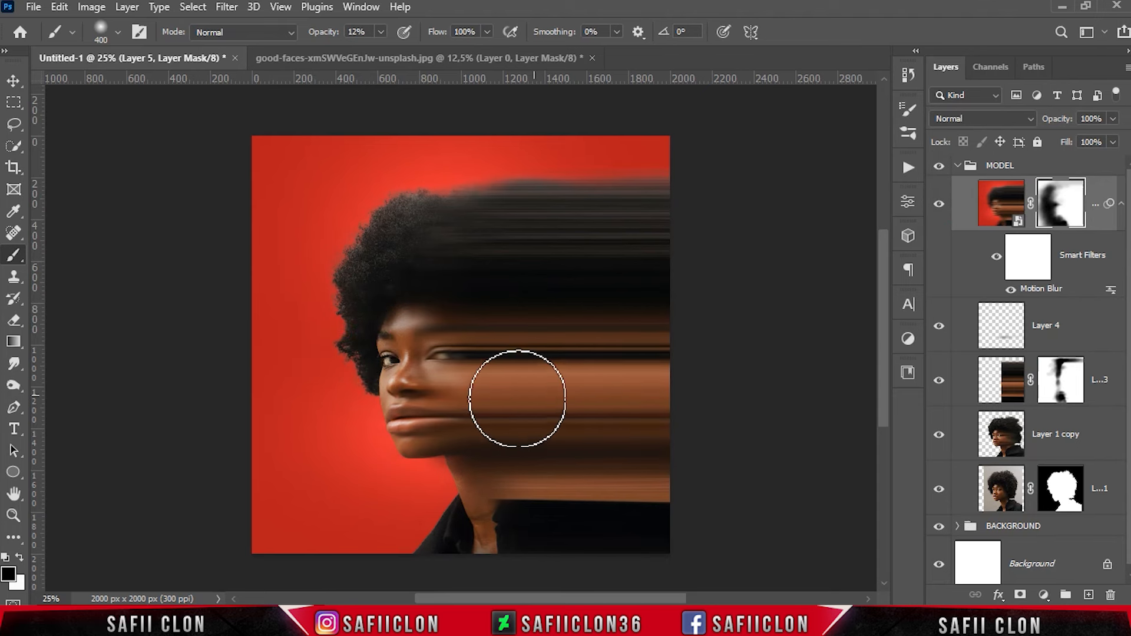
{"action": "left_click", "coordinate": [445, 306]}
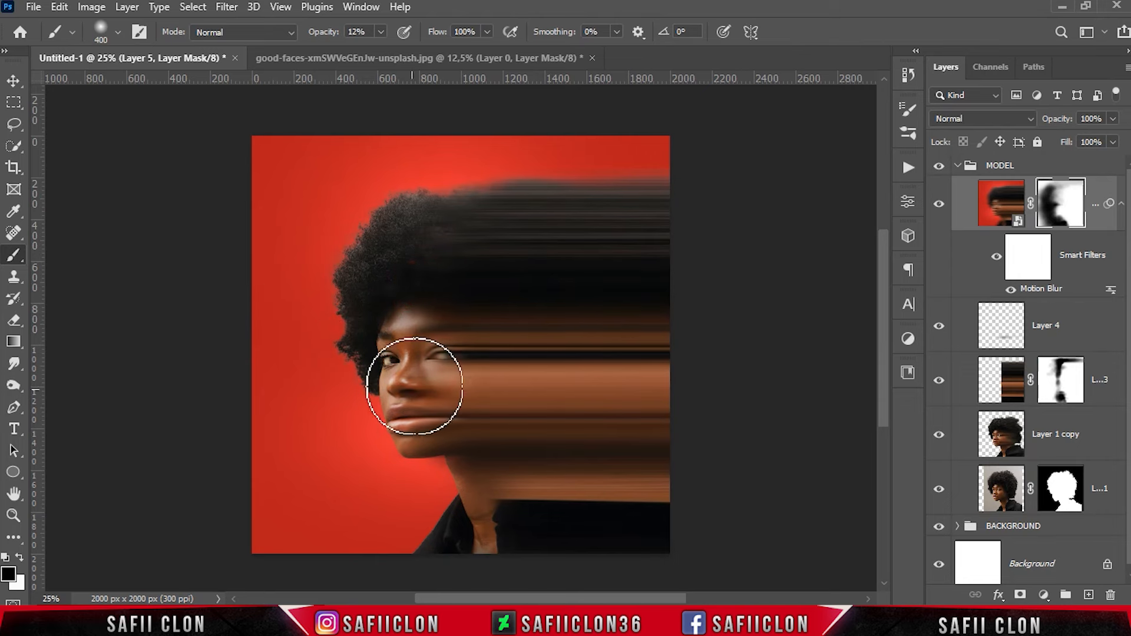
Stamp all visible layers into a new layer at the top of the MODEL group and open the Add Noise filter for it.
{"action": "left_click", "coordinate": [936, 210]}
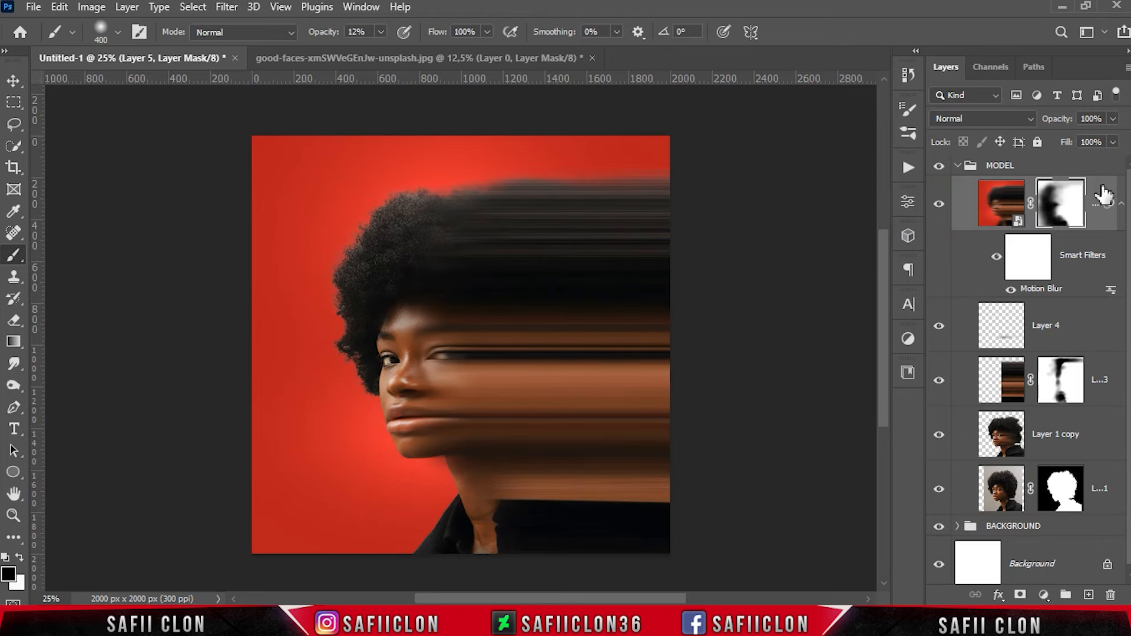
{"action": "key", "text": "ctrl+shift+alt+e"}
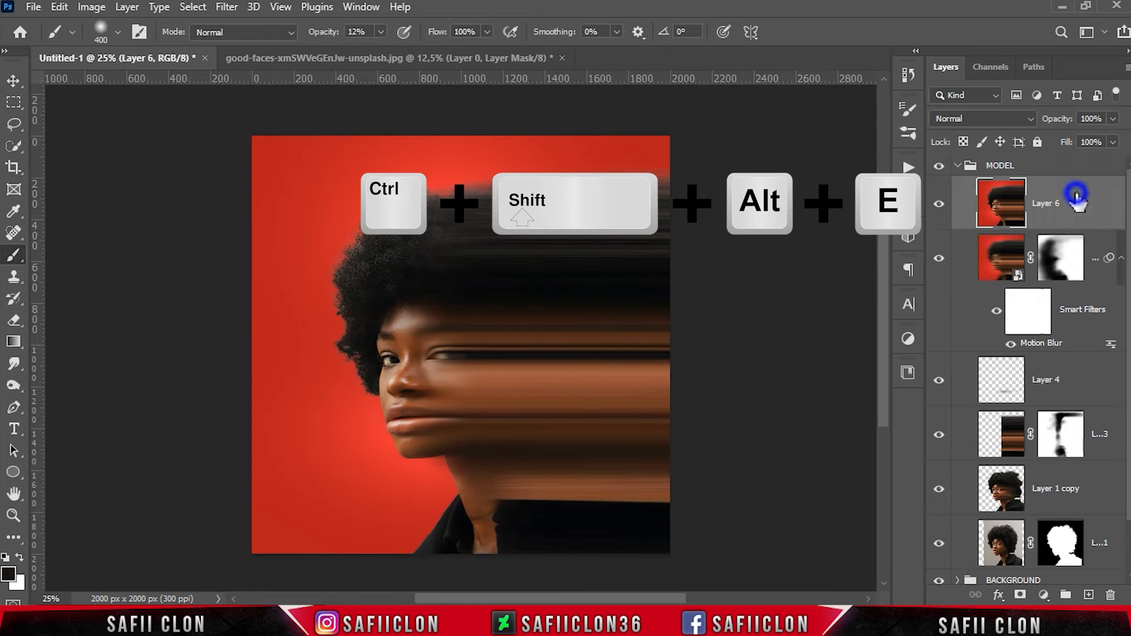
{"action": "right_click", "coordinate": [1076, 200]}
{"action": "left_click", "coordinate": [1090, 205]}
{"action": "left_click", "coordinate": [227, 6]}
{"action": "mouse_move", "coordinate": [377, 270]}
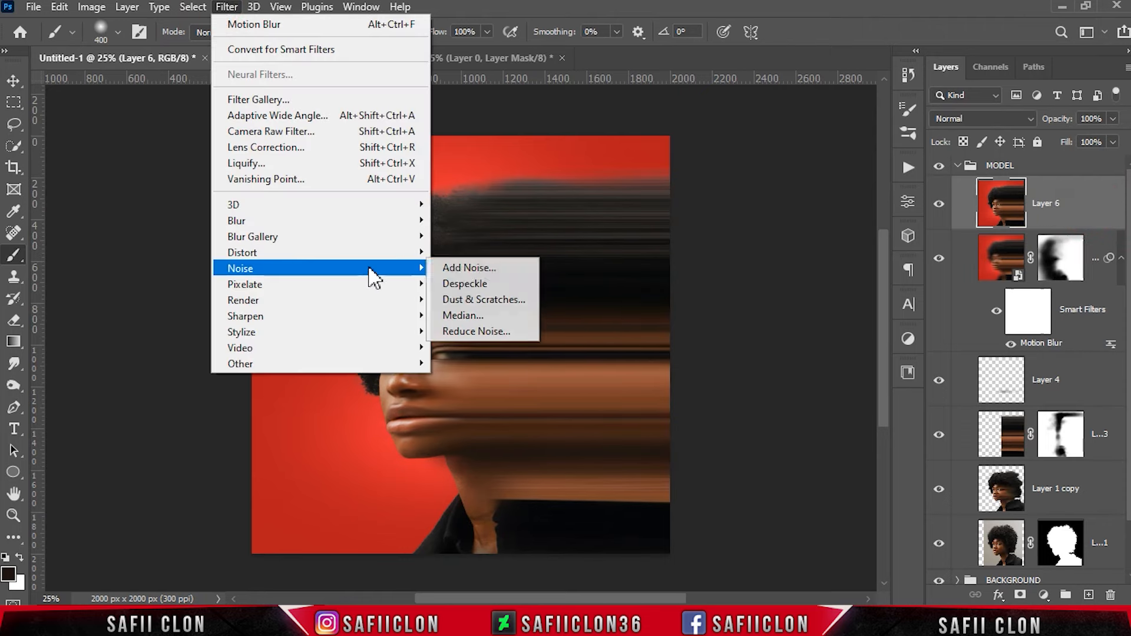
{"action": "left_click", "coordinate": [474, 269]}
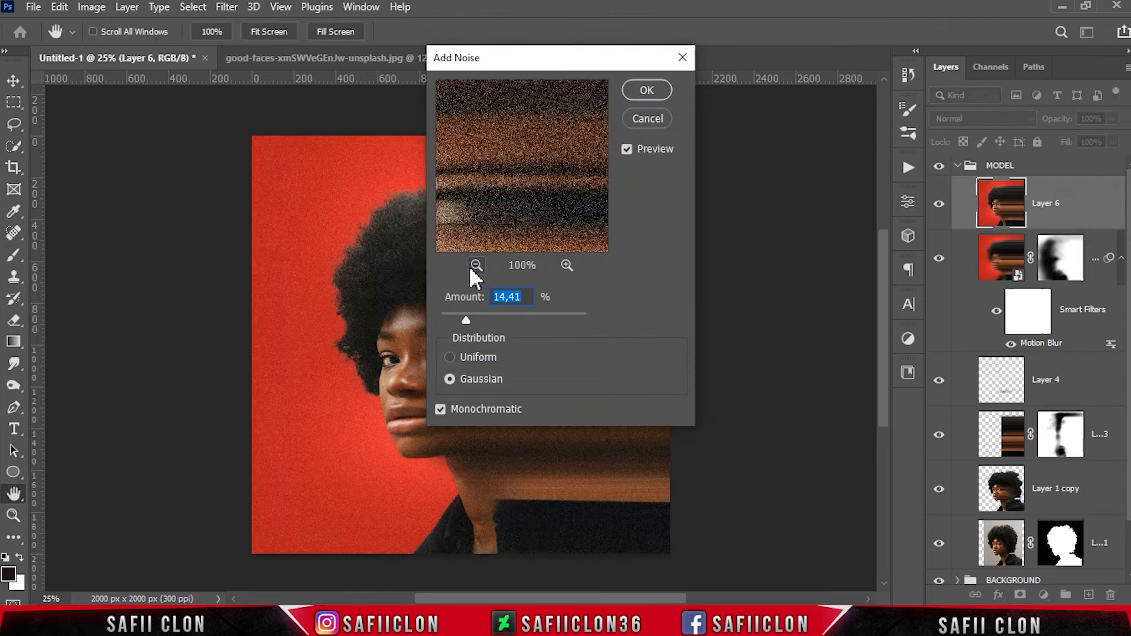
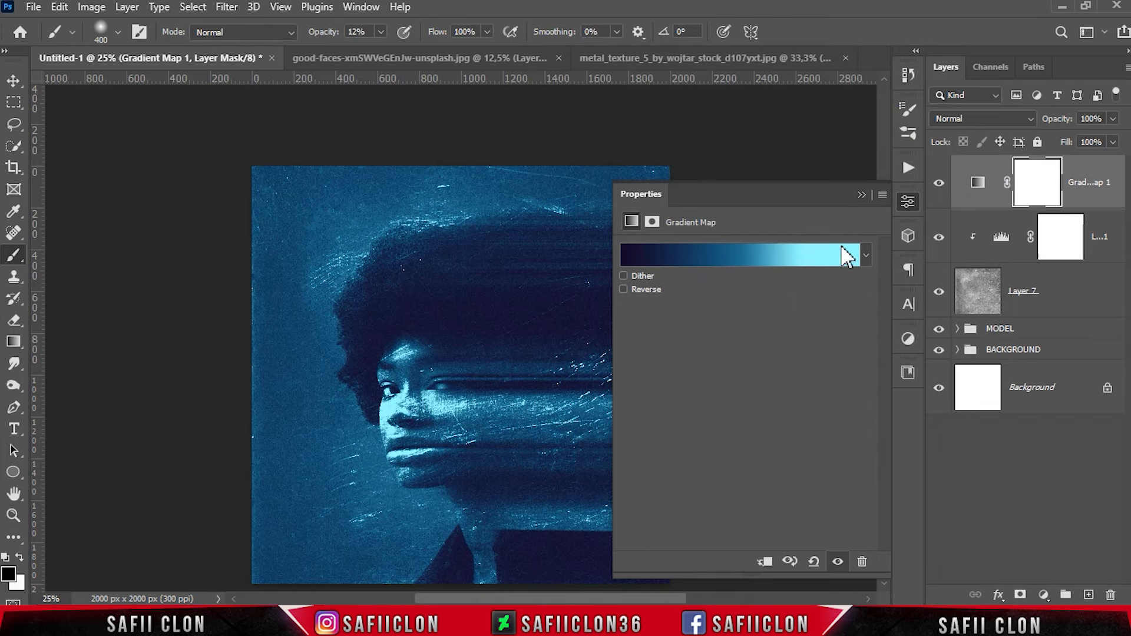
Close the gradient map's settings and compare the image with the metal texture on Layer 7 hidden and shown.
{"action": "left_click", "coordinate": [863, 196]}
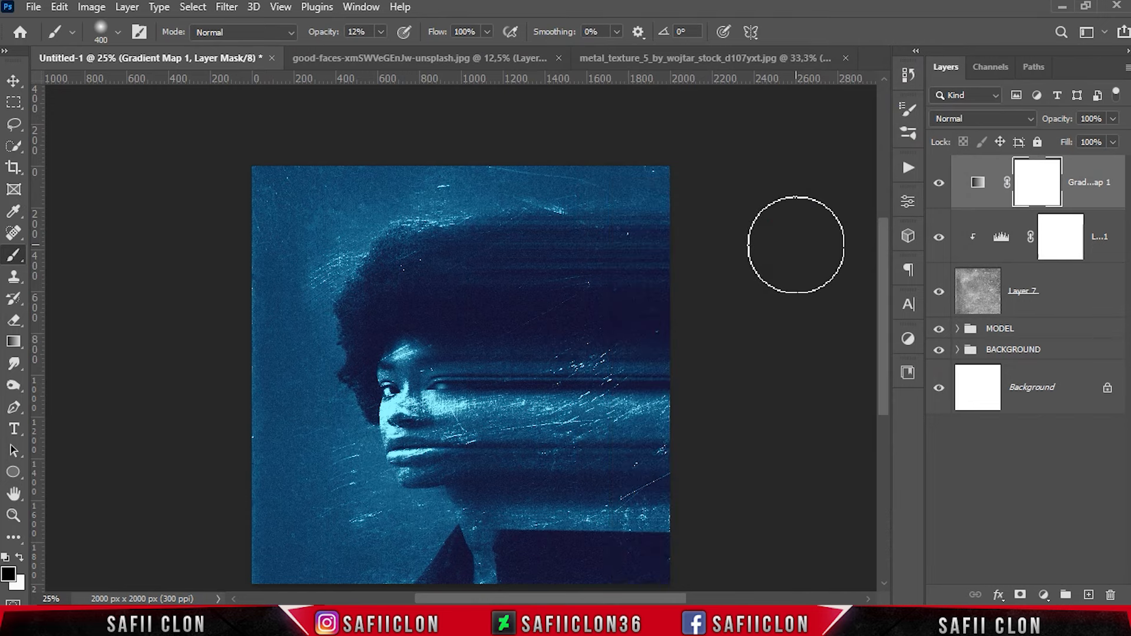
{"action": "left_click", "coordinate": [940, 295]}
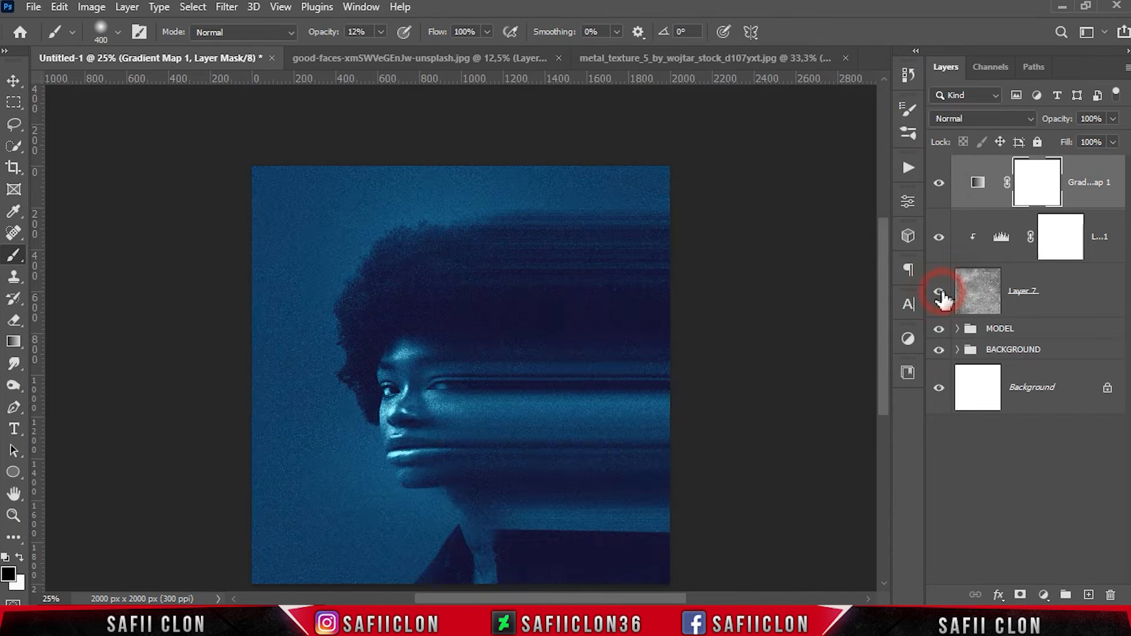
{"action": "left_click", "coordinate": [940, 294]}
Enlarge the metal texture on Layer 7 to 131.40% with Free Transform and reposition its scratches over the portrait.
{"action": "left_click", "coordinate": [1057, 293]}
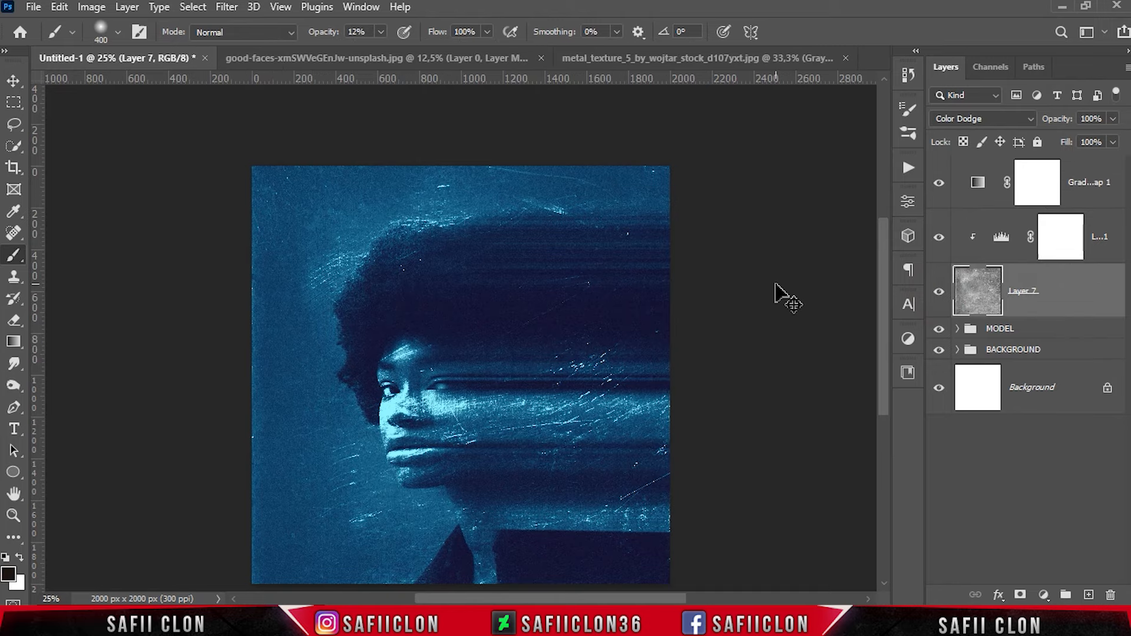
{"action": "key", "text": "ctrl+t"}
{"action": "left_click_drag", "start_coordinate": [611, 320], "coordinate": [612, 366]}
{"action": "left_click_drag", "start_coordinate": [683, 483], "coordinate": [750, 488]}
{"action": "left_click_drag", "start_coordinate": [612, 294], "coordinate": [606, 412]}
{"action": "left_click_drag", "start_coordinate": [613, 346], "coordinate": [577, 236]}
{"action": "left_click_drag", "start_coordinate": [602, 463], "coordinate": [557, 306]}
{"action": "left_click", "coordinate": [825, 33]}
{"action": "key", "text": "b"}
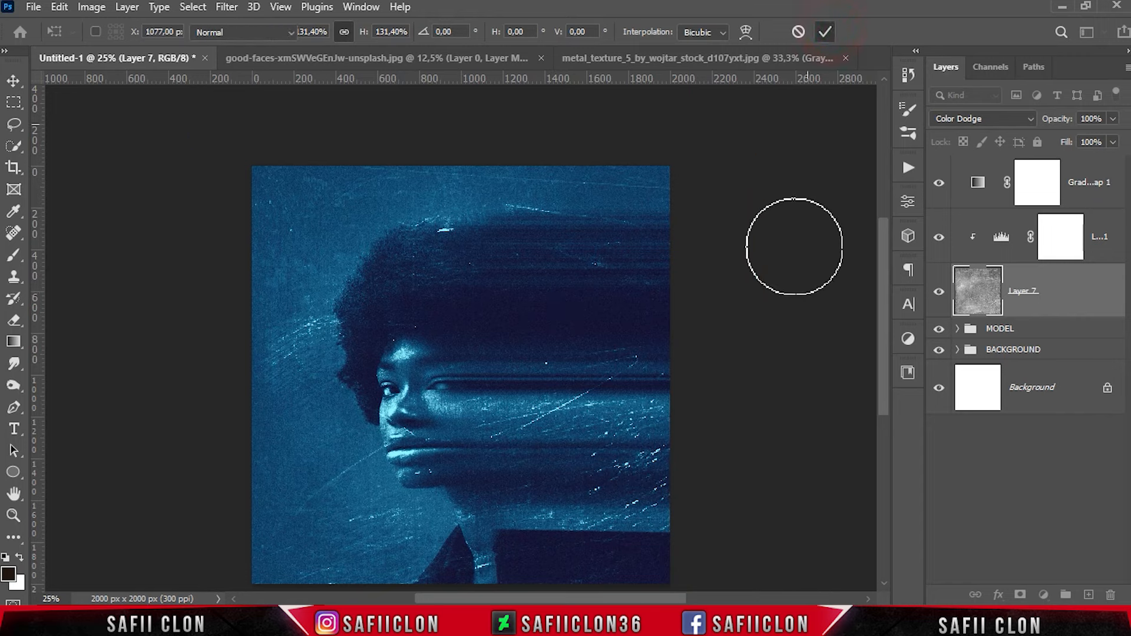
With the Gradient Map 1 mask active, load the woman's silhouette from Layer 1's mask as a selection and invert it.
{"action": "left_click", "coordinate": [938, 182]}
{"action": "left_click", "coordinate": [1058, 196]}
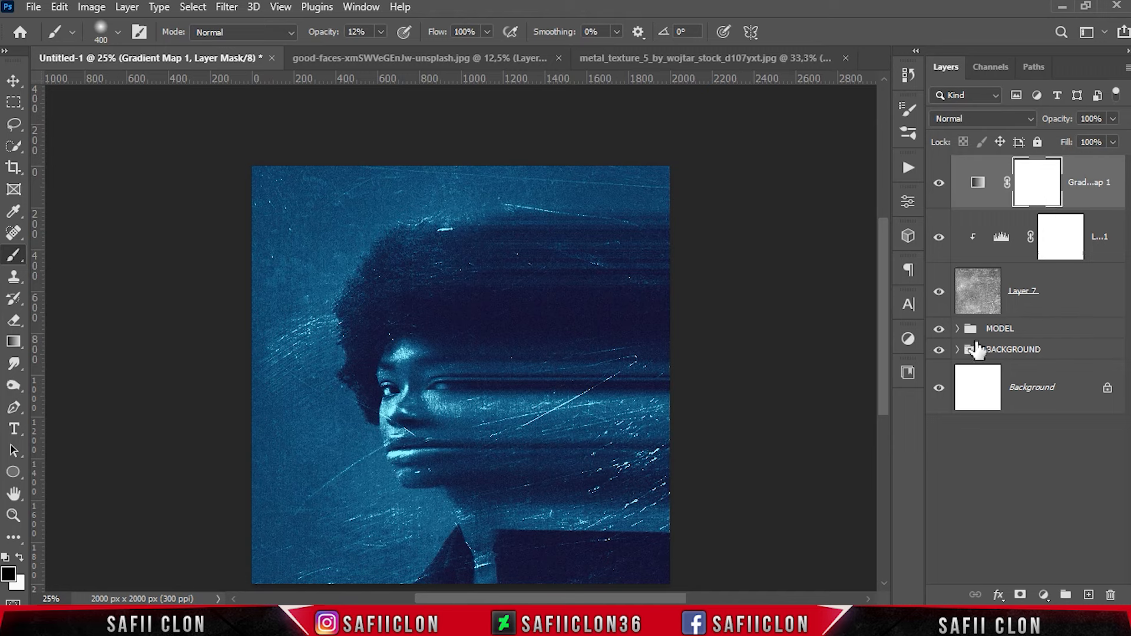
{"action": "left_click", "coordinate": [956, 330]}
{"action": "scroll", "coordinate": [1103, 323], "scroll_direction": "down", "scroll_amount": 2}
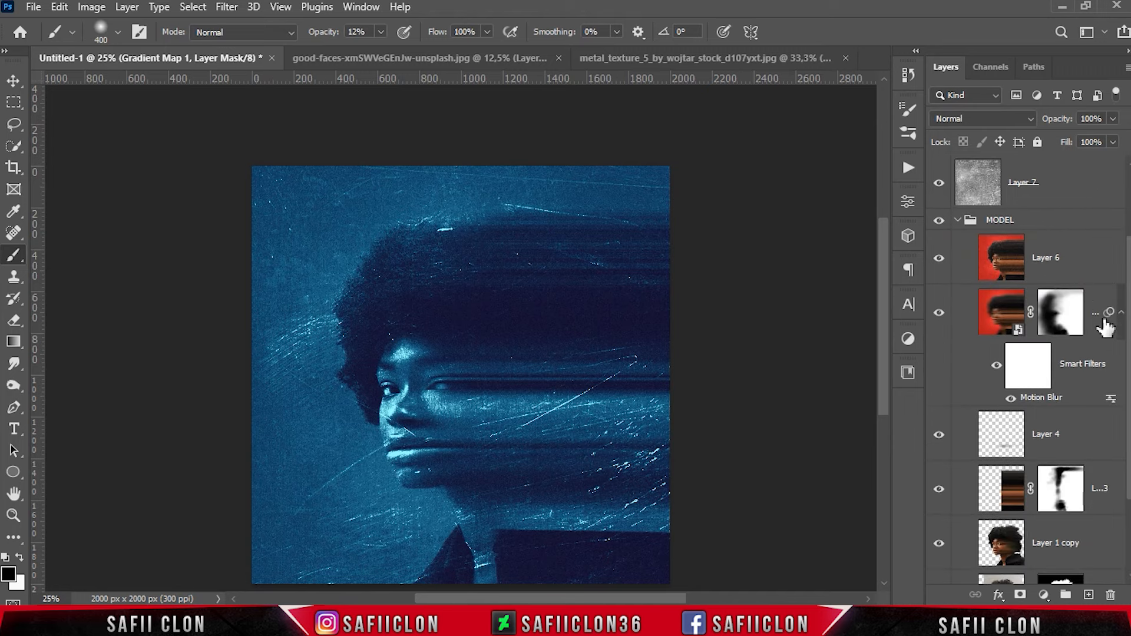
{"action": "scroll", "coordinate": [1127, 416], "scroll_direction": "down", "scroll_amount": 2}
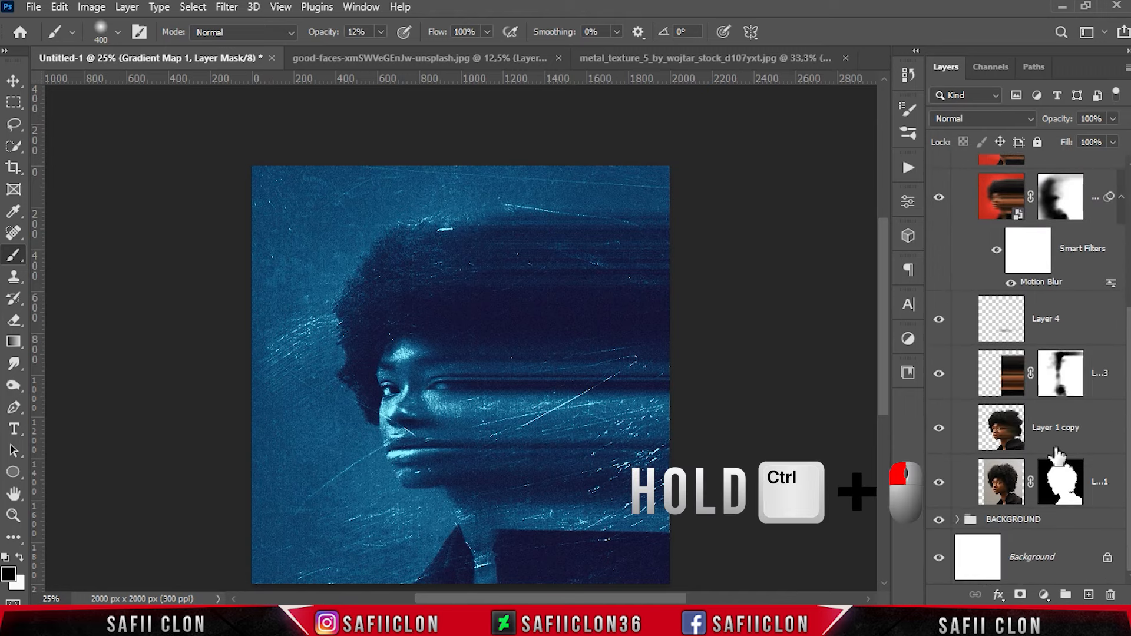
{"action": "left_click", "coordinate": [1065, 483], "text": "ctrl"}
{"action": "scroll", "coordinate": [1121, 391], "scroll_direction": "up", "scroll_amount": 4}
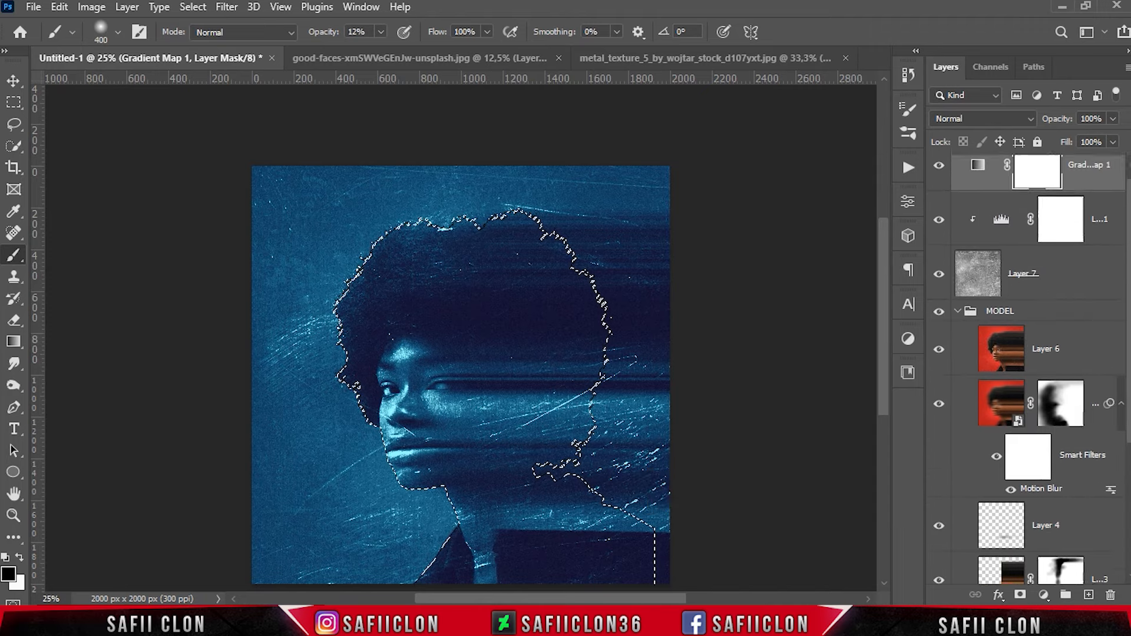
{"action": "scroll", "coordinate": [1121, 377], "scroll_direction": "up", "scroll_amount": 1}
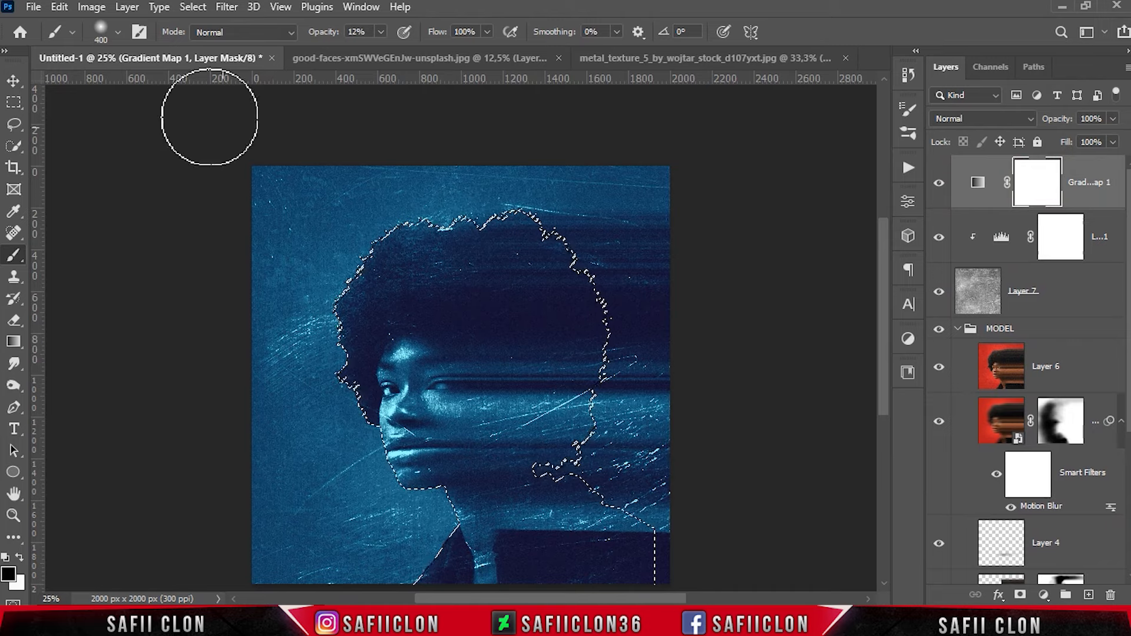
{"action": "left_click", "coordinate": [193, 6]}
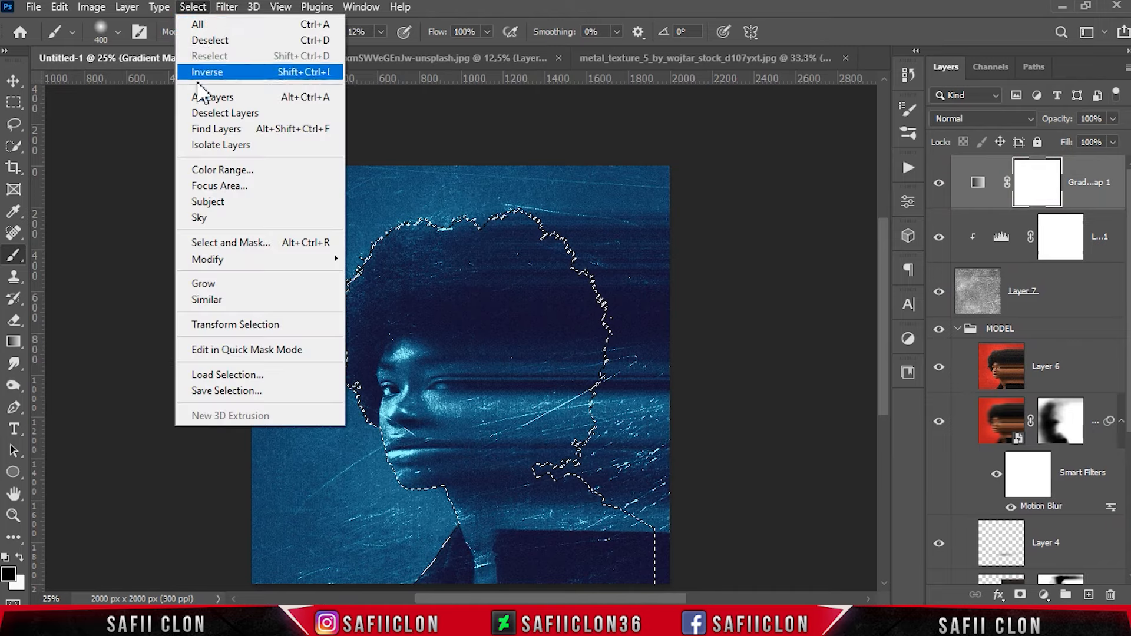
{"action": "left_click", "coordinate": [253, 74]}
Paint black over the background on the Gradient Map 1 mask with a 400 px Soft Round brush at 0% hardness and 100% opacity.
{"action": "right_click", "coordinate": [20, 258]}
{"action": "left_click", "coordinate": [82, 255]}
{"action": "left_click", "coordinate": [100, 33]}
{"action": "left_click", "coordinate": [139, 250]}
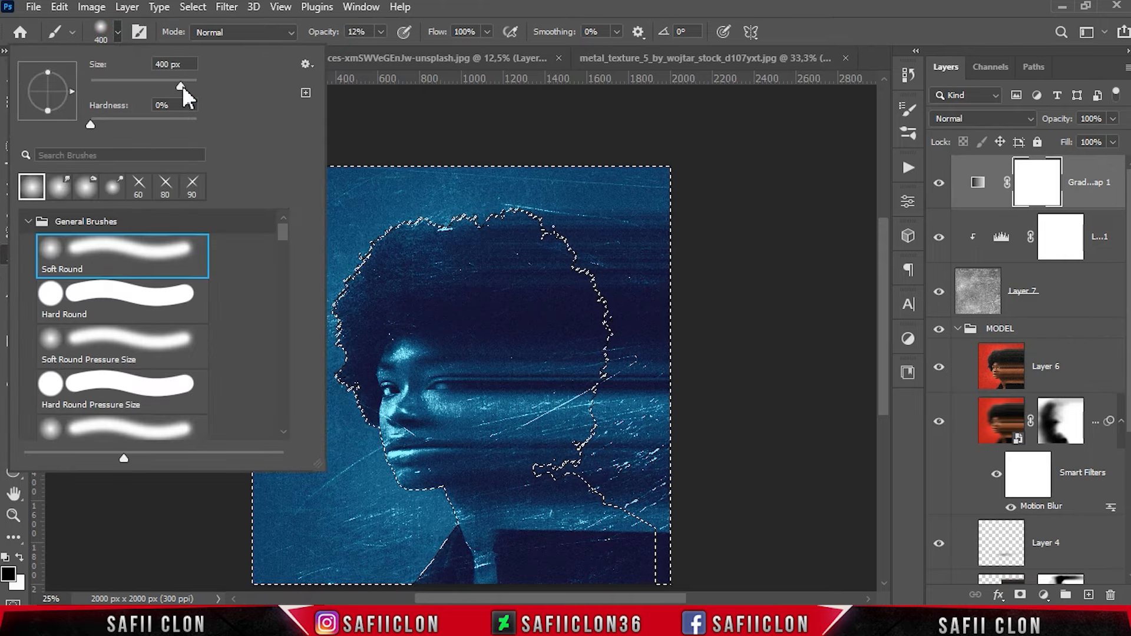
{"action": "left_click", "coordinate": [118, 34]}
{"action": "left_click", "coordinate": [380, 33]}
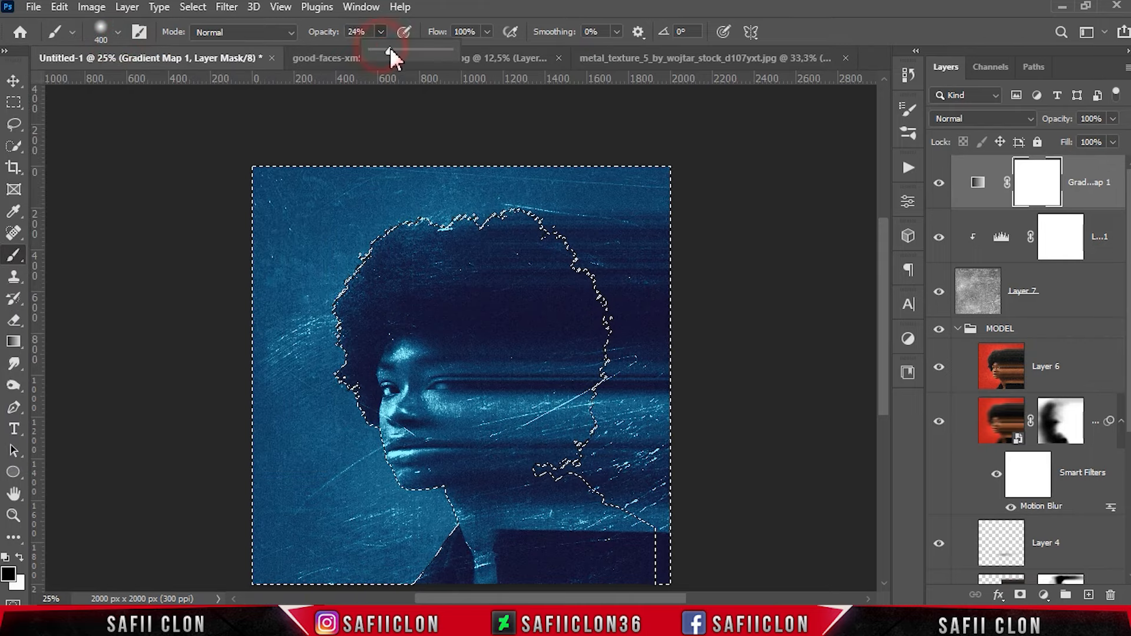
{"action": "left_click", "coordinate": [380, 36]}
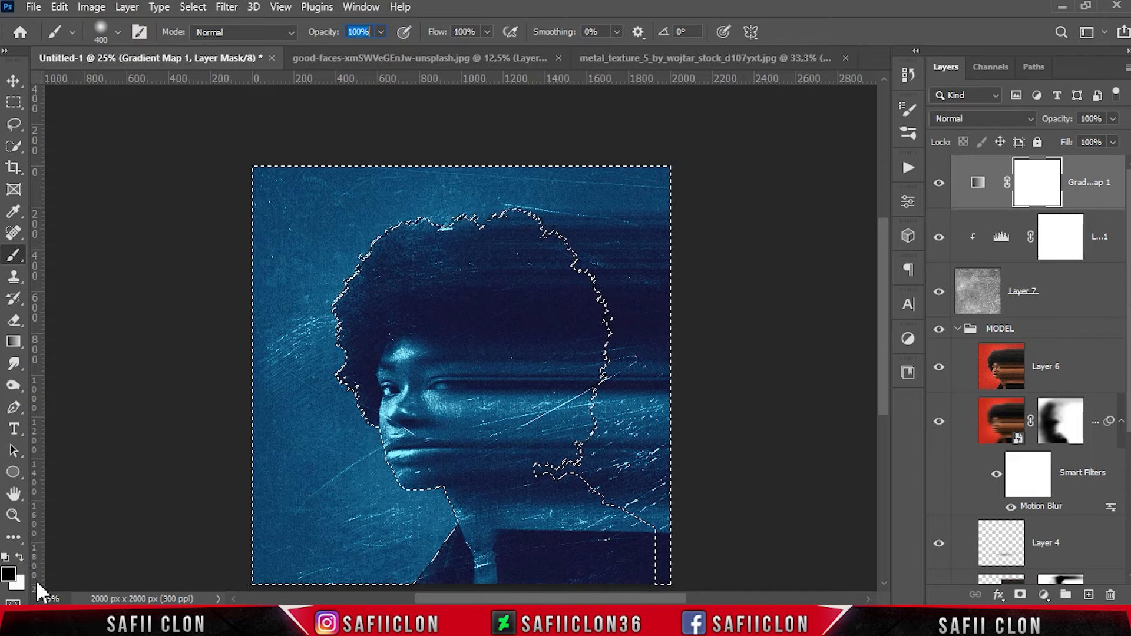
{"action": "mouse_move", "coordinate": [298, 349]}
{"action": "left_mouse_down"}
{"action": "mouse_move", "coordinate": [240, 424]}
{"action": "mouse_move", "coordinate": [313, 402]}
{"action": "mouse_move", "coordinate": [292, 313]}
{"action": "mouse_move", "coordinate": [348, 497]}
{"action": "mouse_move", "coordinate": [265, 206]}
{"action": "mouse_move", "coordinate": [299, 360]}
{"action": "left_mouse_up"}
Softly mask the gradient map along the background's upper edge with a 600 px brush at 9% opacity, and clear the selection.
{"action": "key", "text": "bracketright"}
{"action": "key", "text": "bracketright"}
{"action": "left_click_drag", "start_coordinate": [380, 32], "coordinate": [306, 51]}
{"action": "mouse_move", "coordinate": [321, 184]}
{"action": "left_mouse_down"}
{"action": "mouse_move", "coordinate": [443, 200]}
{"action": "mouse_move", "coordinate": [400, 232]}
{"action": "mouse_move", "coordinate": [449, 198]}
{"action": "mouse_move", "coordinate": [296, 170]}
{"action": "mouse_move", "coordinate": [450, 198]}
{"action": "mouse_move", "coordinate": [524, 185]}
{"action": "mouse_move", "coordinate": [484, 182]}
{"action": "mouse_move", "coordinate": [663, 173]}
{"action": "mouse_move", "coordinate": [247, 175]}
{"action": "mouse_move", "coordinate": [294, 201]}
{"action": "mouse_move", "coordinate": [447, 177]}
{"action": "left_mouse_up"}
{"action": "key", "text": "ctrl+d"}
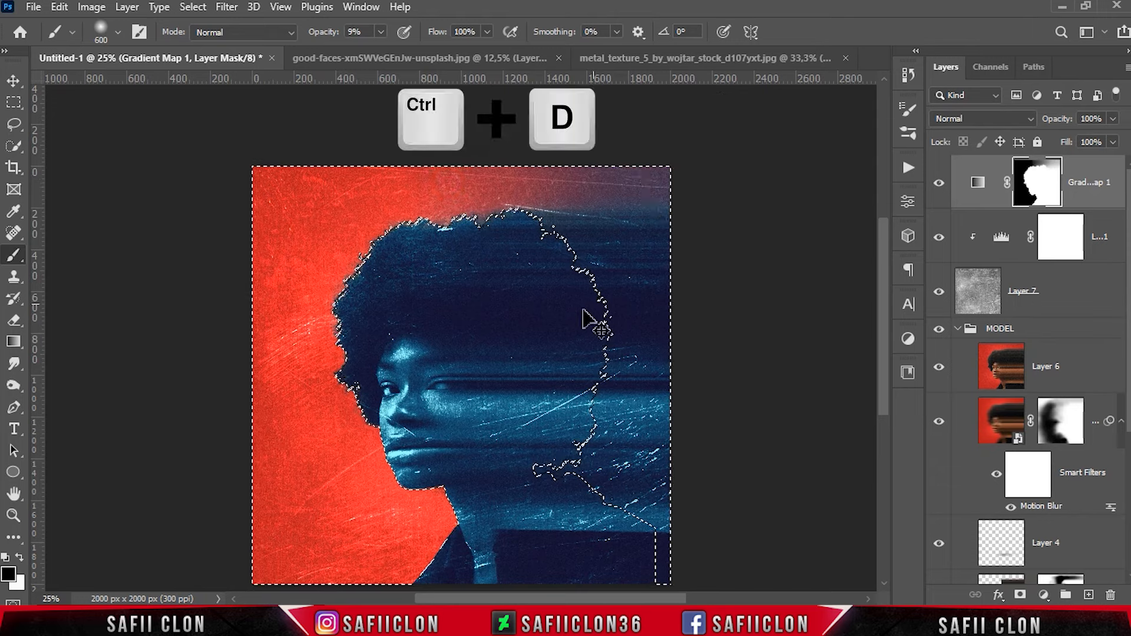
{"action": "key", "text": "ctrl+d"}
Fade the gradient map further above the stretched hair with long soft strokes, and compare the image with Gradient Map 1 hidden and shown.
{"action": "left_click_drag", "start_coordinate": [634, 169], "coordinate": [258, 169]}
{"action": "left_click_drag", "start_coordinate": [563, 188], "coordinate": [29, 221]}
{"action": "left_click_drag", "start_coordinate": [654, 155], "coordinate": [74, 171]}
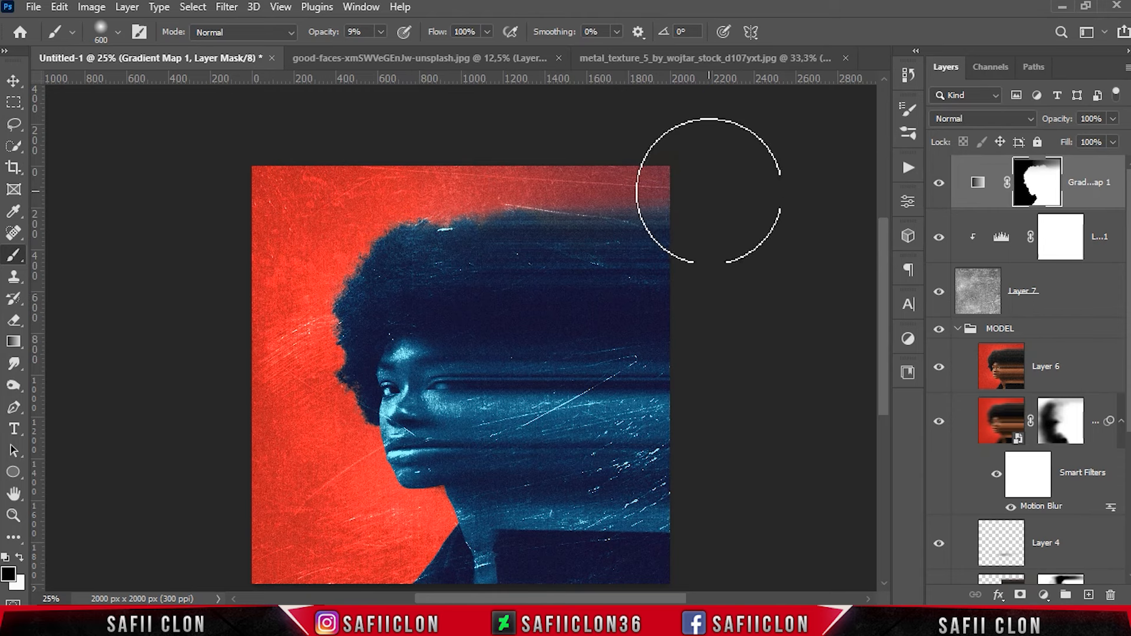
{"action": "left_click", "coordinate": [941, 186]}
{"action": "left_click", "coordinate": [941, 187]}
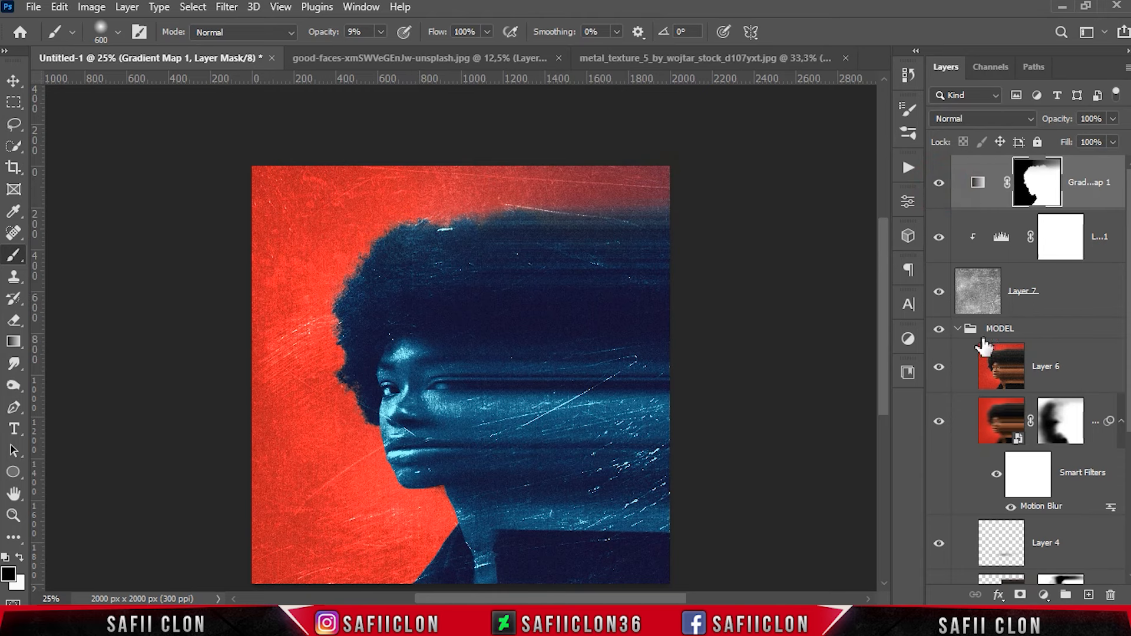
Add a Curves adjustment layer on top and place a midtone point at input 131, output 125.
{"action": "left_click", "coordinate": [1046, 595]}
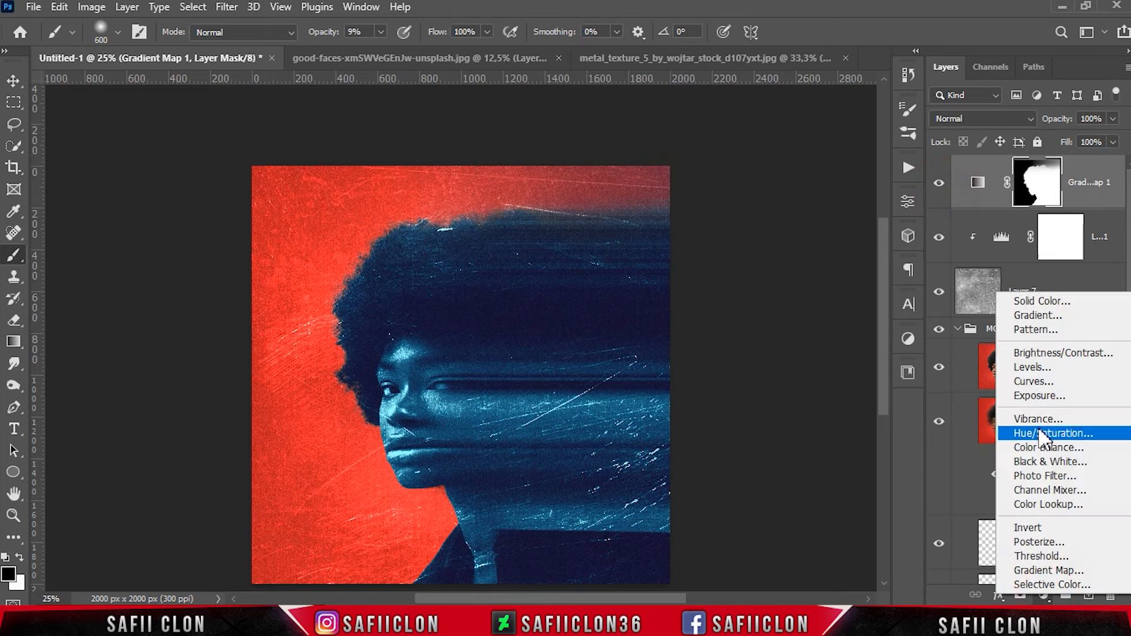
{"action": "left_click", "coordinate": [1046, 383]}
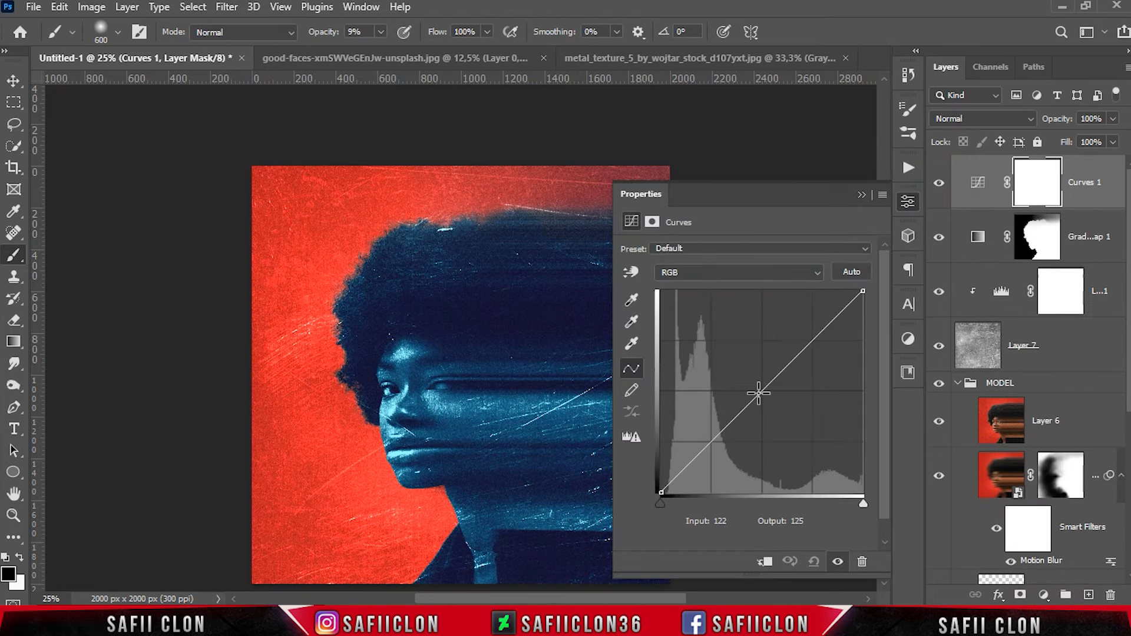
{"action": "double_click", "coordinate": [729, 521]}
{"action": "type", "text": "131"}
{"action": "left_click", "coordinate": [820, 520]}
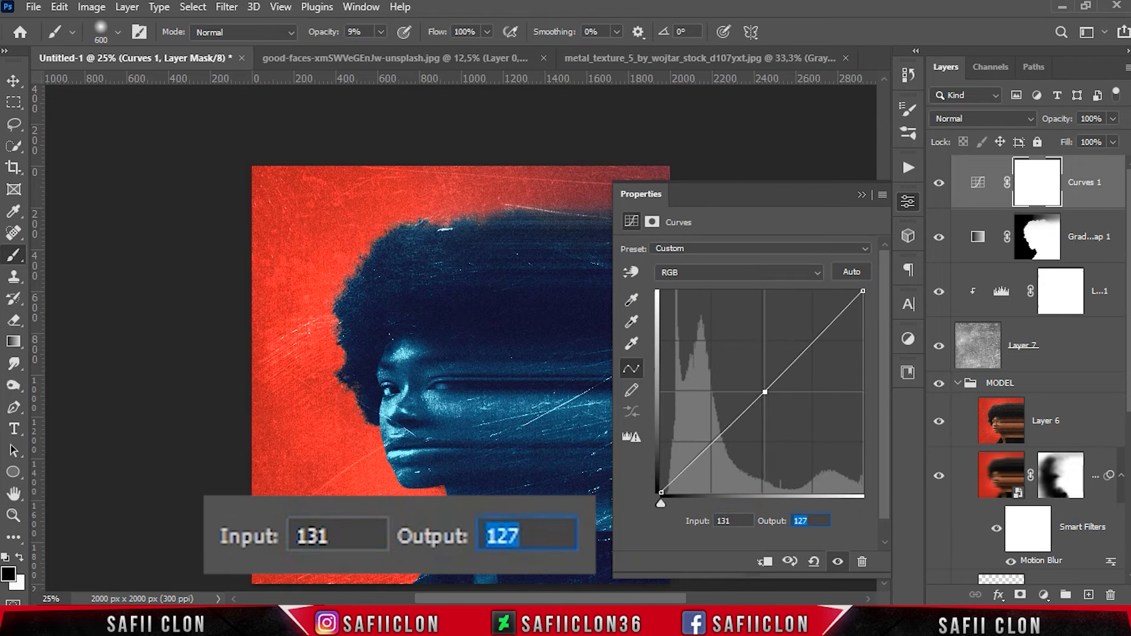
{"action": "type", "text": "125"}
Add a shadow point to the curve at input 64, output 45, and set the black point to input 0, output 12.
{"action": "left_click", "coordinate": [723, 434]}
{"action": "left_click", "coordinate": [728, 521]}
{"action": "type", "text": "64"}
{"action": "left_click", "coordinate": [811, 521]}
{"action": "type", "text": "45"}
{"action": "left_click", "coordinate": [662, 491]}
{"action": "left_click", "coordinate": [720, 521]}
{"action": "left_click", "coordinate": [800, 520]}
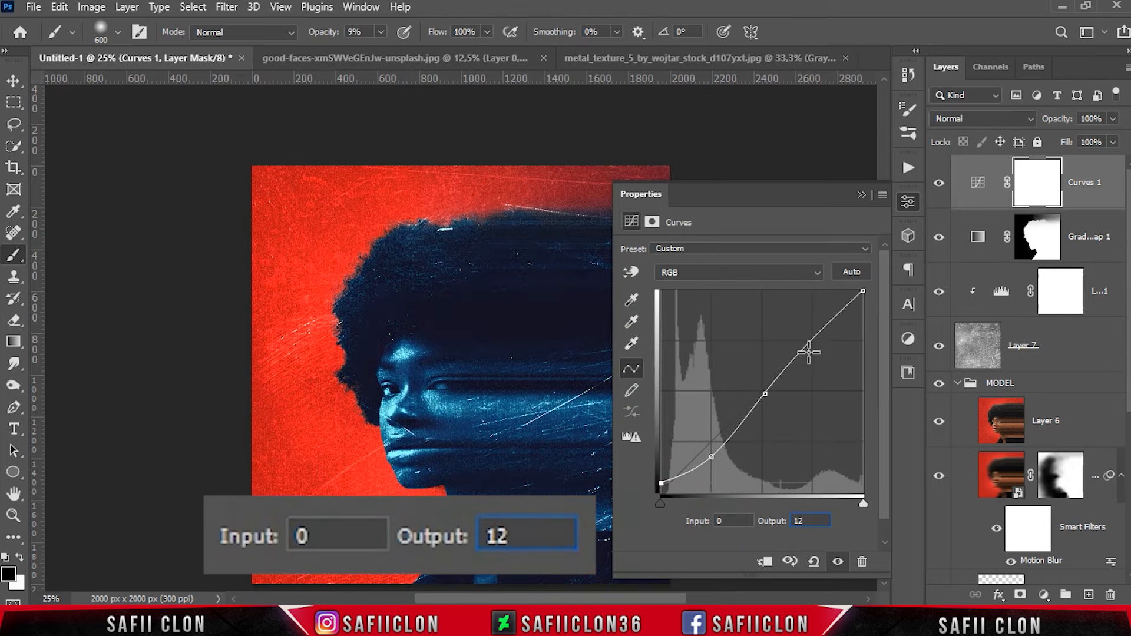
{"action": "type", "text": "12"}
Add a highlight point to the curve at input 178, output 201, and set the white point's input to 230.
{"action": "left_click", "coordinate": [811, 339]}
{"action": "left_click", "coordinate": [731, 520]}
{"action": "type", "text": "178"}
{"action": "left_click", "coordinate": [800, 520]}
{"action": "type", "text": "201"}
{"action": "left_click", "coordinate": [863, 291]}
{"action": "left_click", "coordinate": [742, 521]}
{"action": "type", "text": "23"}
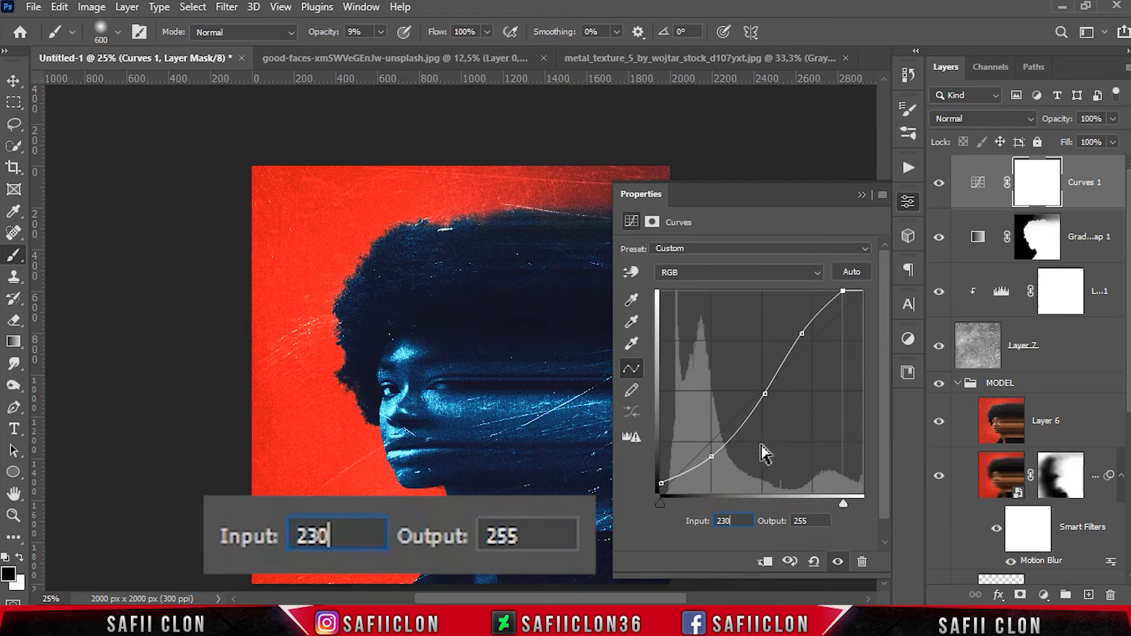
{"action": "left_click", "coordinate": [861, 195]}
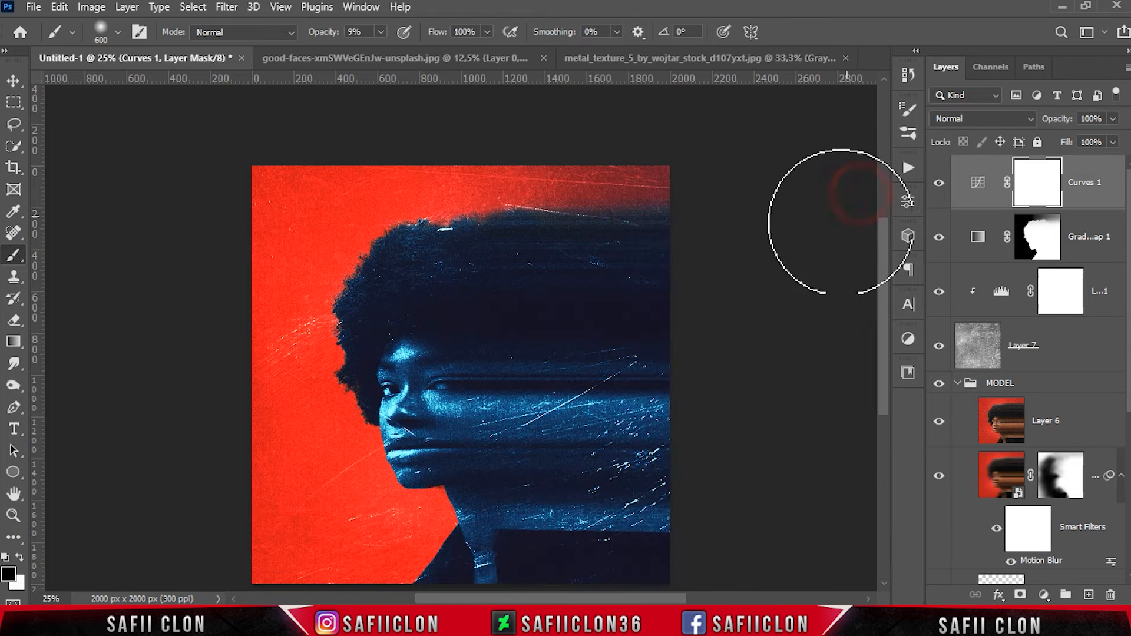
Compare the image with the Curves 1 adjustment and the Layer 7 texture hidden and shown.
{"action": "left_click", "coordinate": [939, 184]}
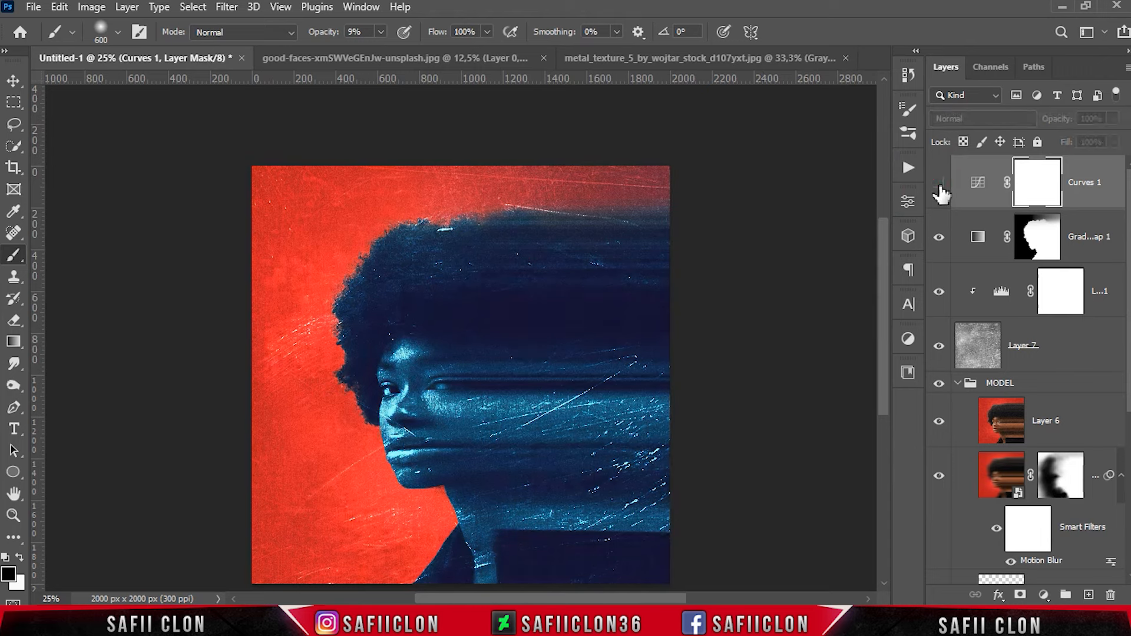
{"action": "left_click", "coordinate": [939, 183]}
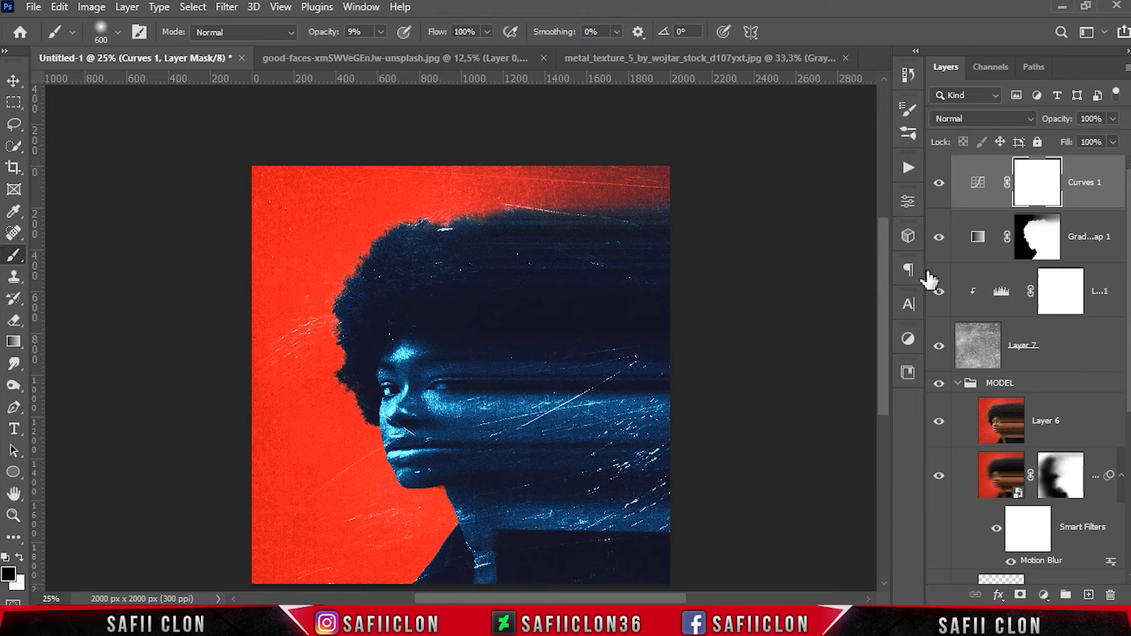
{"action": "left_click", "coordinate": [937, 352]}
Scale the metal texture on Layer 7 down to 75.96% and reposition it so that it still covers the canvas.
{"action": "left_click", "coordinate": [1092, 370]}
{"action": "key", "text": "ctrl+t"}
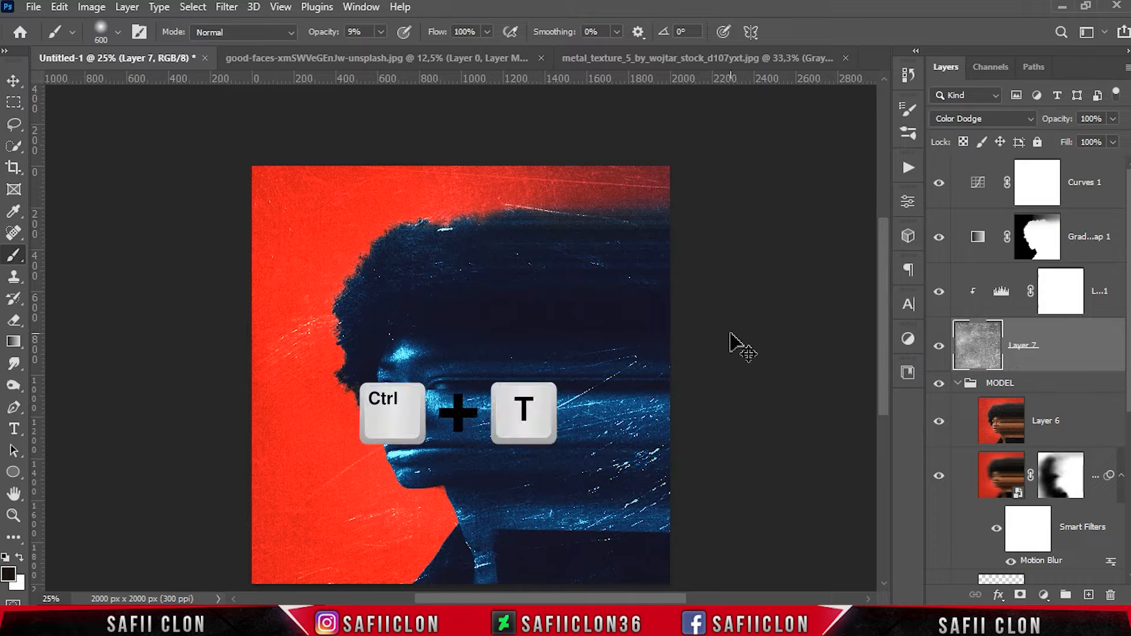
{"action": "left_click_drag", "start_coordinate": [552, 343], "coordinate": [586, 193]}
{"action": "left_click_drag", "start_coordinate": [587, 354], "coordinate": [580, 284]}
{"action": "left_click_drag", "start_coordinate": [580, 326], "coordinate": [584, 165]}
{"action": "left_click_drag", "start_coordinate": [812, 175], "coordinate": [759, 179]}
{"action": "left_click_drag", "start_coordinate": [597, 338], "coordinate": [601, 522]}
{"action": "left_click_drag", "start_coordinate": [765, 356], "coordinate": [681, 356]}
{"action": "mouse_move", "coordinate": [592, 432]}
{"action": "left_mouse_down"}
{"action": "mouse_move", "coordinate": [592, 490]}
{"action": "mouse_move", "coordinate": [578, 379]}
{"action": "mouse_move", "coordinate": [584, 437]}
{"action": "left_mouse_up"}
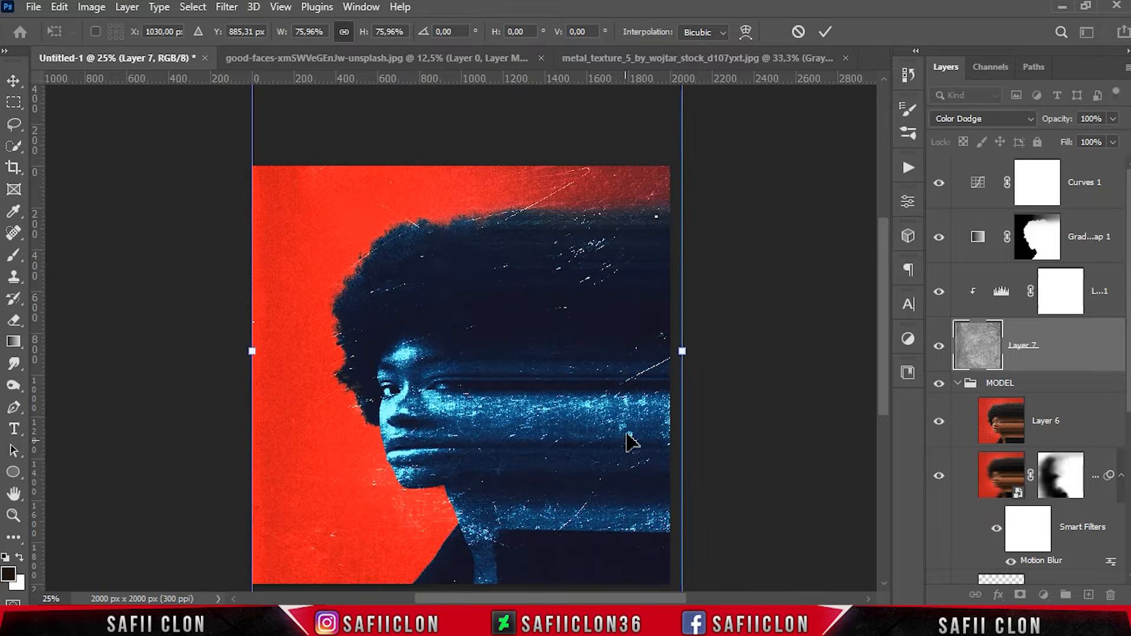
{"action": "left_click", "coordinate": [823, 33]}
{"action": "key", "text": "b"}
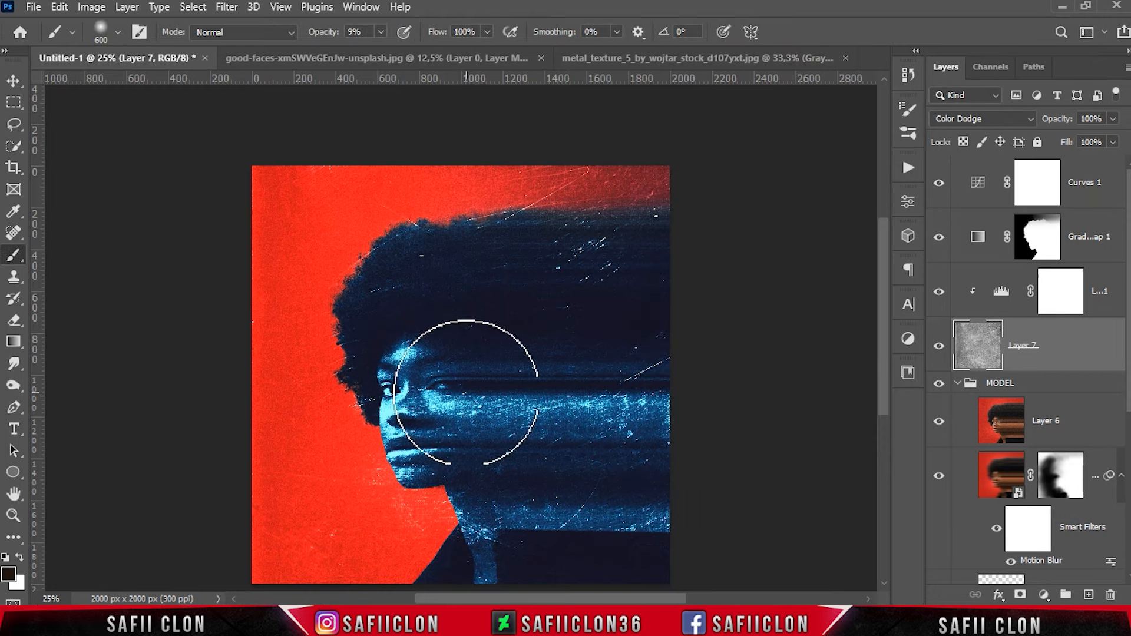
Set the brush opacity to 11% and add a layer mask to the texture on Layer 7.
{"action": "right_click", "coordinate": [15, 255]}
{"action": "left_click", "coordinate": [96, 259]}
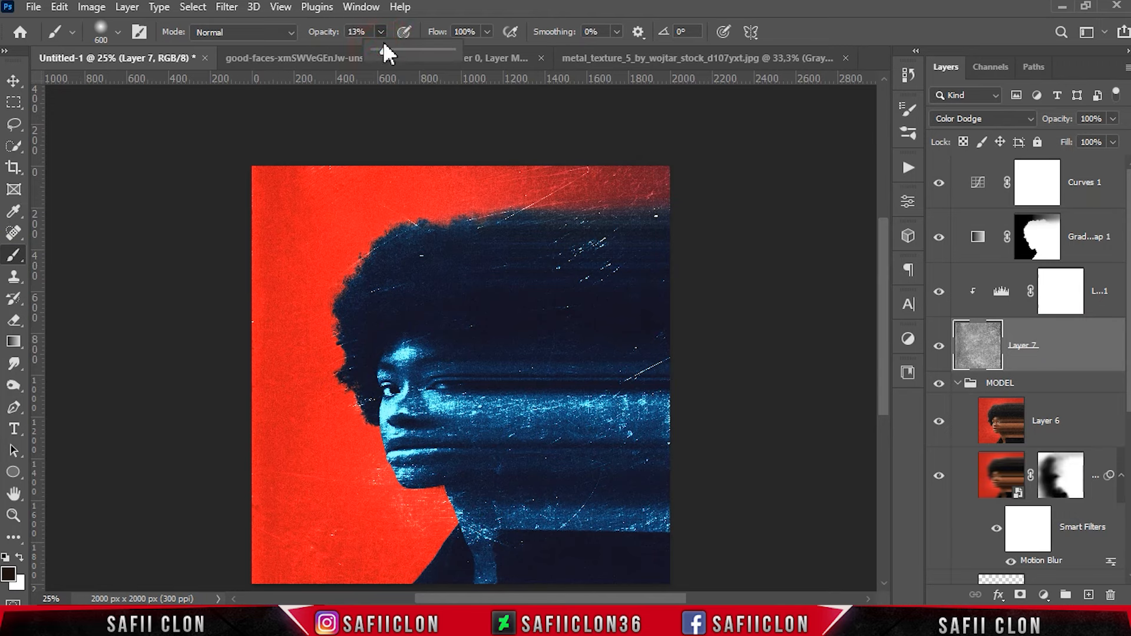
{"action": "left_click_drag", "start_coordinate": [383, 45], "coordinate": [380, 45]}
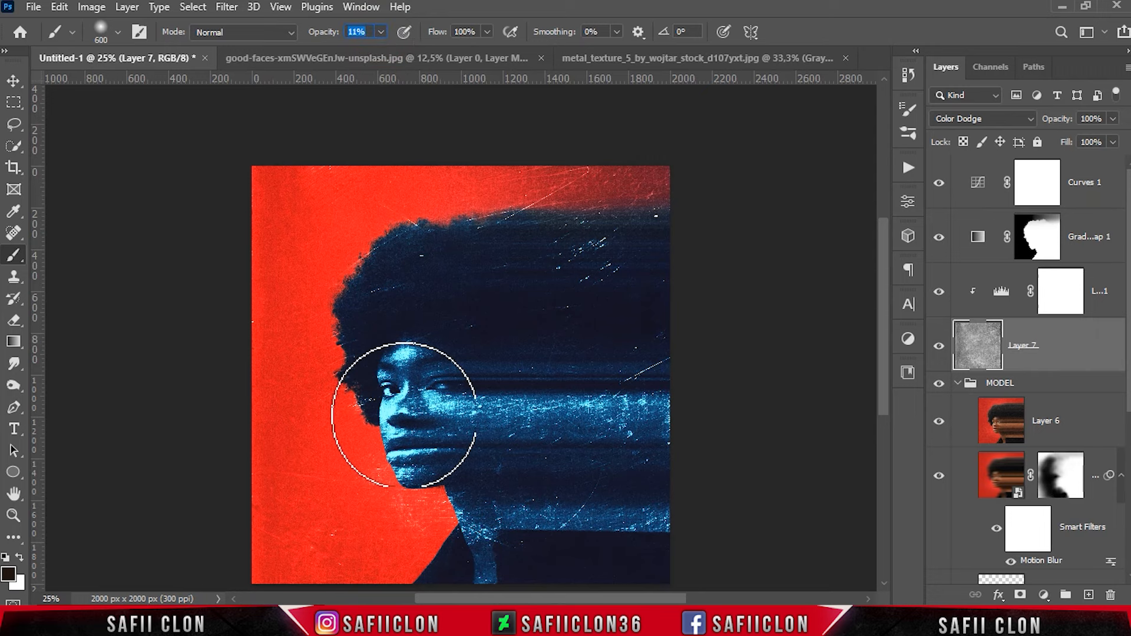
{"action": "left_click", "coordinate": [1019, 594]}
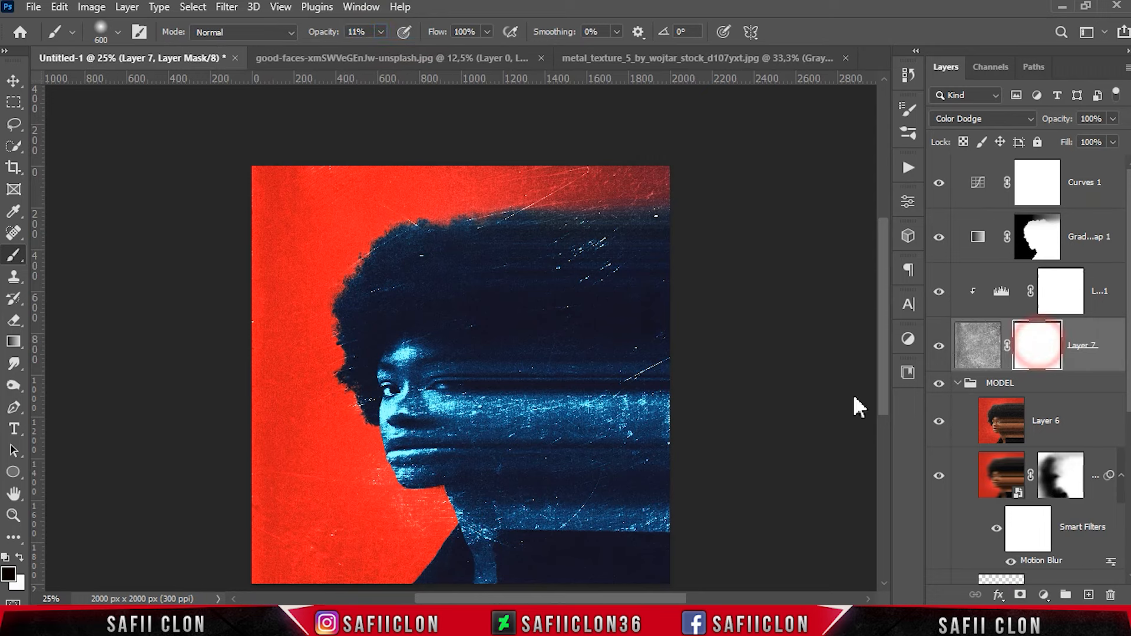
Paint black on Layer 7's mask with a soft brush, reduced to as small as 50 px, to remove the scratches from the face.
{"action": "key", "text": "bracketleft"}
{"action": "key", "text": "bracketleft"}
{"action": "key", "text": "bracketleft"}
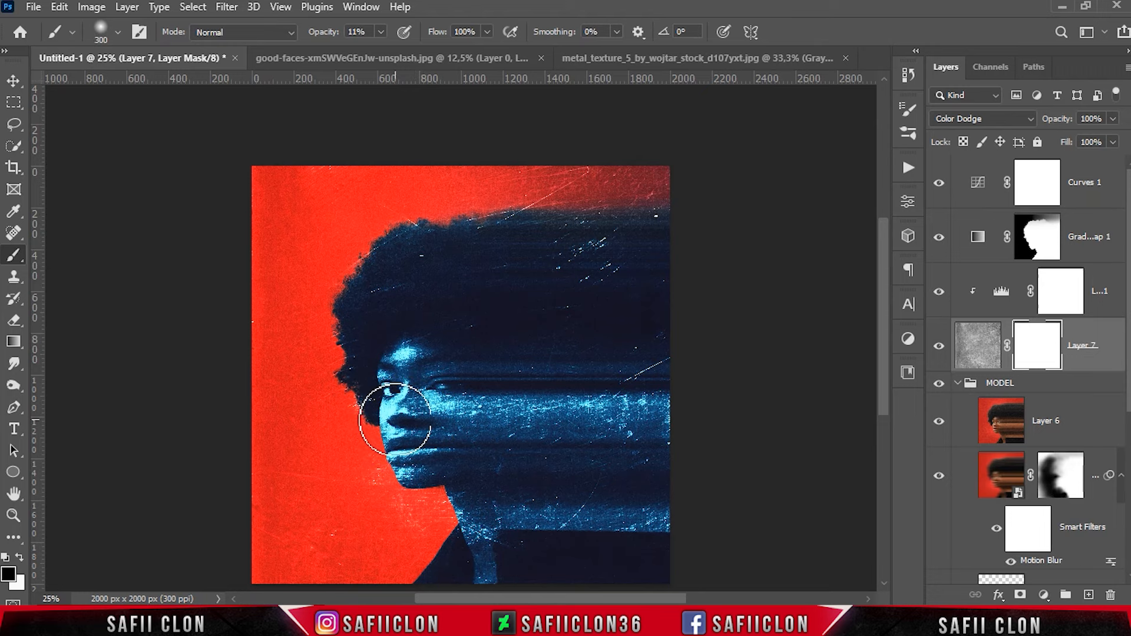
{"action": "key", "text": "bracketleft"}
{"action": "key", "text": "bracketleft"}
{"action": "left_click", "coordinate": [384, 412]}
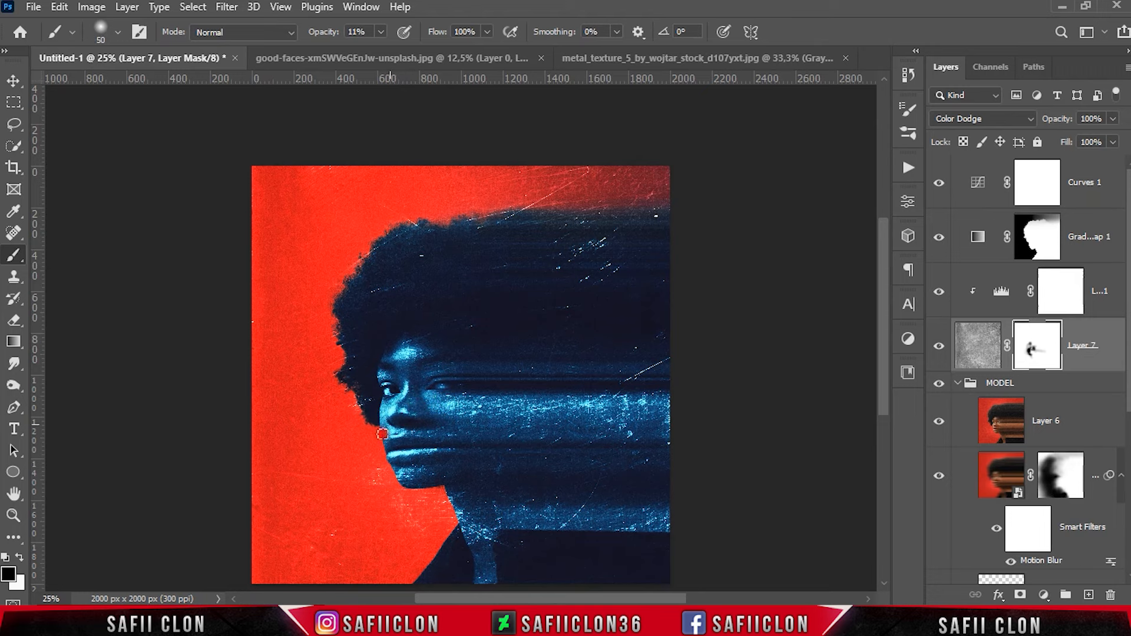
Compare the image with the masked metal texture on Layer 7 hidden and shown.
{"action": "left_click", "coordinate": [940, 349]}
{"action": "left_click", "coordinate": [940, 348]}
{"action": "left_click", "coordinate": [940, 349]}
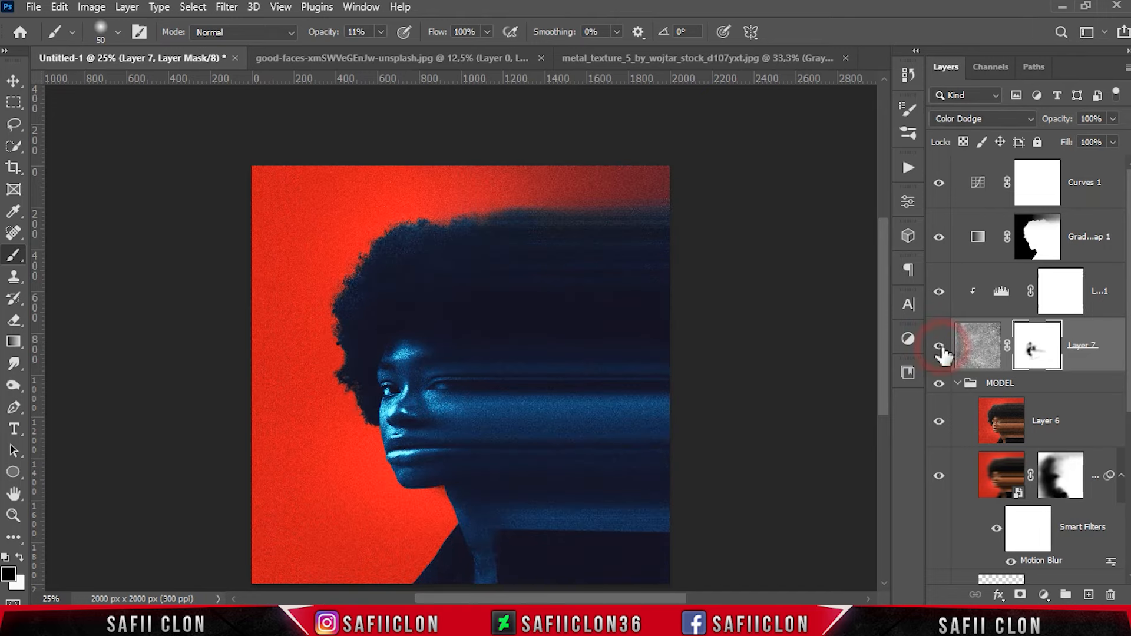
{"action": "left_click", "coordinate": [940, 348]}
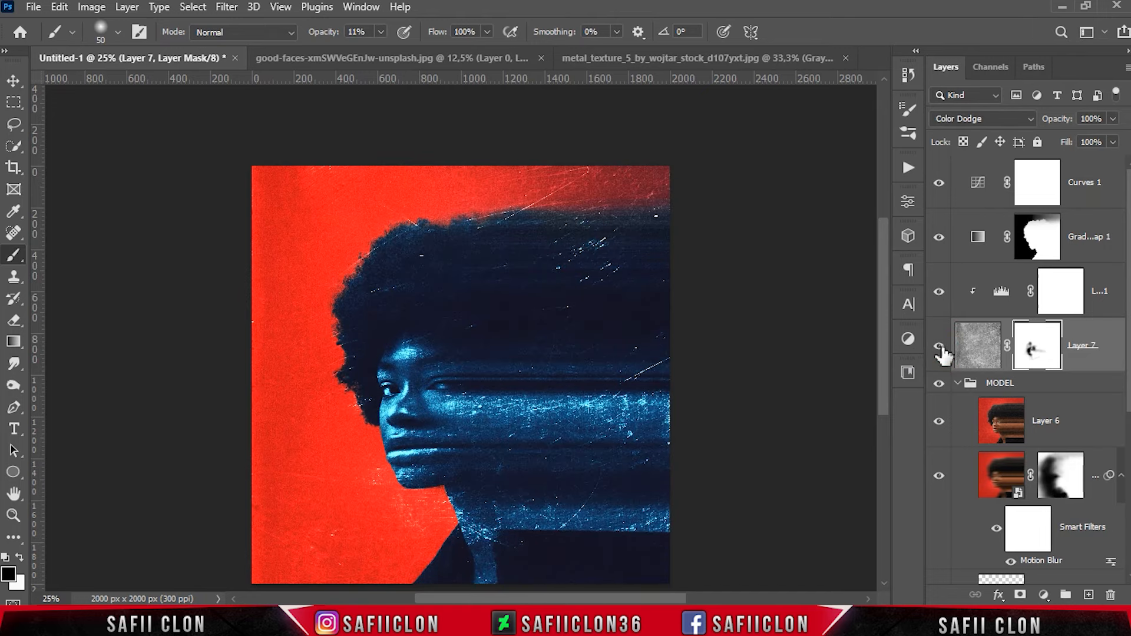
Set up horizontal type above Curves 1 with the typeface named Font and the text colour ffffff.
{"action": "left_click", "coordinate": [1109, 187]}
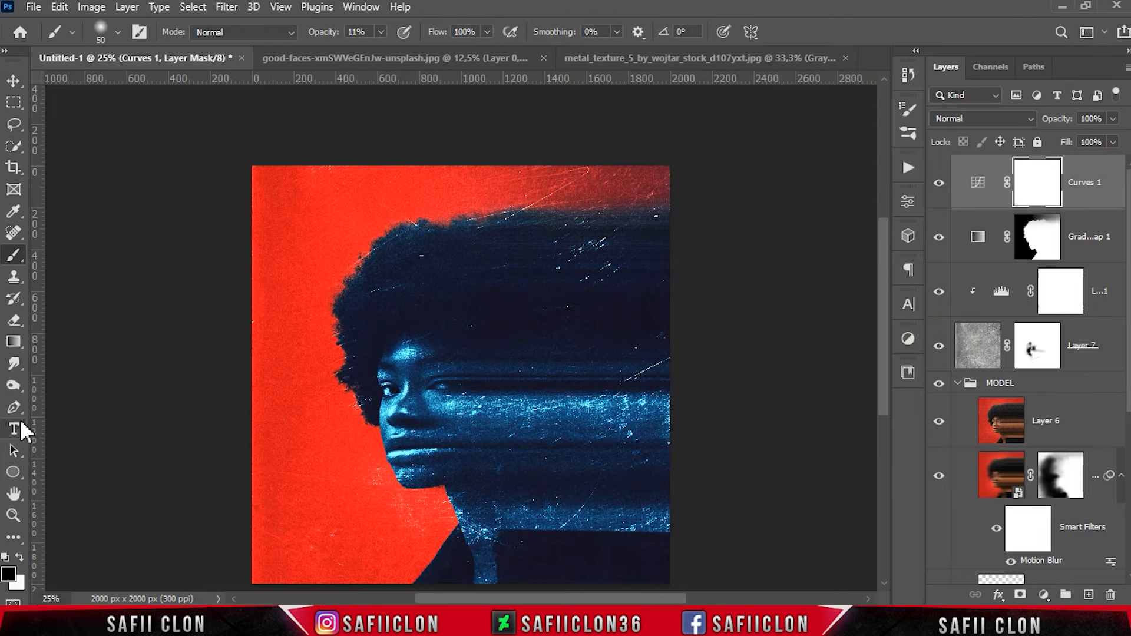
{"action": "left_click", "coordinate": [23, 432]}
{"action": "left_click", "coordinate": [59, 433]}
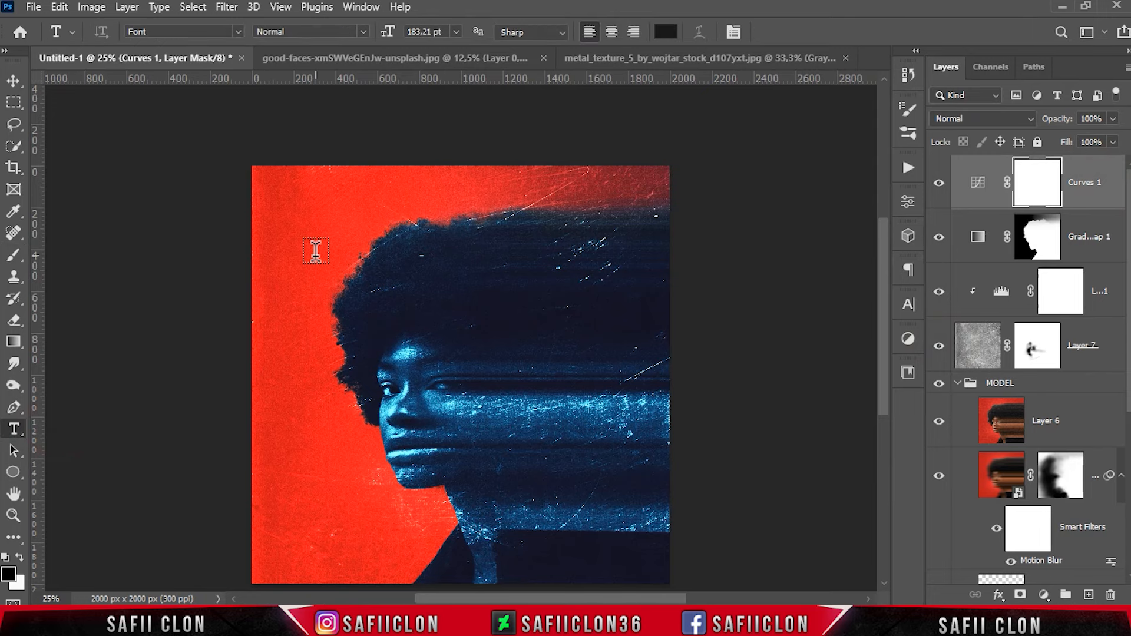
{"action": "left_click", "coordinate": [238, 31]}
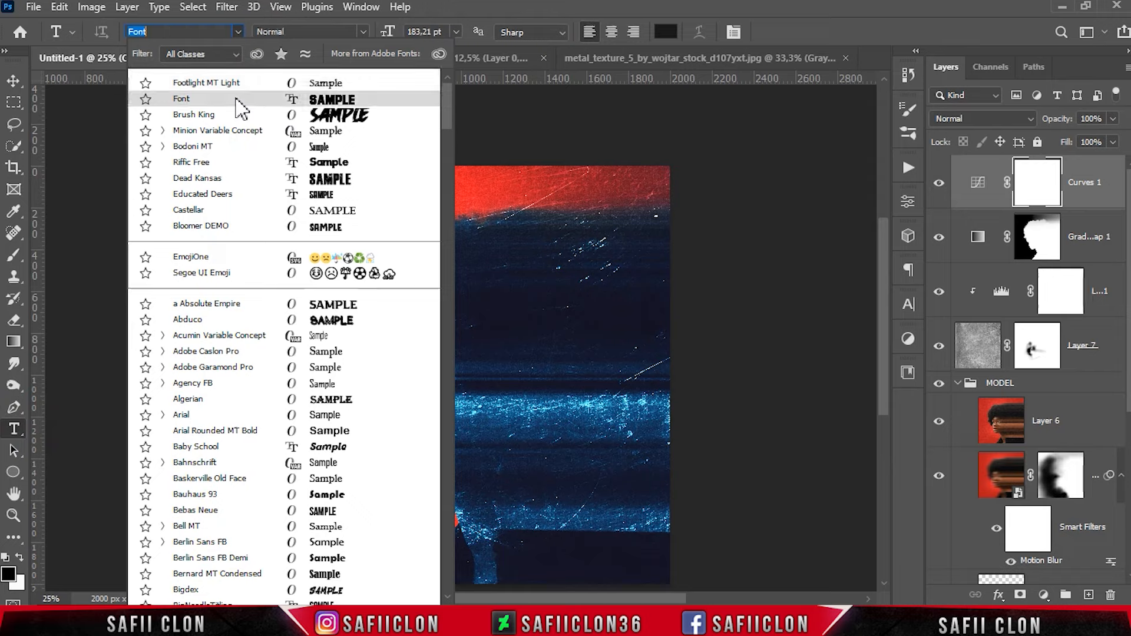
{"action": "left_click", "coordinate": [237, 99]}
{"action": "left_click", "coordinate": [662, 31]}
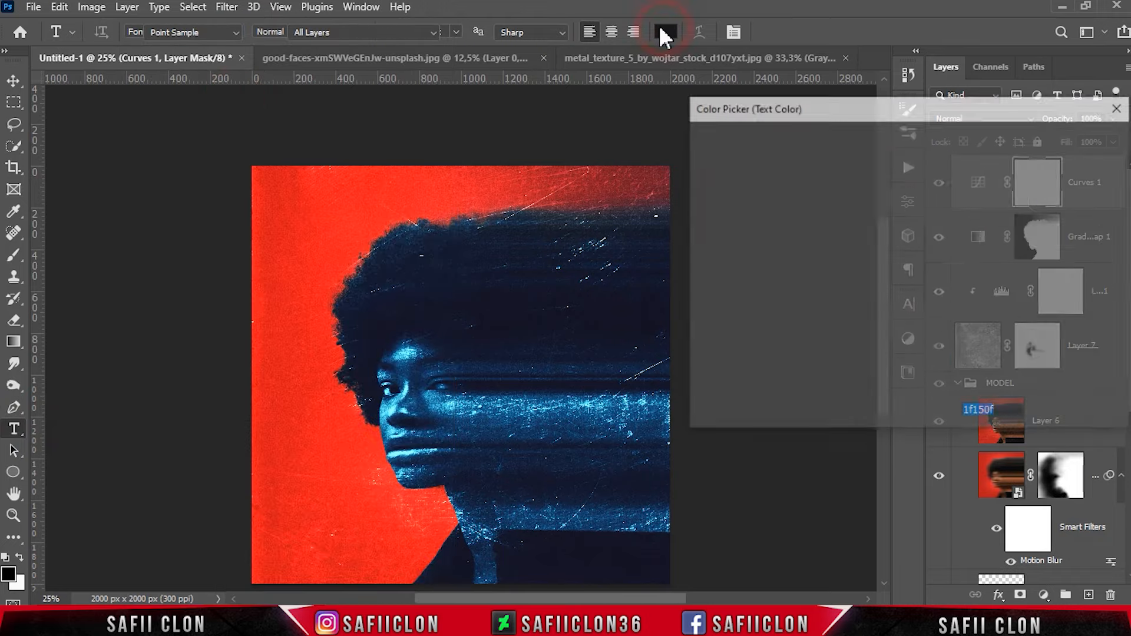
{"action": "type", "text": "ffffff"}
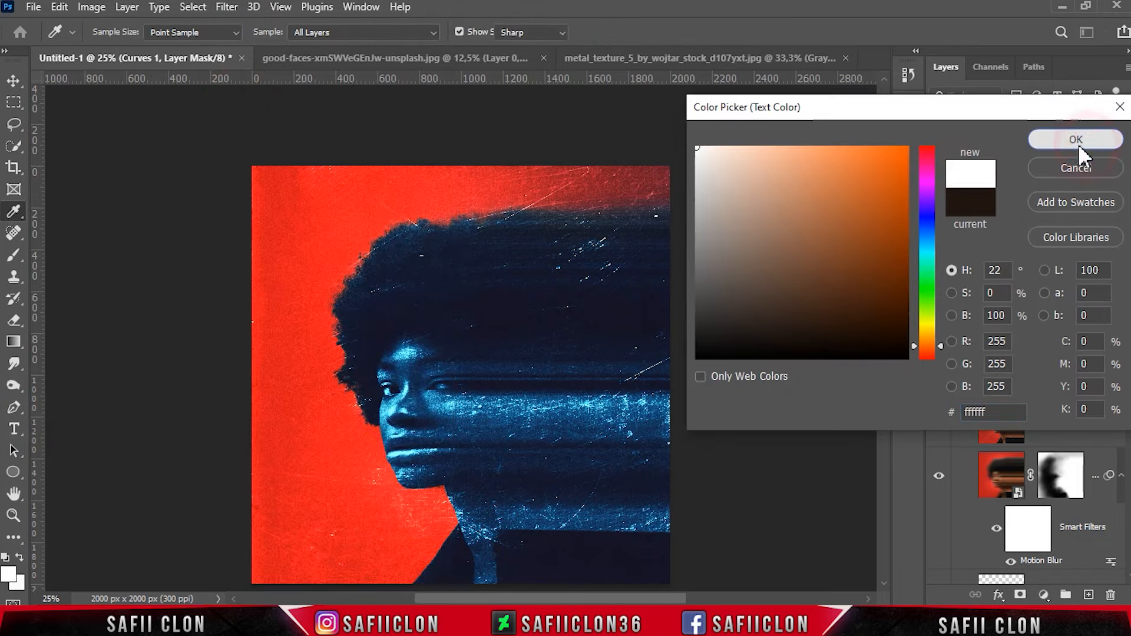
{"action": "left_click", "coordinate": [1078, 139]}
Add the title text "BOLD" across the upper part of the canvas.
{"action": "left_click", "coordinate": [406, 240]}
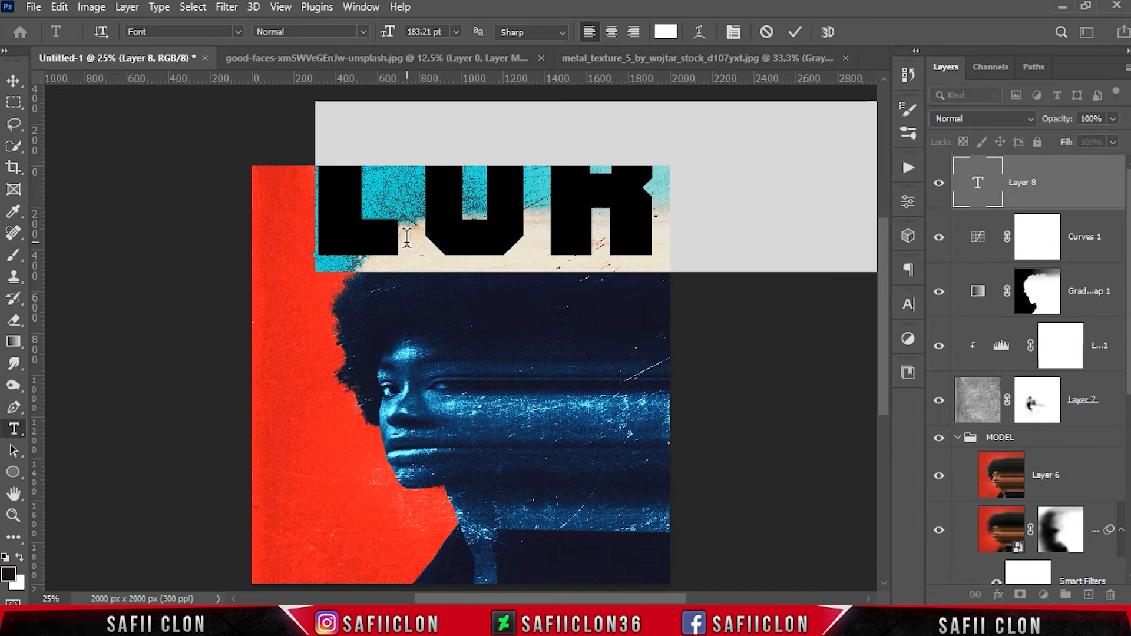
{"action": "type", "text": "BUL"}
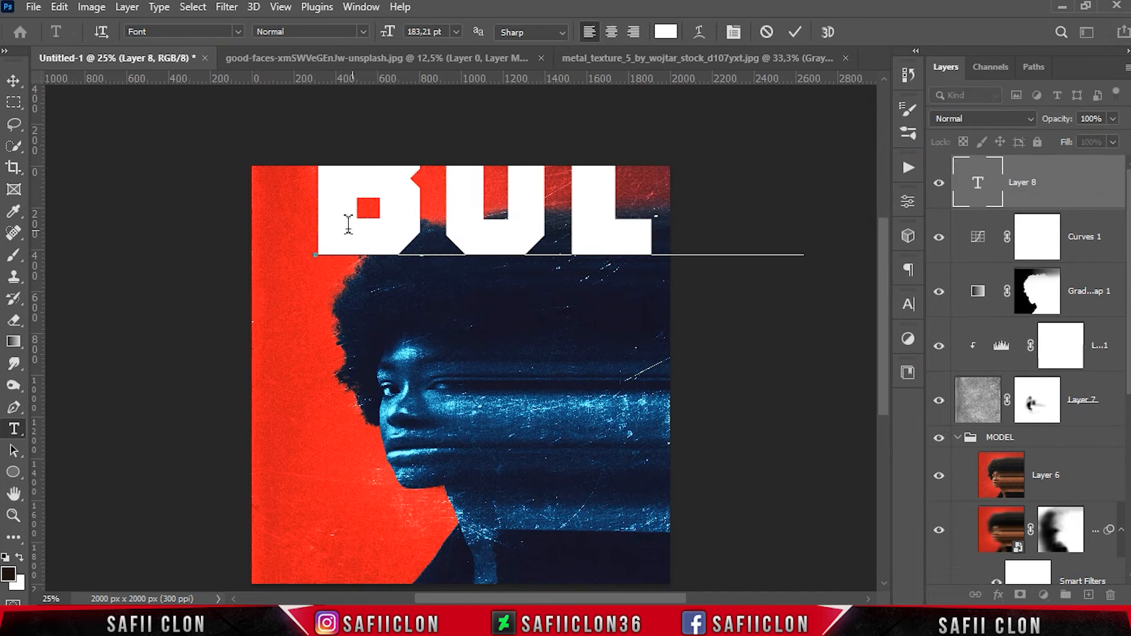
{"action": "left_click_drag", "start_coordinate": [319, 205], "coordinate": [823, 202]}
{"action": "left_click", "coordinate": [794, 32]}
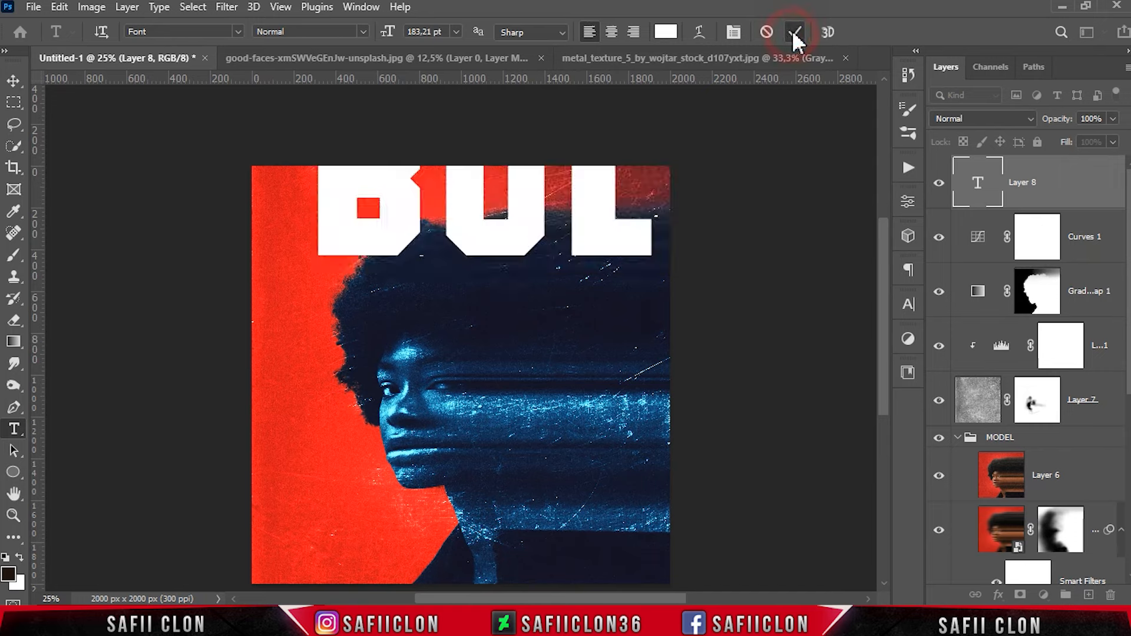
Scale the BOLD title down to about 80.46 pt and place it in the upper-left corner of the artwork.
{"action": "key", "text": "ctrl+t"}
{"action": "left_click_drag", "start_coordinate": [317, 271], "coordinate": [449, 200]}
{"action": "left_click_drag", "start_coordinate": [548, 200], "coordinate": [360, 225]}
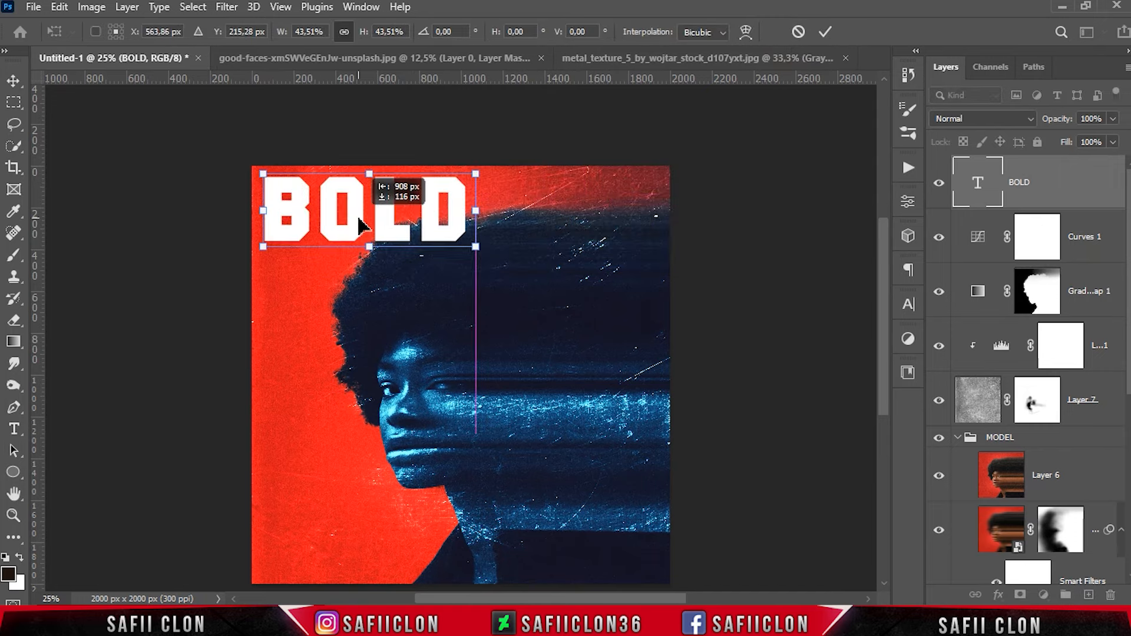
{"action": "left_click_drag", "start_coordinate": [475, 247], "coordinate": [477, 247]}
{"action": "key", "text": "Up"}
{"action": "key", "text": "Return"}
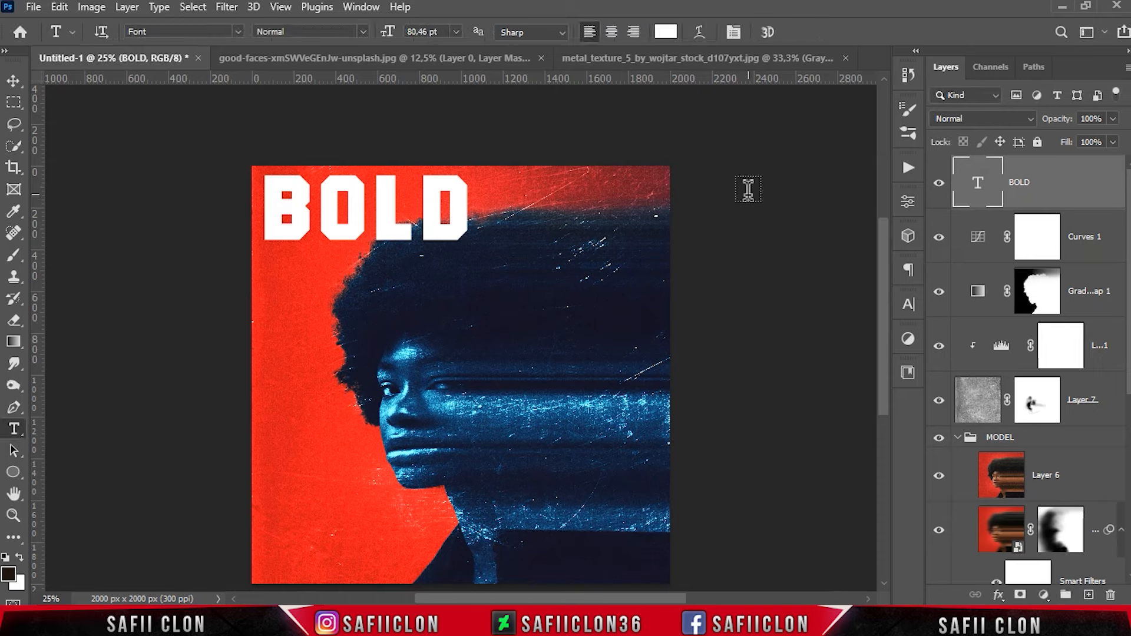
Examine the whole composition at several magnifications and compare it with the BOLD title hidden and shown.
{"action": "key", "text": "ctrl+minus"}
{"action": "key", "text": "ctrl+minus"}
{"action": "key", "text": "ctrl+minus"}
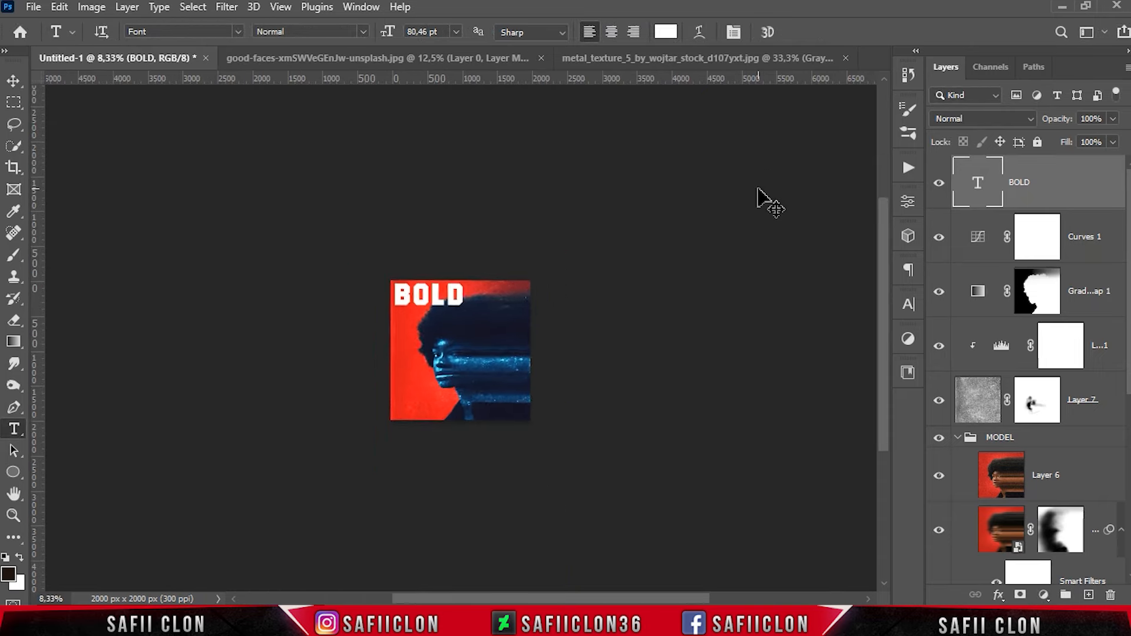
{"action": "key", "text": "ctrl+plus"}
{"action": "key", "text": "ctrl+plus"}
{"action": "key", "text": "ctrl+plus"}
{"action": "key", "text": "ctrl+plus"}
{"action": "key", "text": "ctrl+minus"}
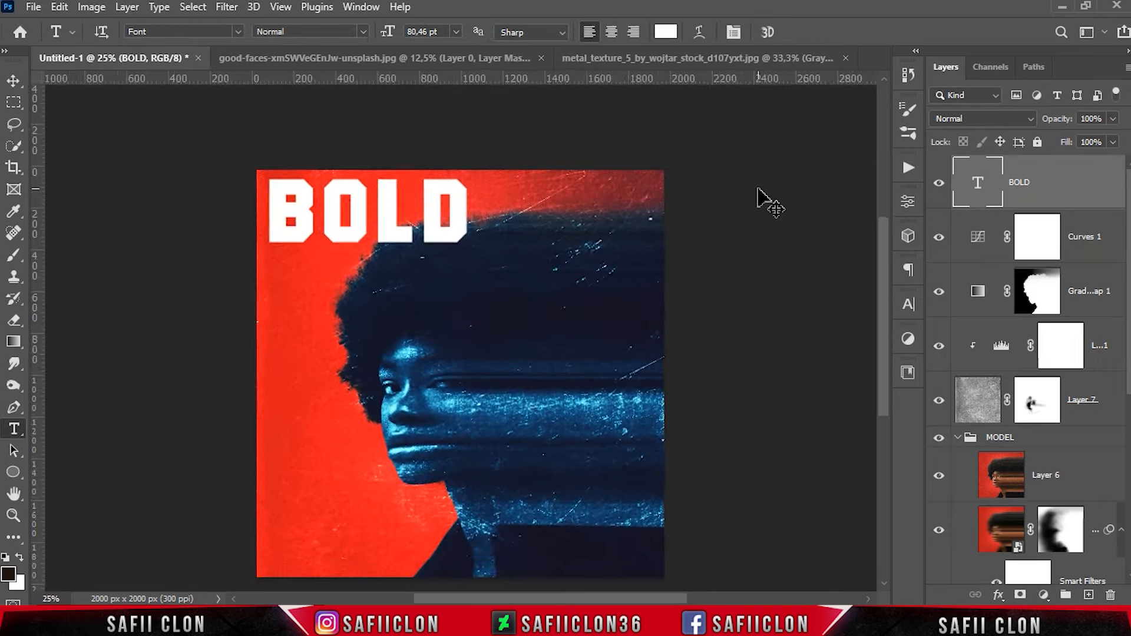
{"action": "scroll", "coordinate": [760, 186], "scroll_direction": "down", "scroll_amount": 1}
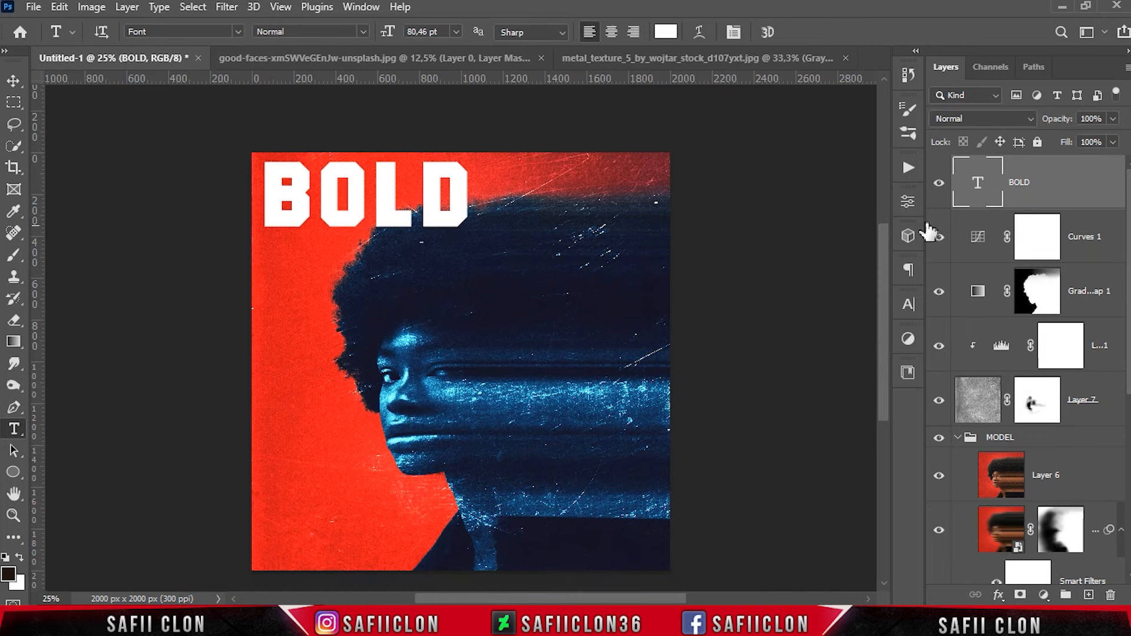
{"action": "left_click", "coordinate": [940, 183]}
{"action": "left_click", "coordinate": [940, 183]}
{"action": "left_click", "coordinate": [940, 183]}
{"action": "left_click", "coordinate": [941, 183]}
Examine the face, pixel stretch and scratch texture up close, and review the finished artwork as a whole.
{"action": "key", "text": "ctrl+plus"}
{"action": "key", "text": "ctrl+plus"}
{"action": "key", "text": "ctrl+plus"}
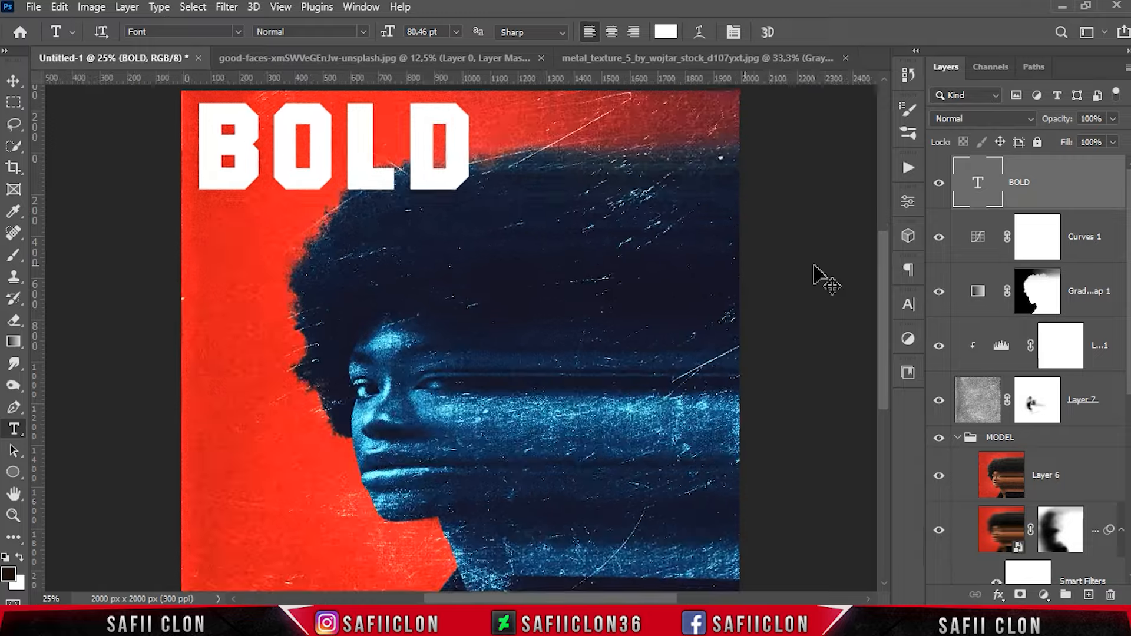
{"action": "key", "text": "ctrl+minus"}
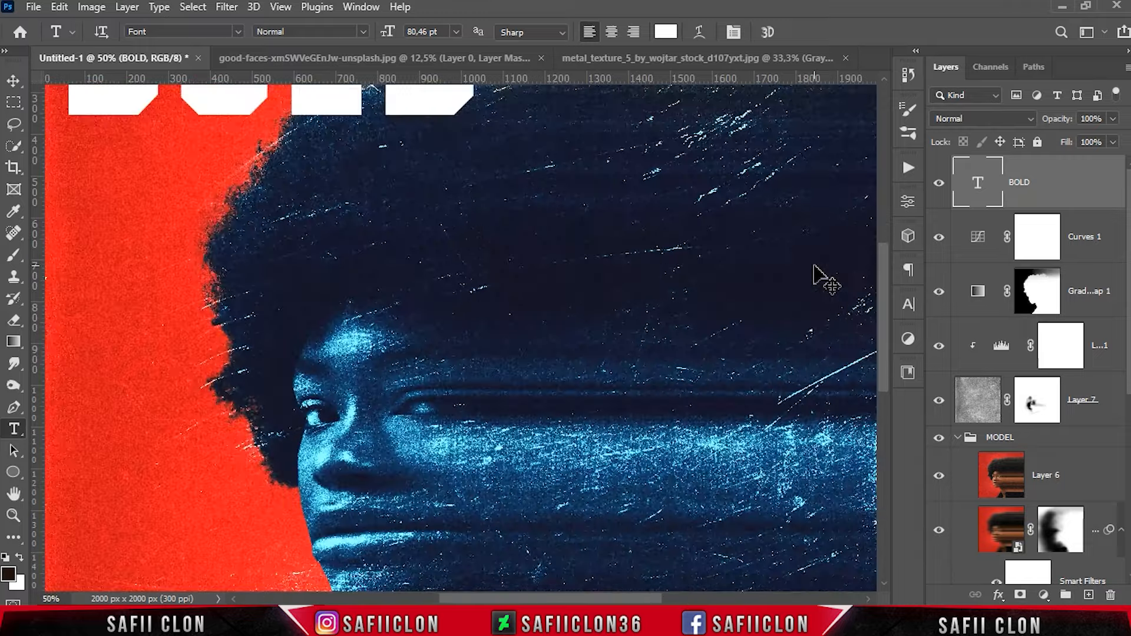
{"action": "key", "text": "ctrl+minus"}
{"action": "key", "text": "ctrl+minus"}
{"action": "key", "text": "ctrl+plus"}
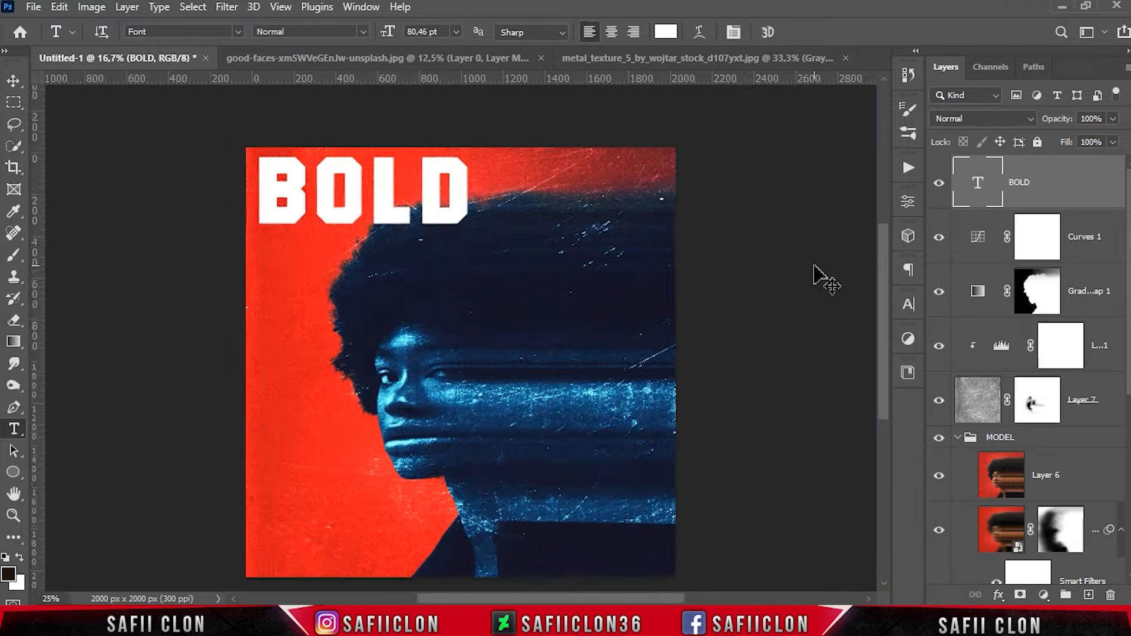
{"action": "key", "text": "ctrl+minus"}
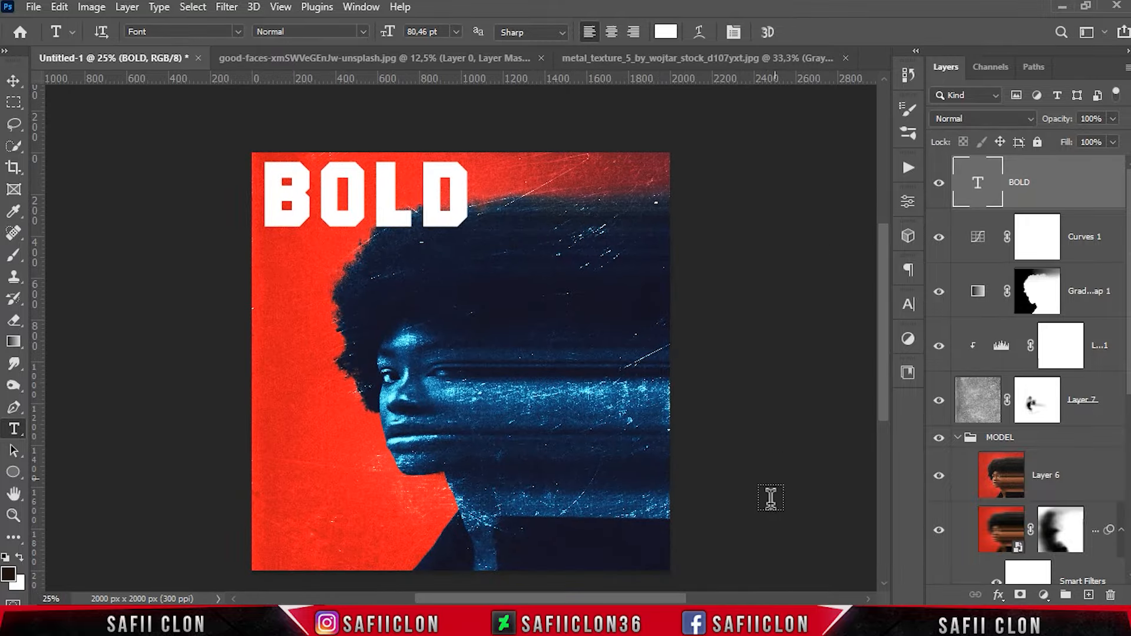